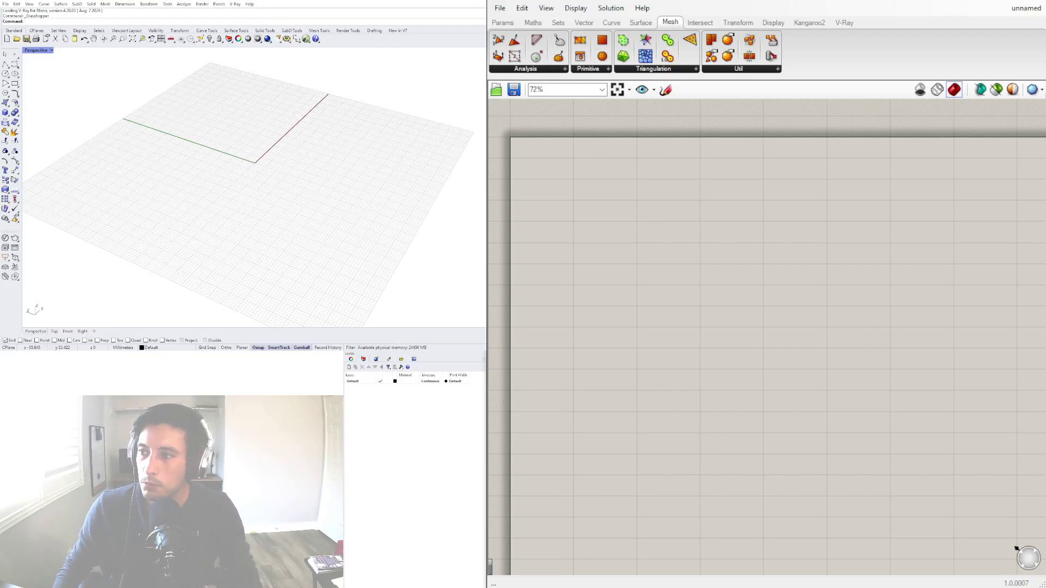
Add an Extend Curve component to the empty Grasshopper canvas
click(501, 23)
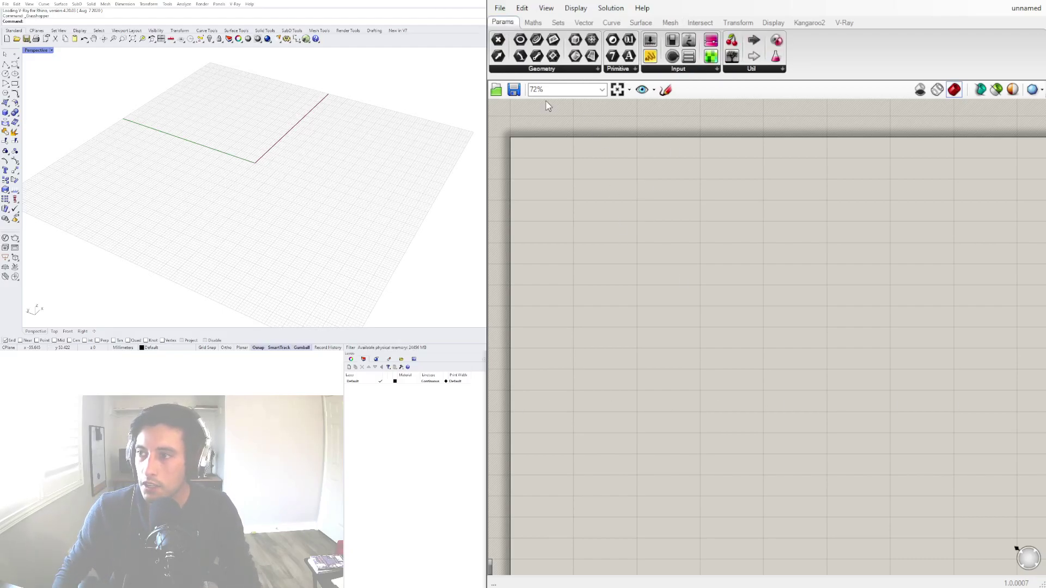
double_click(700, 292)
text(5)
text(XTE D)
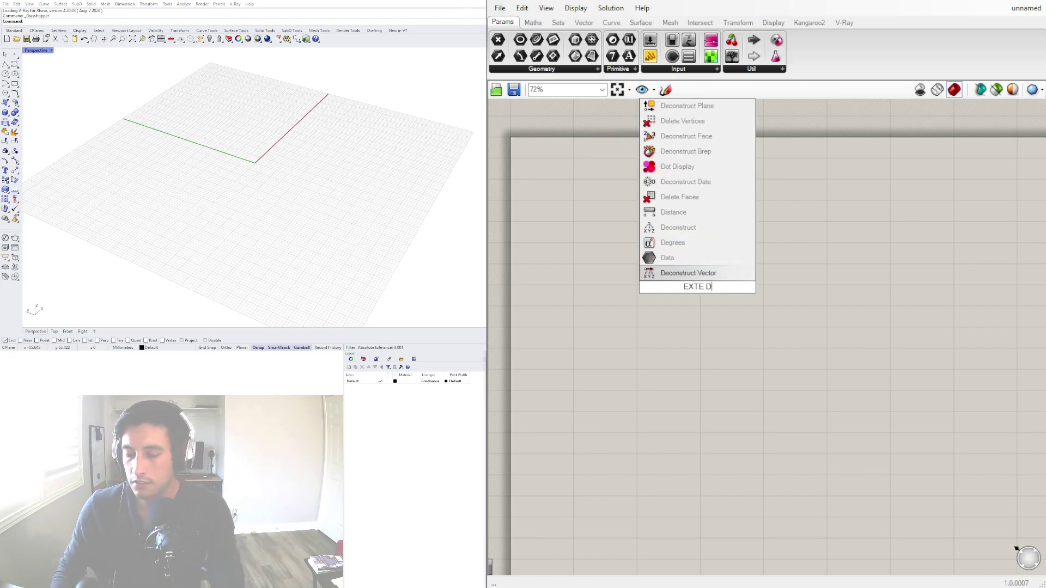
key(BackSpace)
key(BackSpace)
click(707, 270)
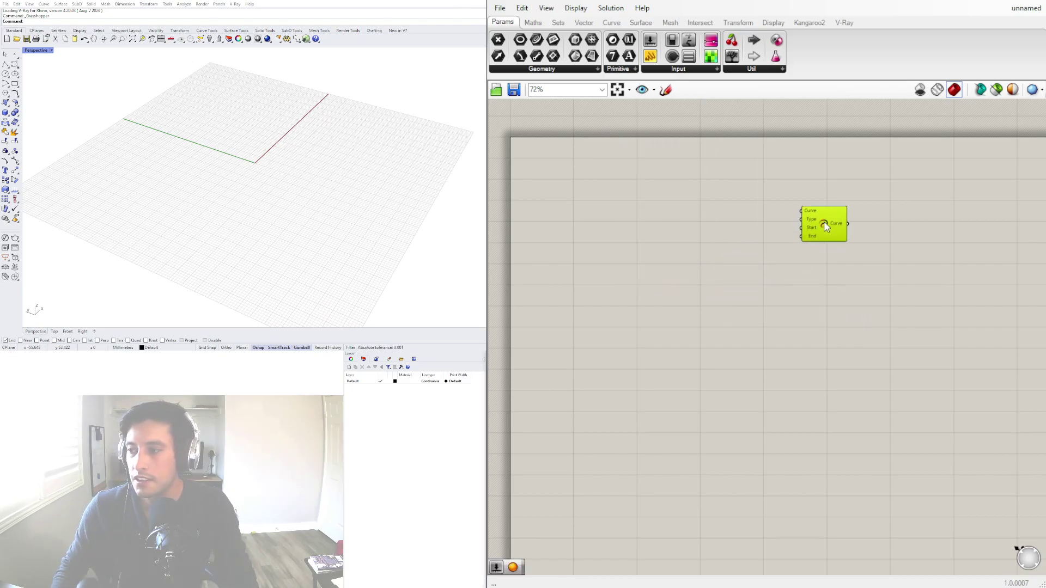
scroll(836, 226, up, 4)
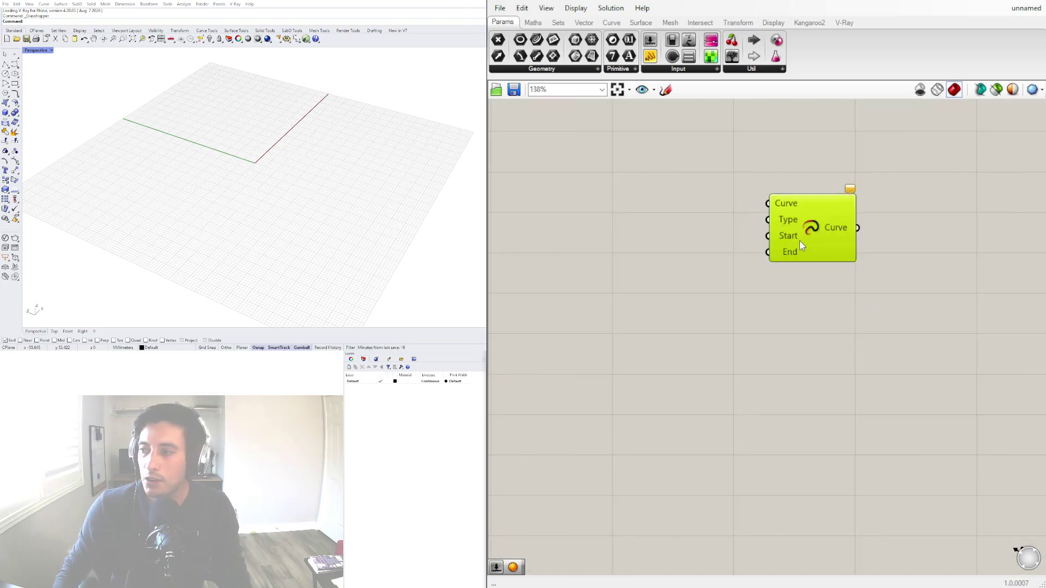
scroll(802, 247, up, 1)
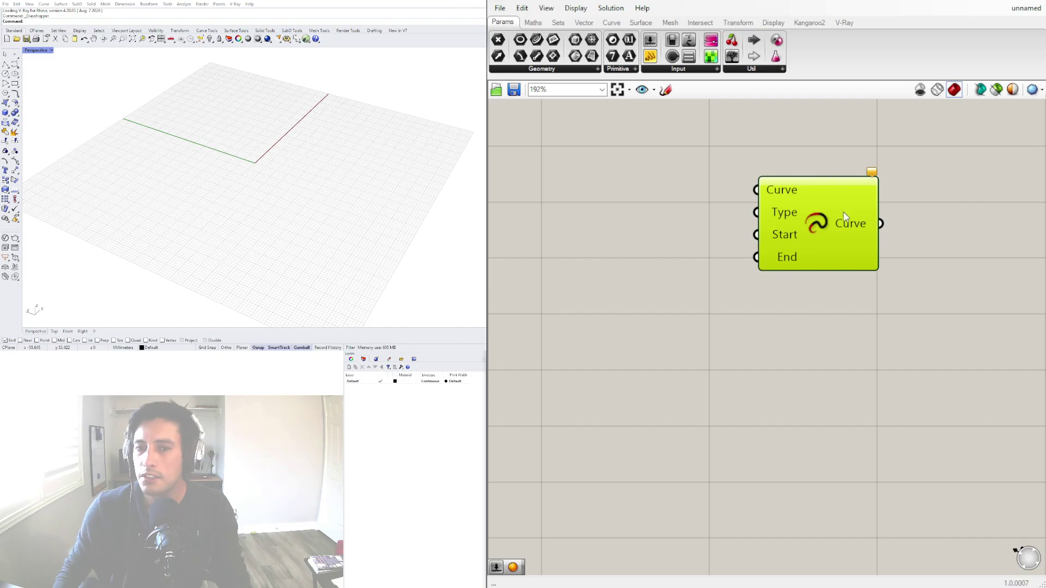
mouse_move(822, 220)
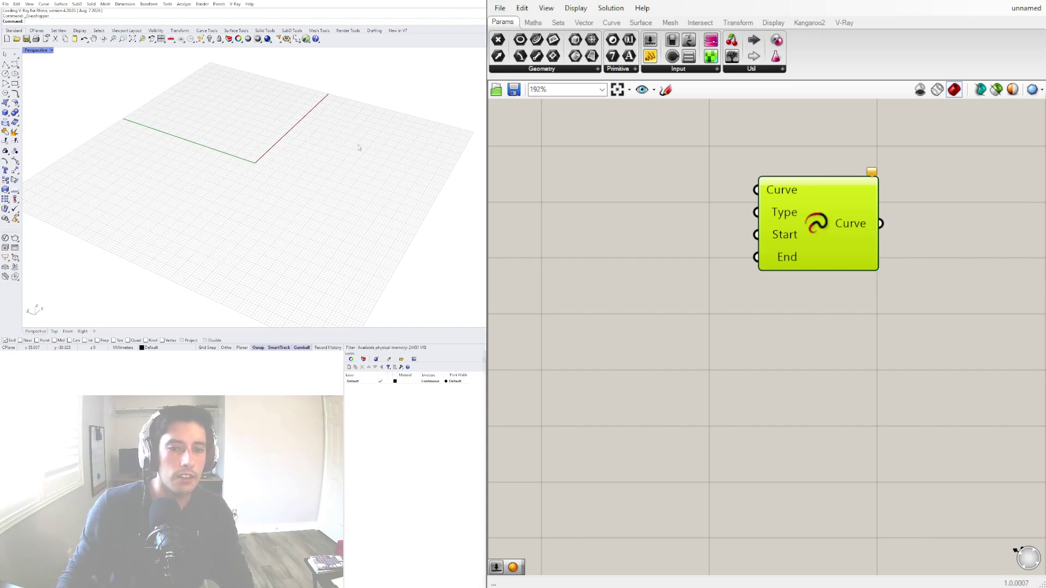
Draw an S-shaped interpolated curve through four points on the Rhino construction plane near the origin
right_drag(355, 147, 236, 170)
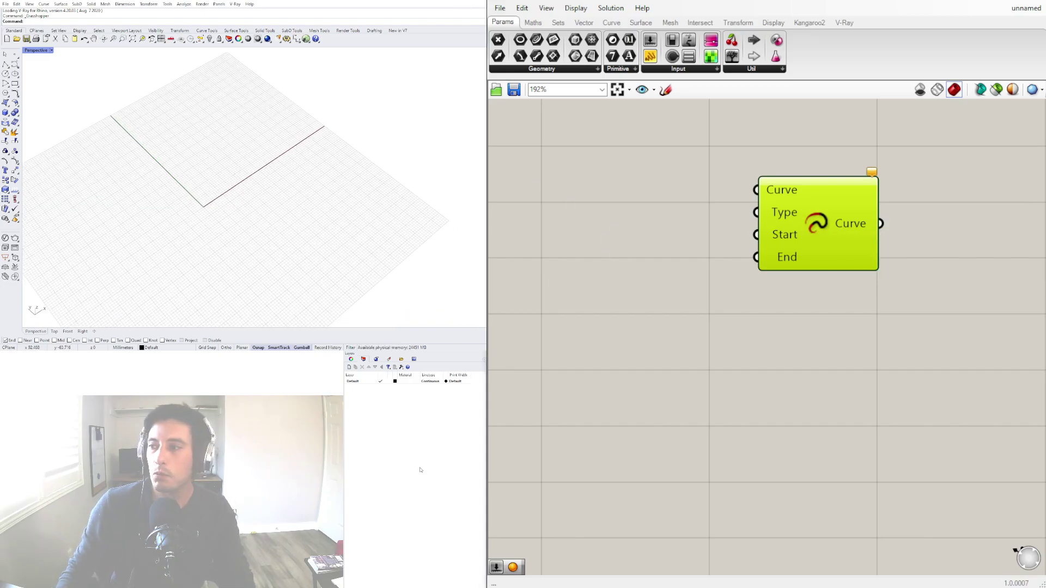
click(16, 67)
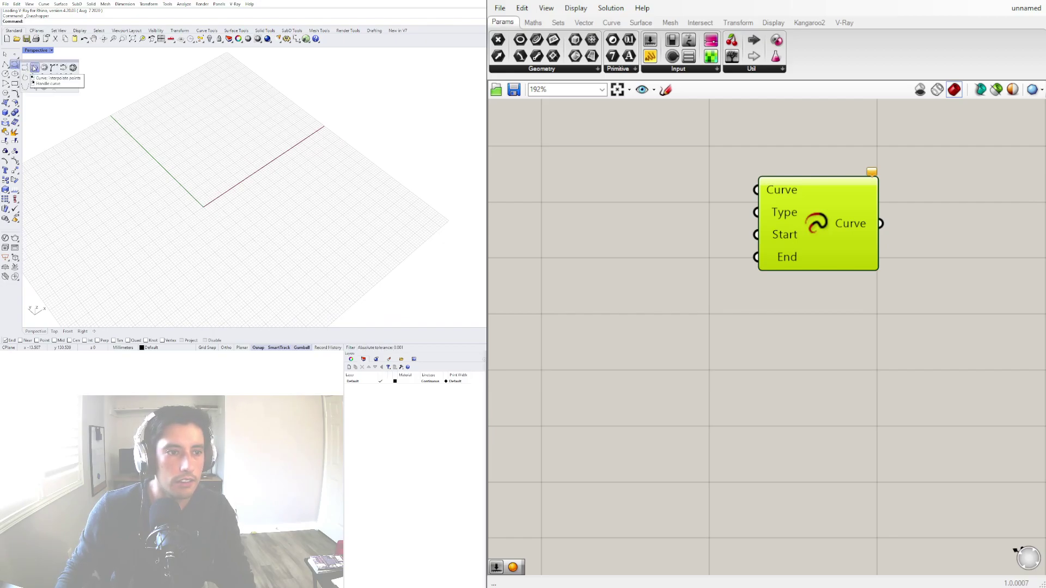
click(34, 67)
click(205, 190)
click(200, 135)
click(270, 138)
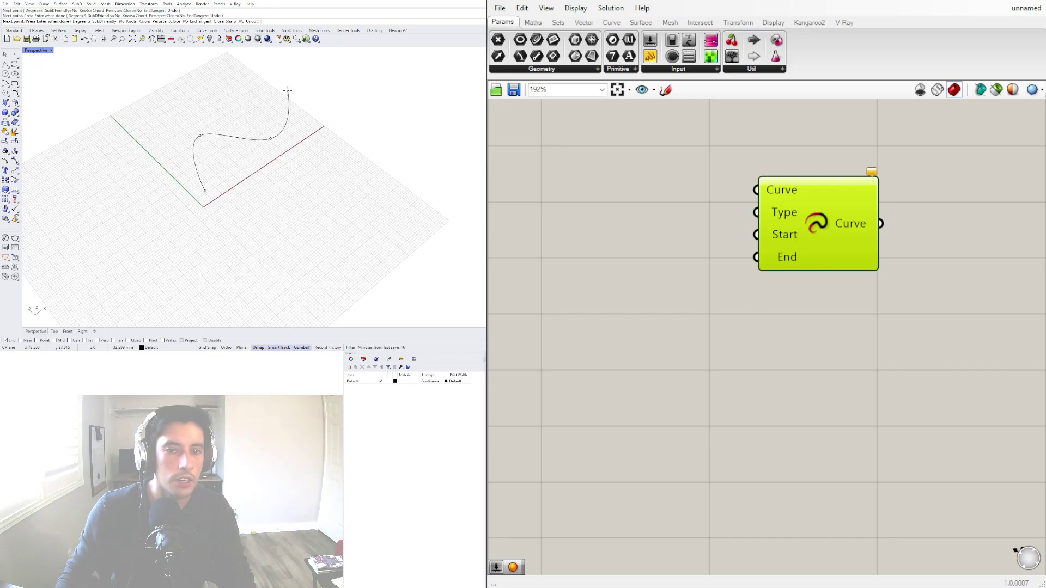
click(287, 89)
key(Return)
click(289, 103)
click(222, 136)
click(253, 156)
Add a Curve parameter beside the Extend Curve component and reference the drawn Rhino curve in it
scroll(722, 290, down, 5)
right_drag(721, 290, 809, 278)
scroll(768, 222, up, 2)
scroll(769, 221, up, 1)
double_click(728, 217)
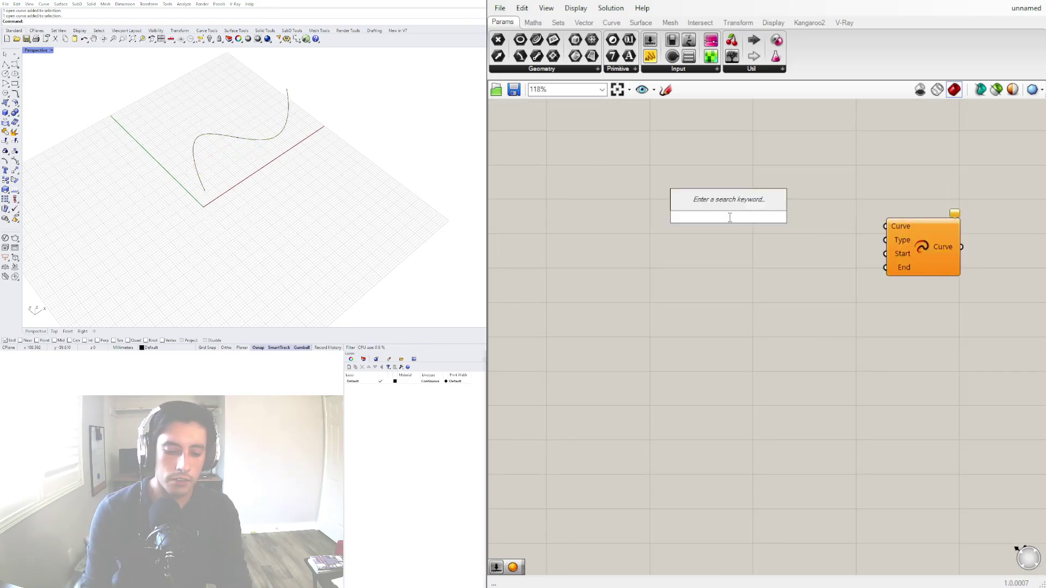
text(CURVE)
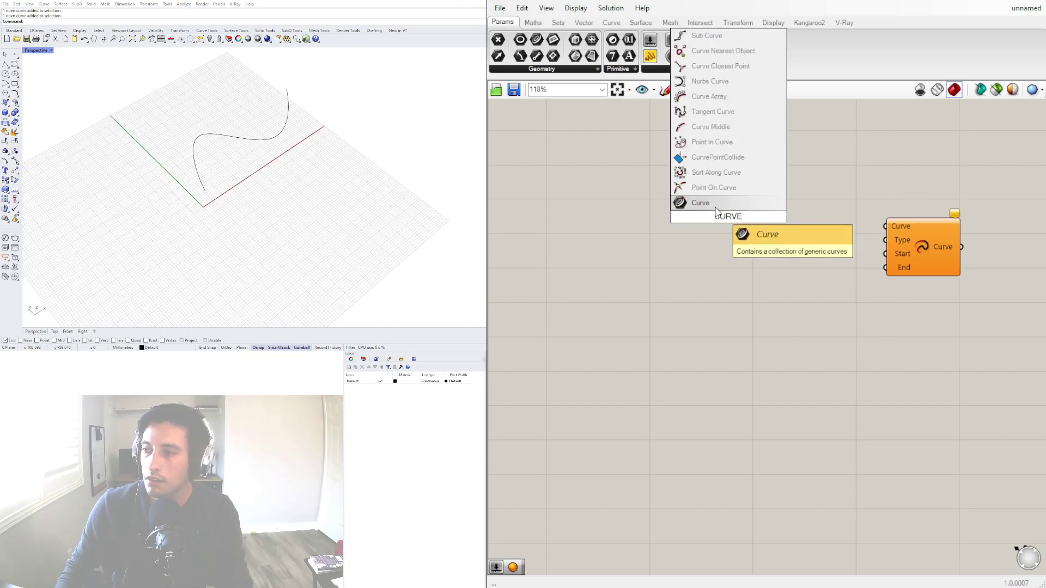
key(Return)
drag(348, 164, 284, 119)
right_click(728, 219)
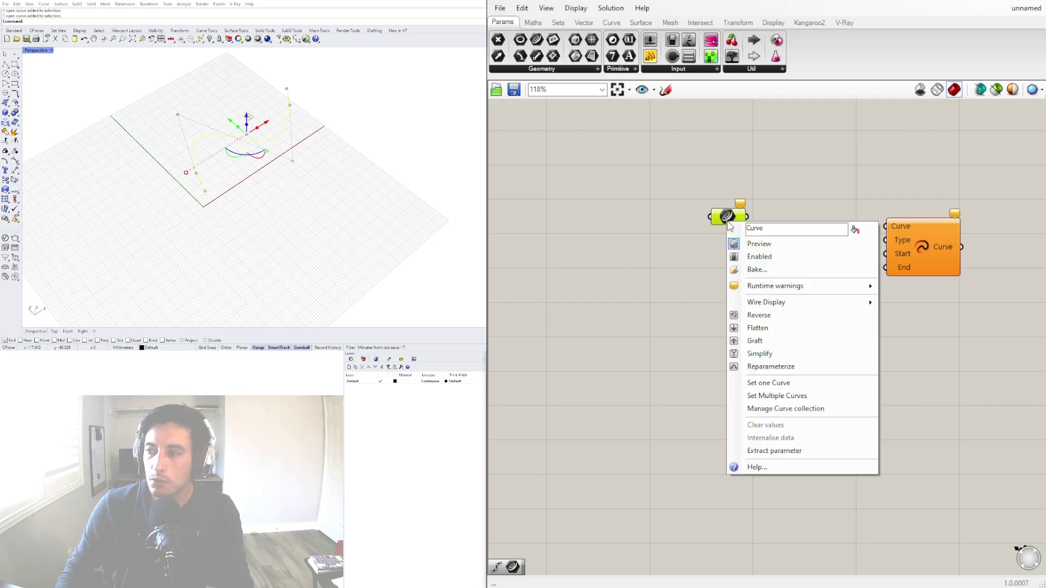
click(781, 385)
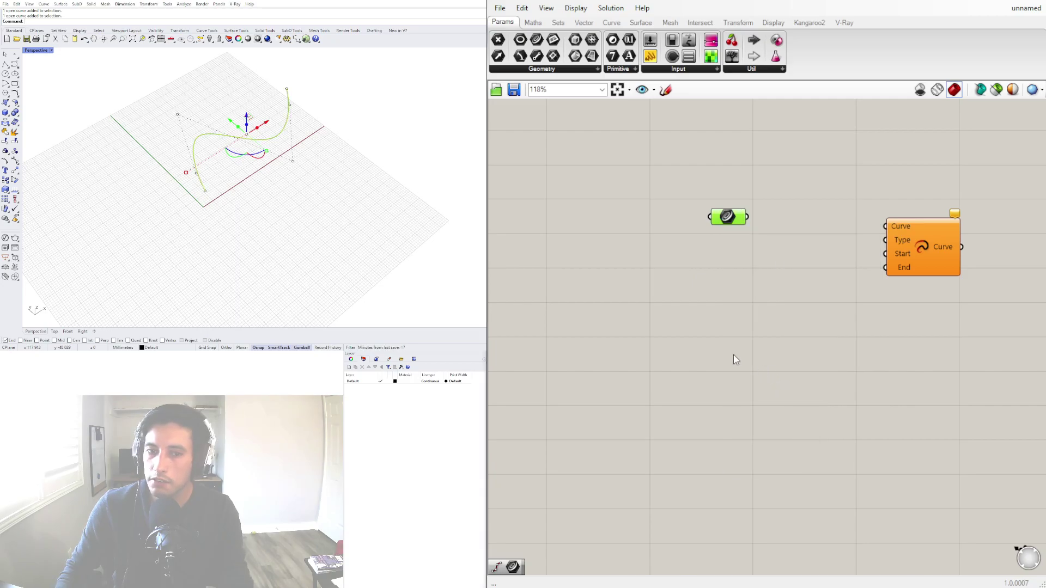
Hide the source curve in Rhino and connect the Curve parameter to Extend Curve's Curve input
drag(329, 164, 260, 110)
key(Return)
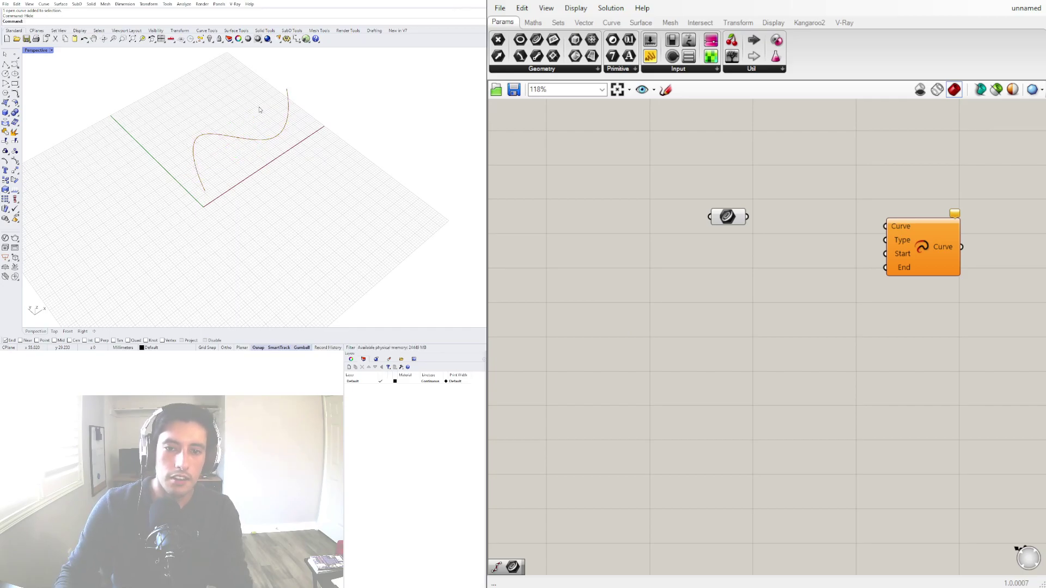
right_drag(275, 110, 288, 149)
scroll(289, 154, up, 3)
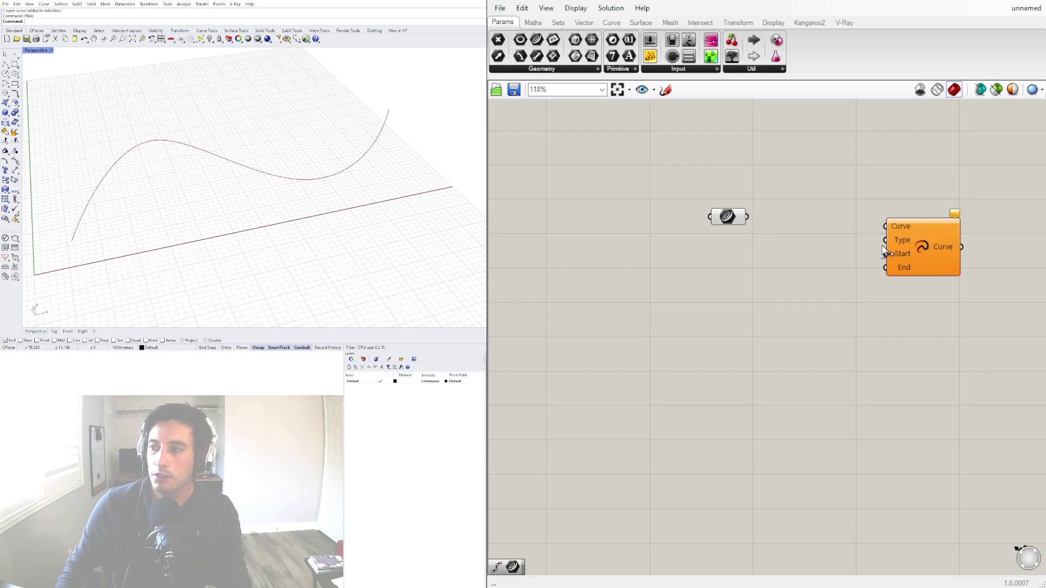
drag(748, 217, 866, 257)
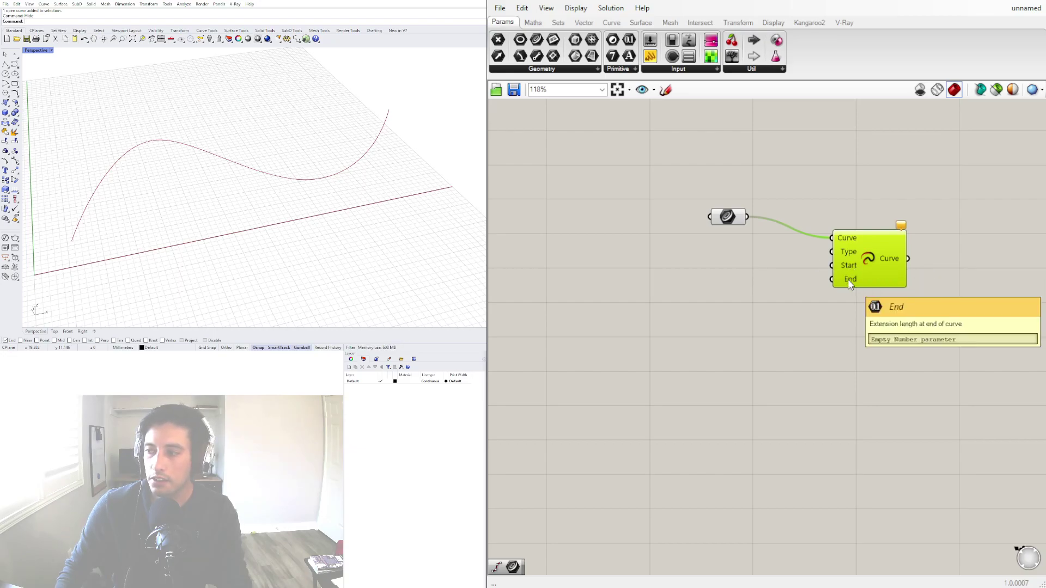
Add a 0 to 10 number slider set to 5 and connect it to Extend Curve's Start input
double_click(622, 272)
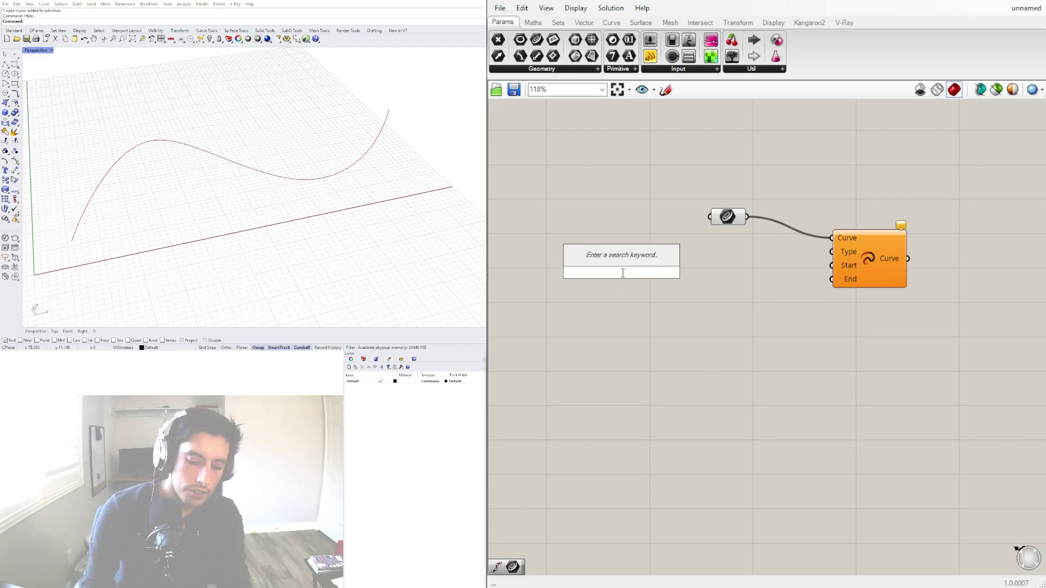
text(0<10)
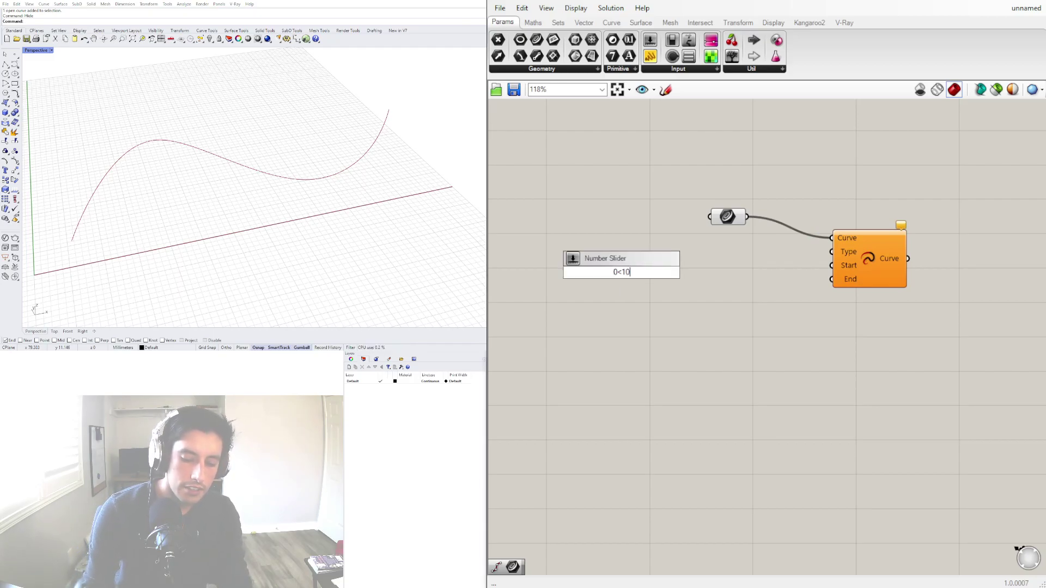
key(Return)
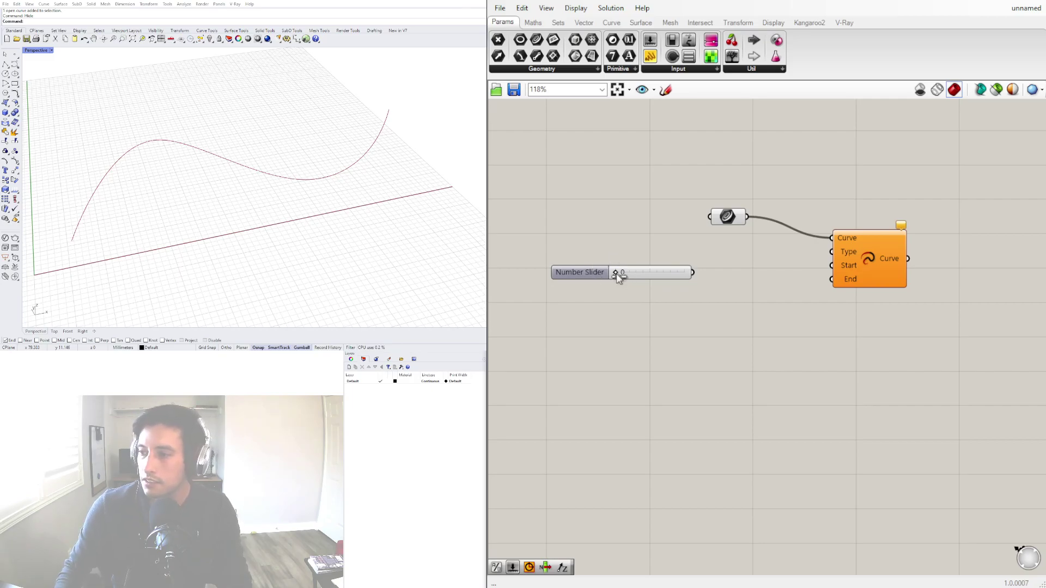
drag(616, 273, 639, 254)
drag(745, 255, 832, 253)
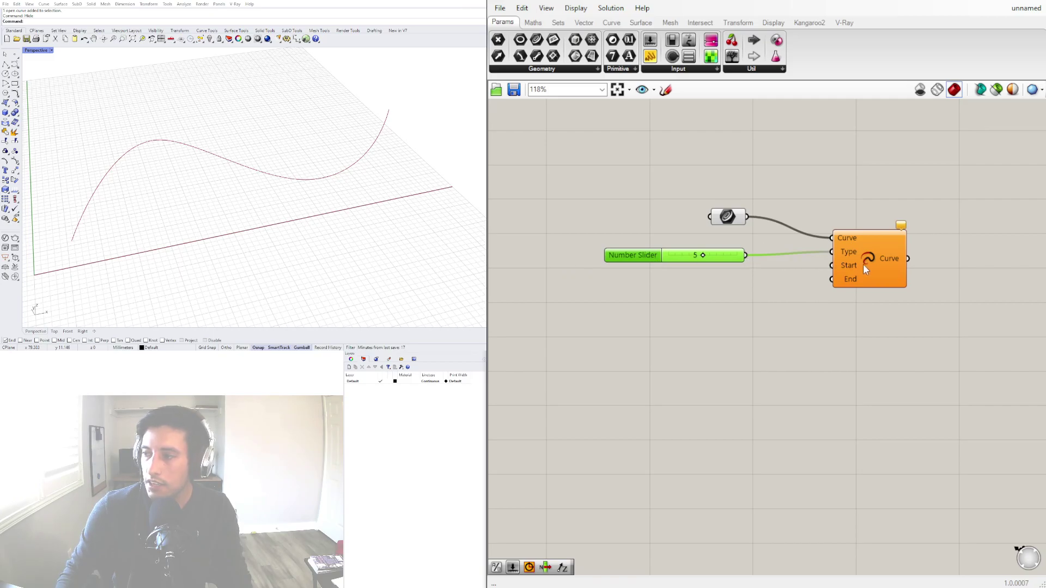
drag(746, 255, 832, 266)
drag(638, 256, 671, 267)
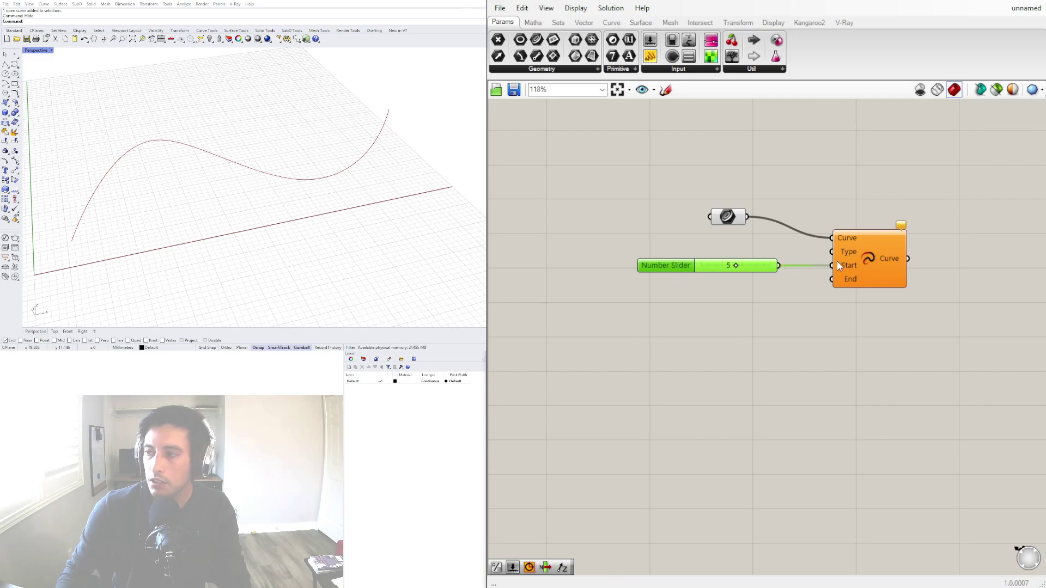
drag(727, 221, 755, 221)
click(852, 292)
click(862, 262)
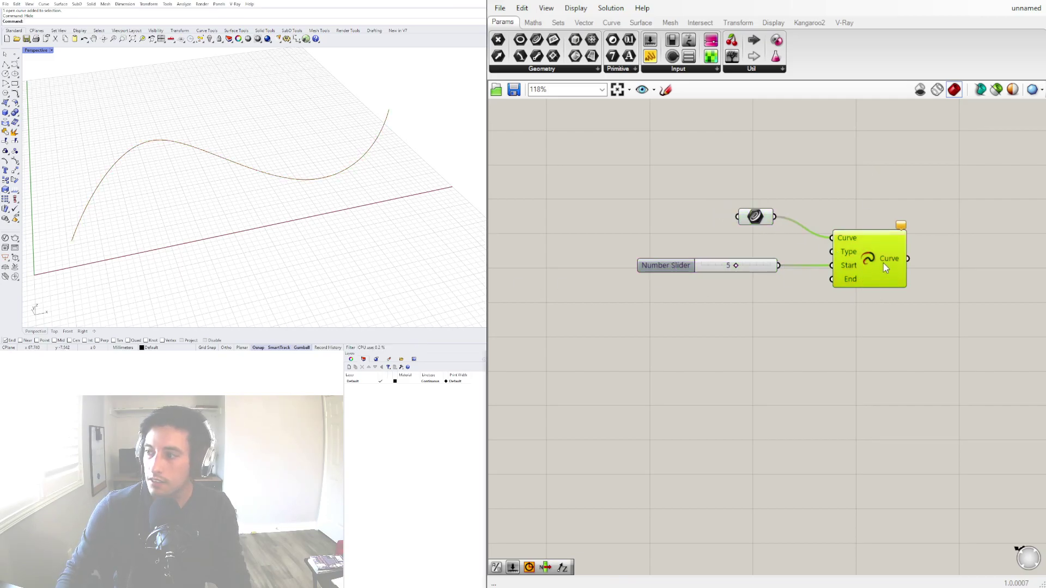
click(802, 327)
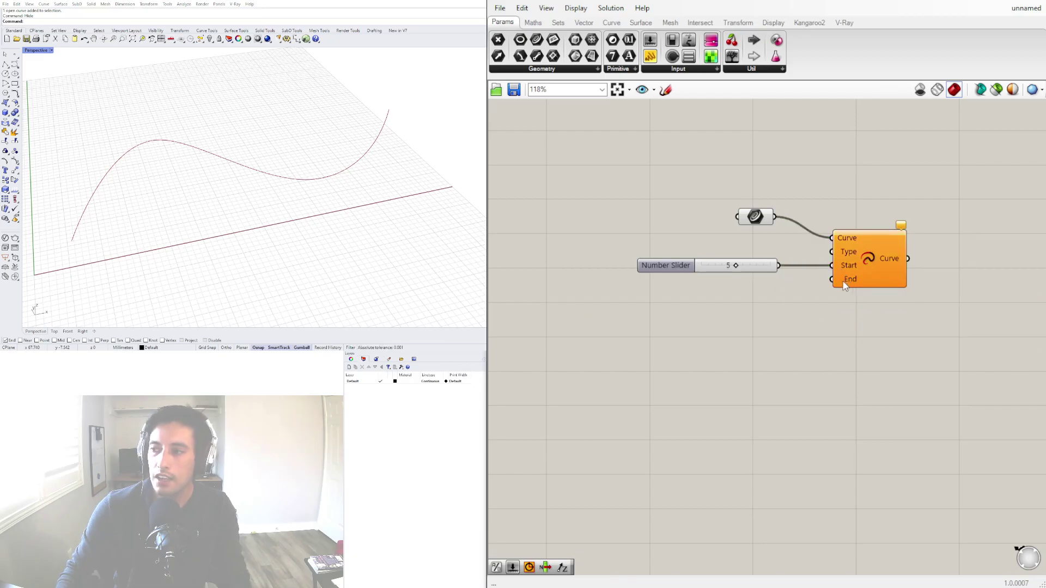
Duplicate the number slider below the first, set the copy to 0 and connect it to Extend Curve's End input
alt+drag(664, 271, 667, 290)
drag(736, 284, 699, 290)
drag(774, 287, 832, 279)
click(853, 257)
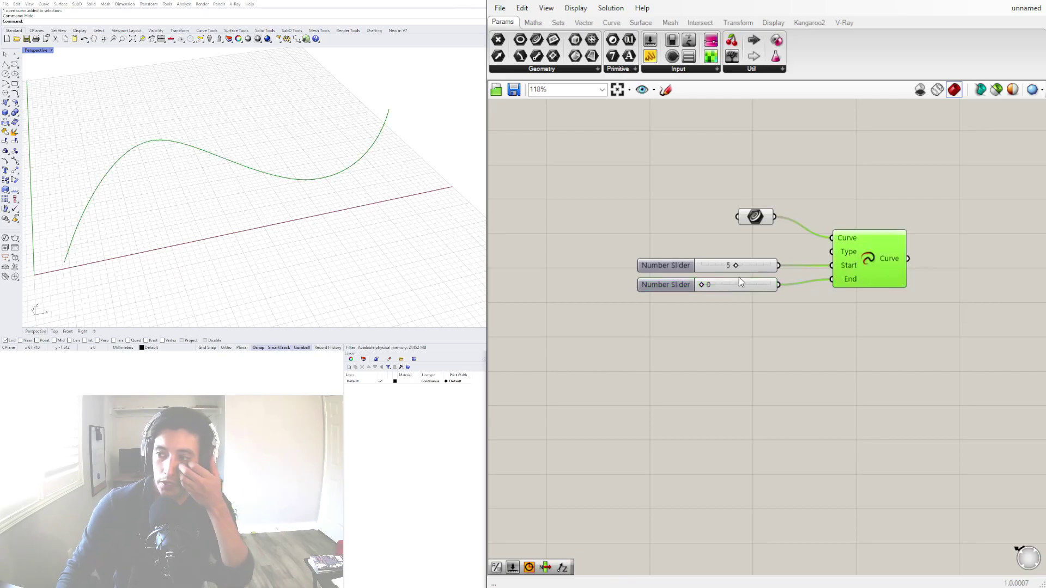
Set the start extension slider to 7 and compare the original curve with the extended curve
mouse_move(738, 268)
mouse_down()
mouse_move(772, 267)
mouse_move(714, 267)
mouse_move(774, 266)
mouse_move(707, 272)
mouse_move(750, 267)
mouse_up()
scroll(180, 193, down, 3)
click(761, 215)
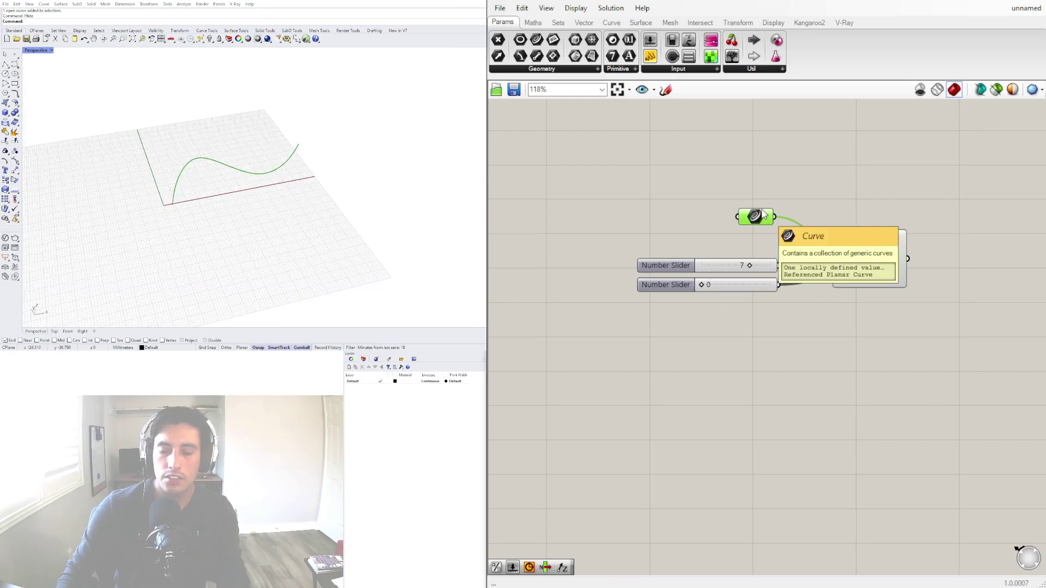
shift+click(866, 261)
click(865, 219)
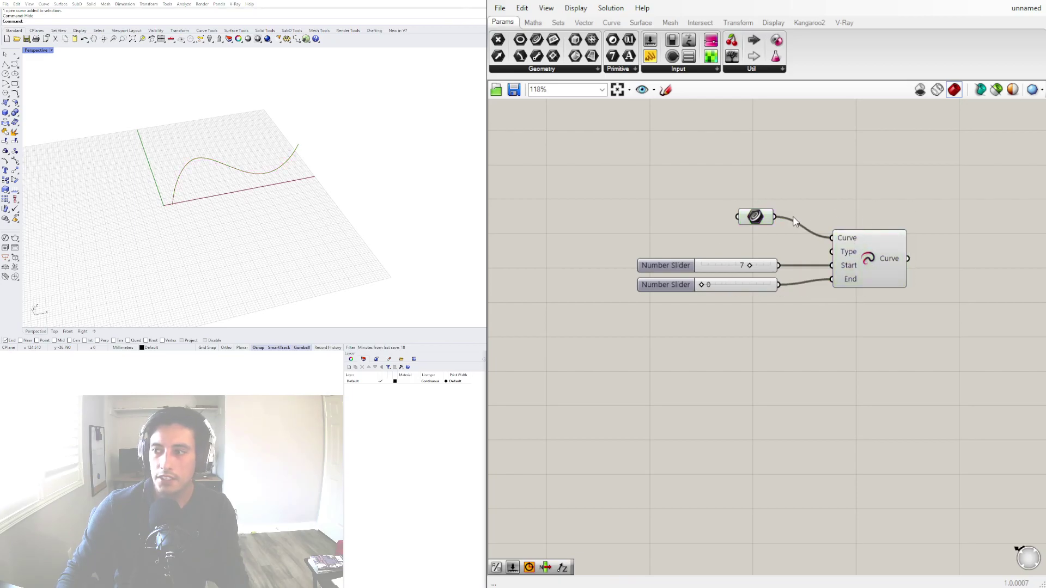
click(755, 220)
click(836, 260)
Add an End Points component above Extend Curve, feed it the Curve parameter, and tidy their placement
double_click(828, 192)
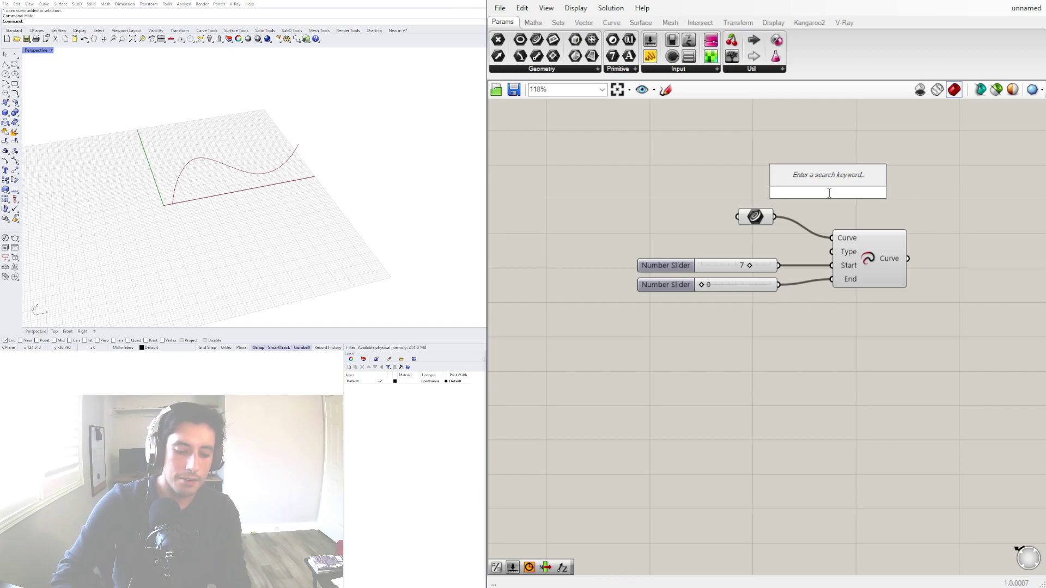
text(end)
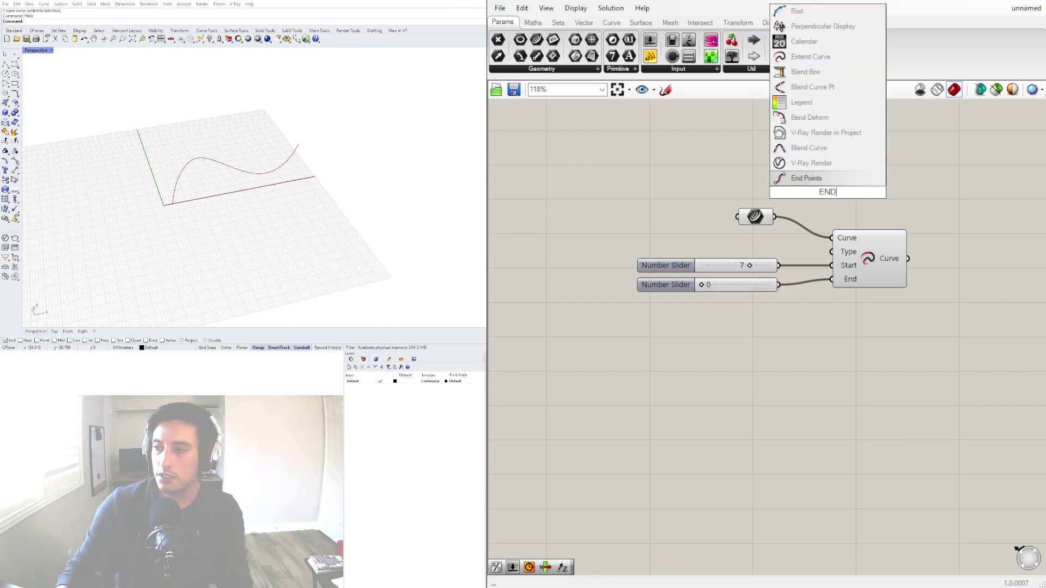
click(805, 178)
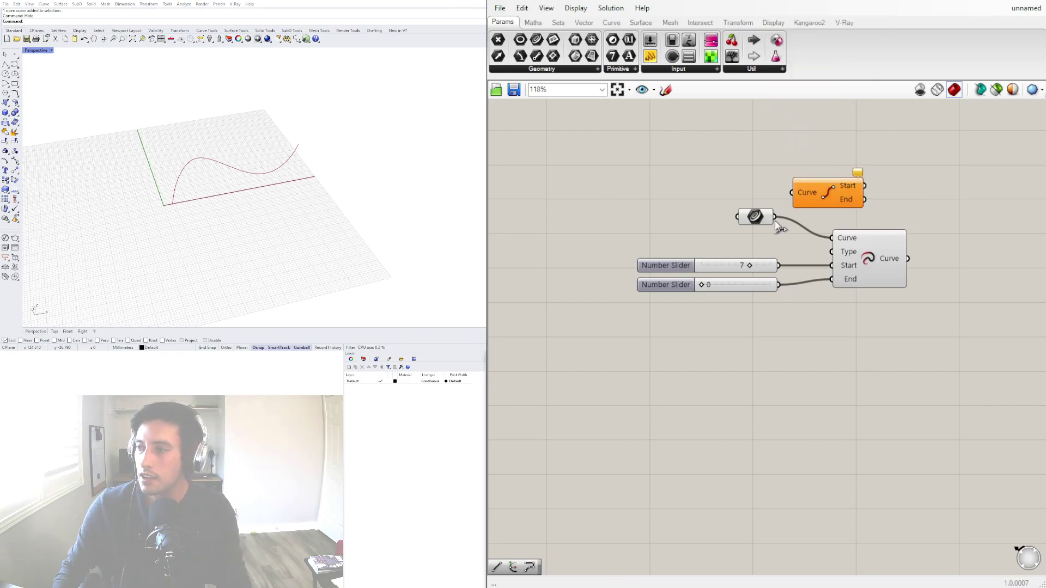
drag(775, 218, 792, 193)
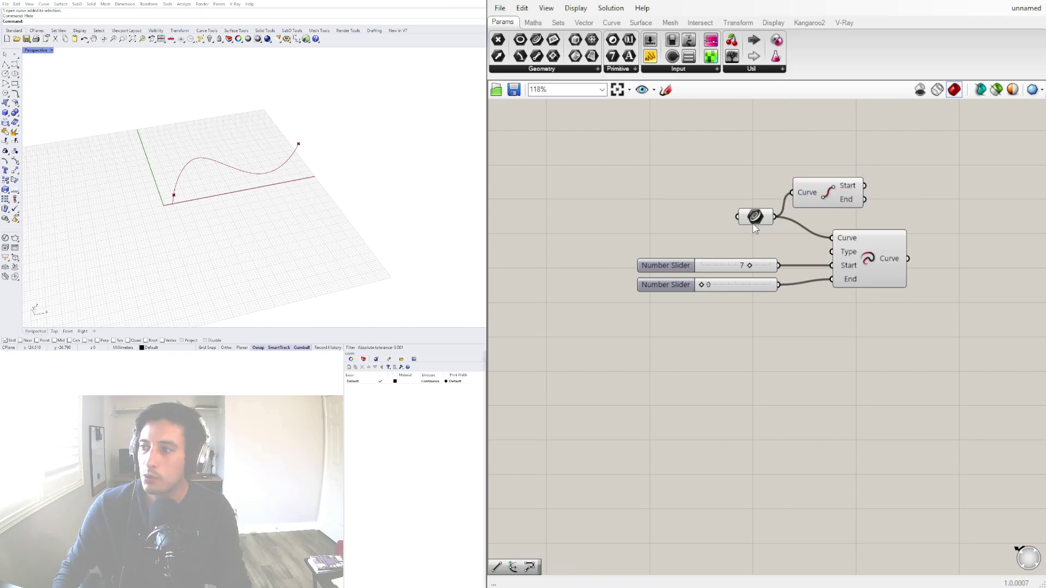
drag(755, 227, 743, 227)
drag(822, 202, 840, 195)
Set the start extension to 5 and the end extension to 7, and compare the extended curve with the original end points
click(850, 250)
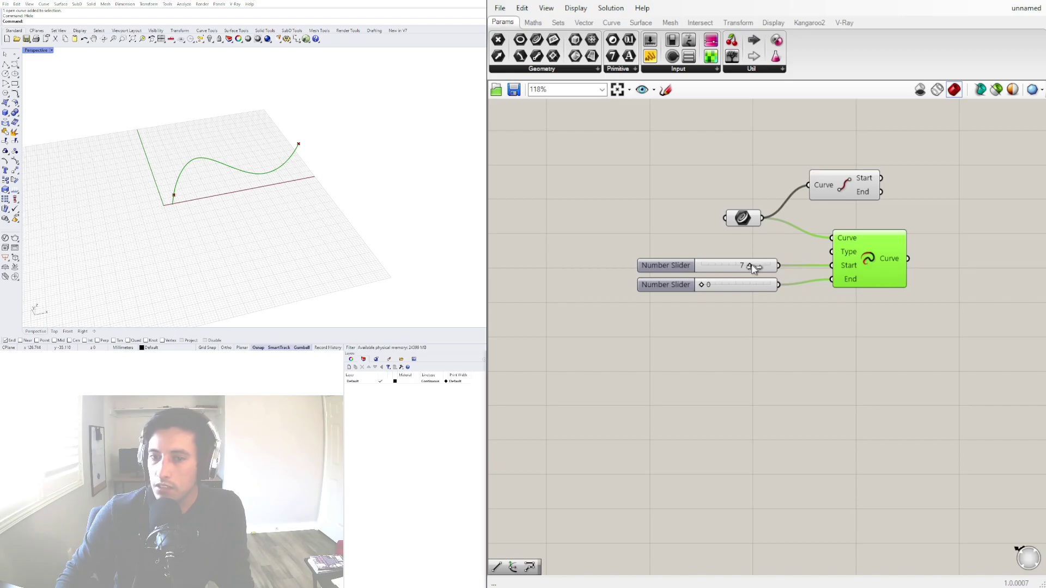
drag(781, 267, 743, 267)
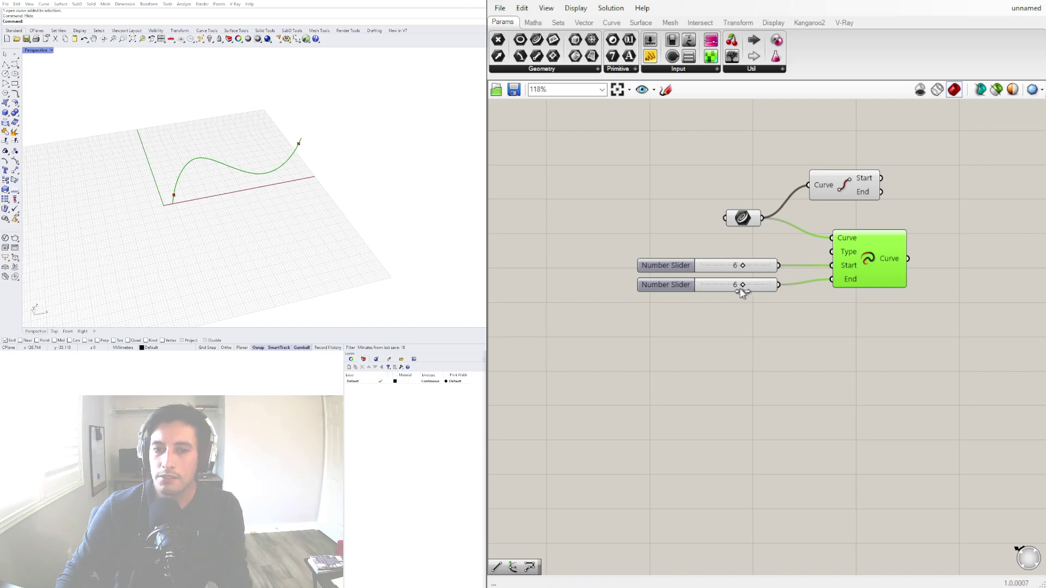
drag(743, 267, 736, 267)
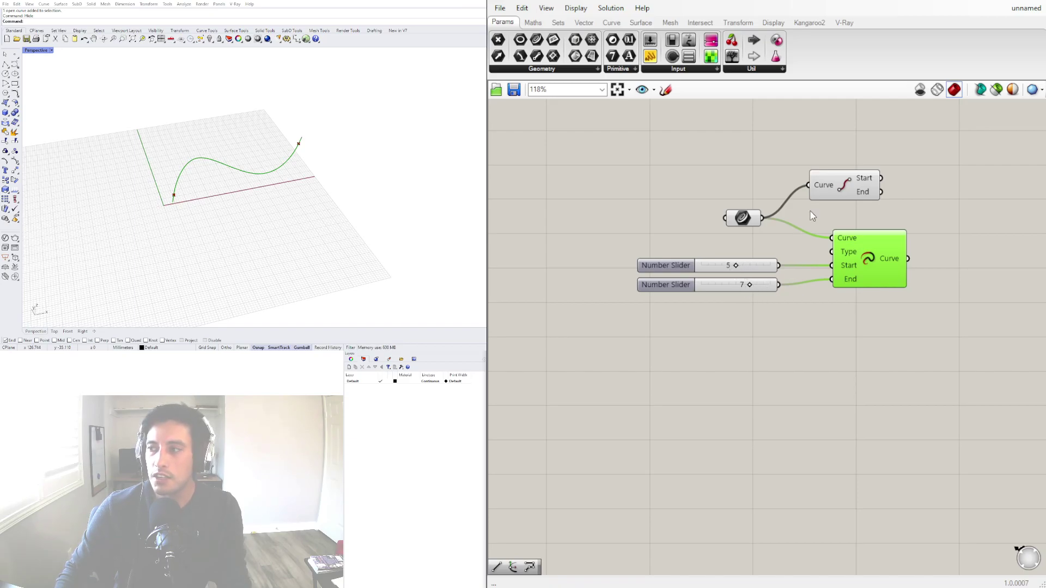
click(832, 184)
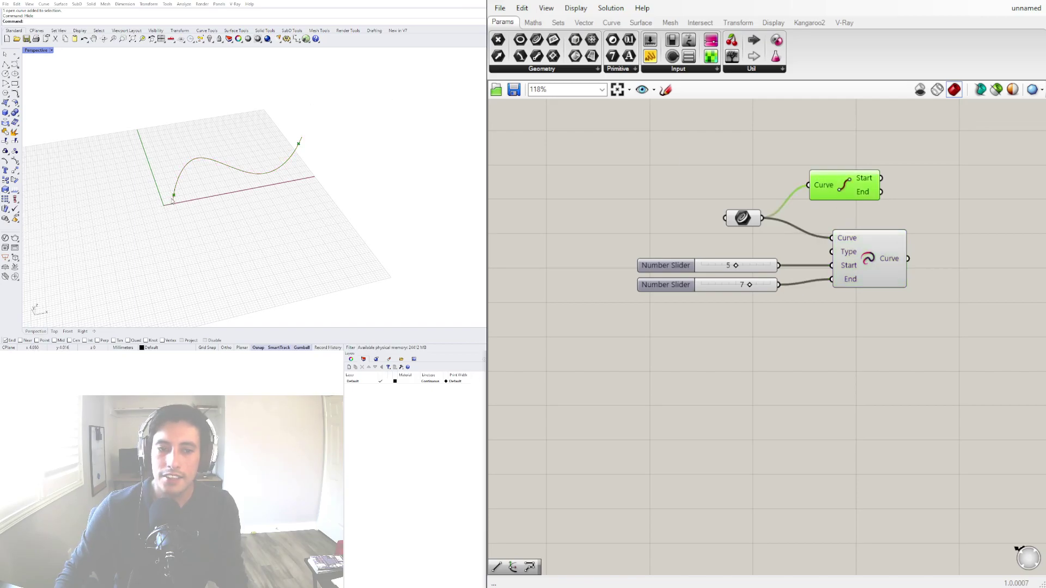
click(882, 266)
right_drag(923, 264, 762, 236)
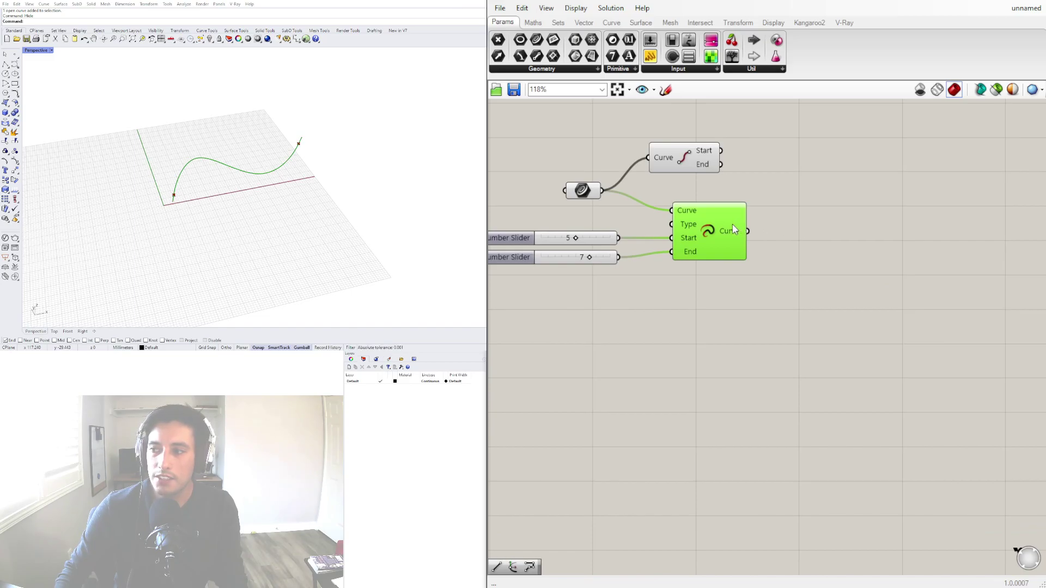
Set the extension Type of the Extend Curve component to Arc and inspect the curve's extended start
click(625, 273)
right_drag(624, 272, 766, 304)
drag(760, 353, 651, 290)
click(757, 473)
click(853, 283)
scroll(843, 268, up, 4)
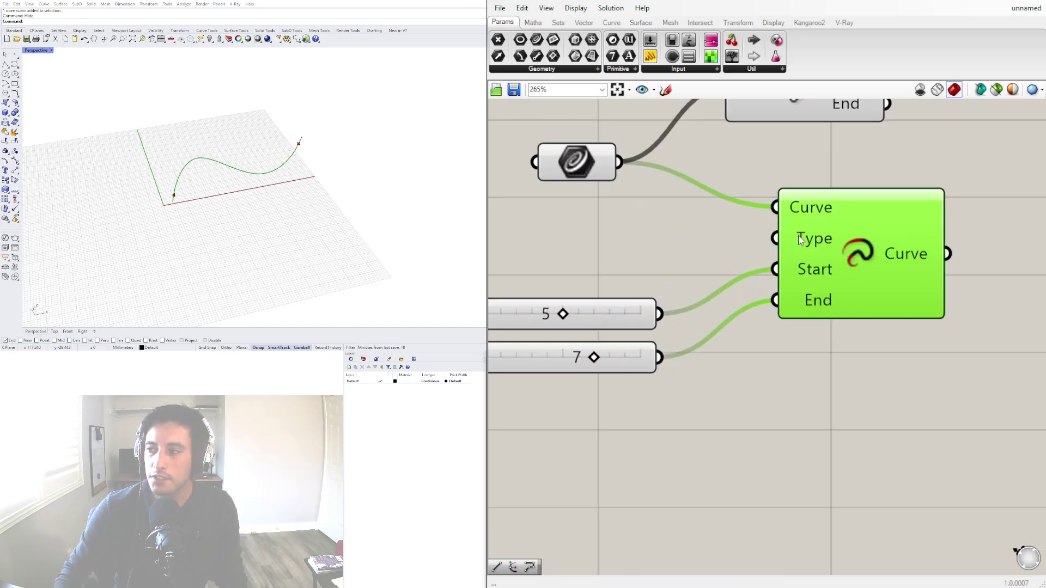
mouse_move(800, 240)
click(730, 241)
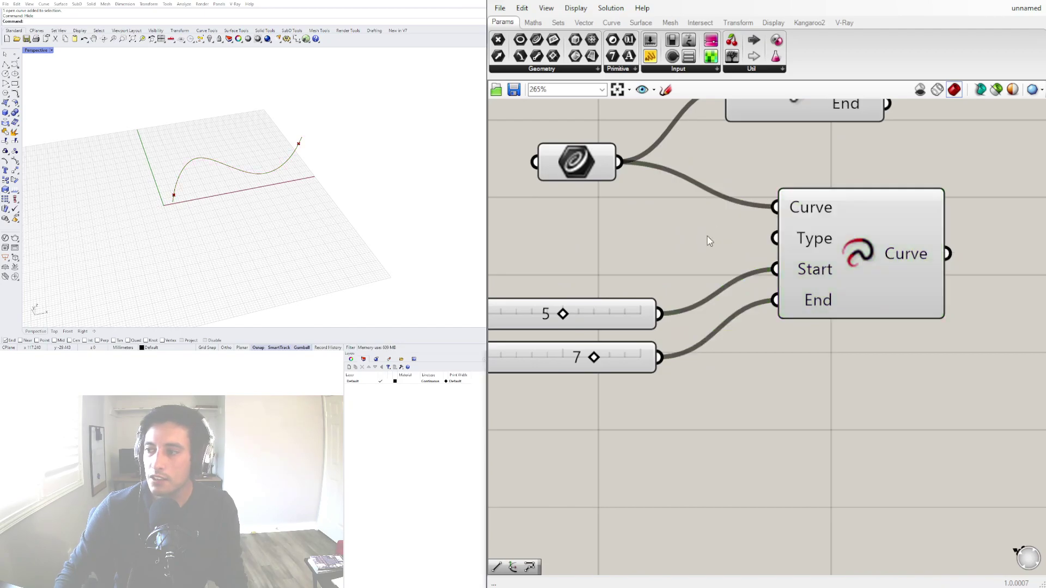
right_click(807, 241)
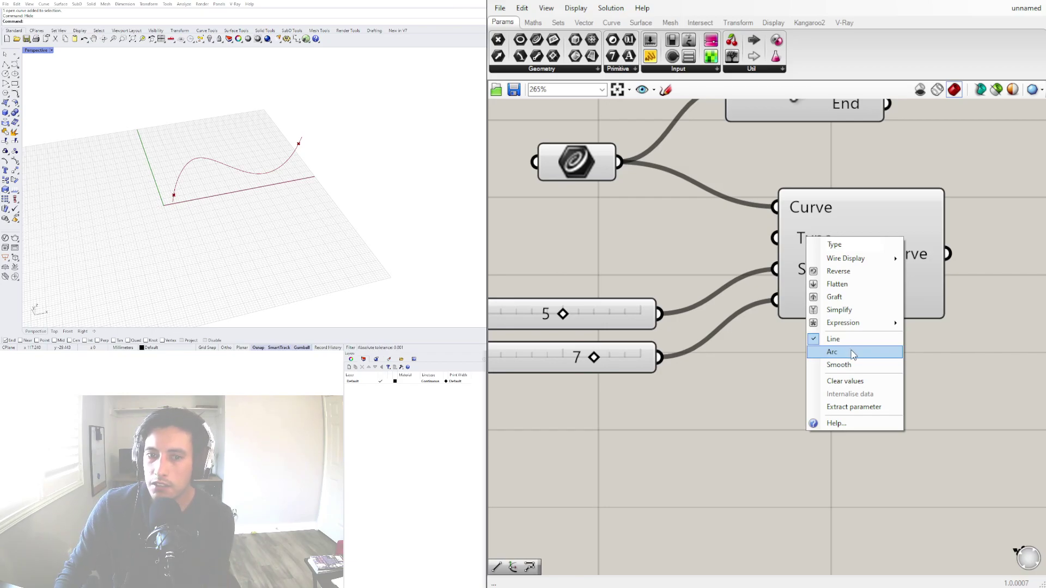
click(853, 353)
scroll(178, 199, up, 11)
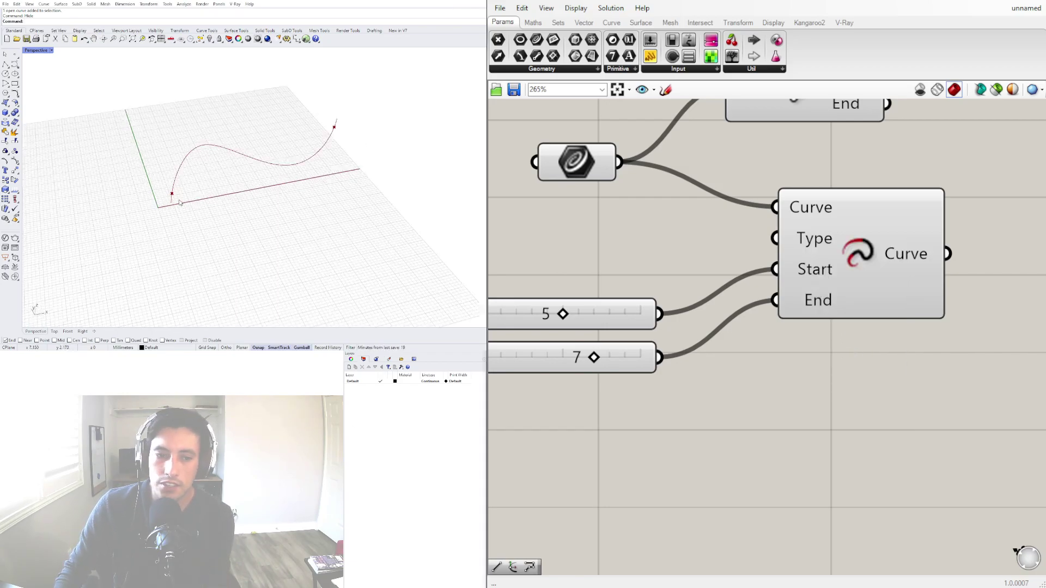
Switch Extend Curve's Type back to Line and then to Smooth, comparing the shape of the extensions
right_click(811, 242)
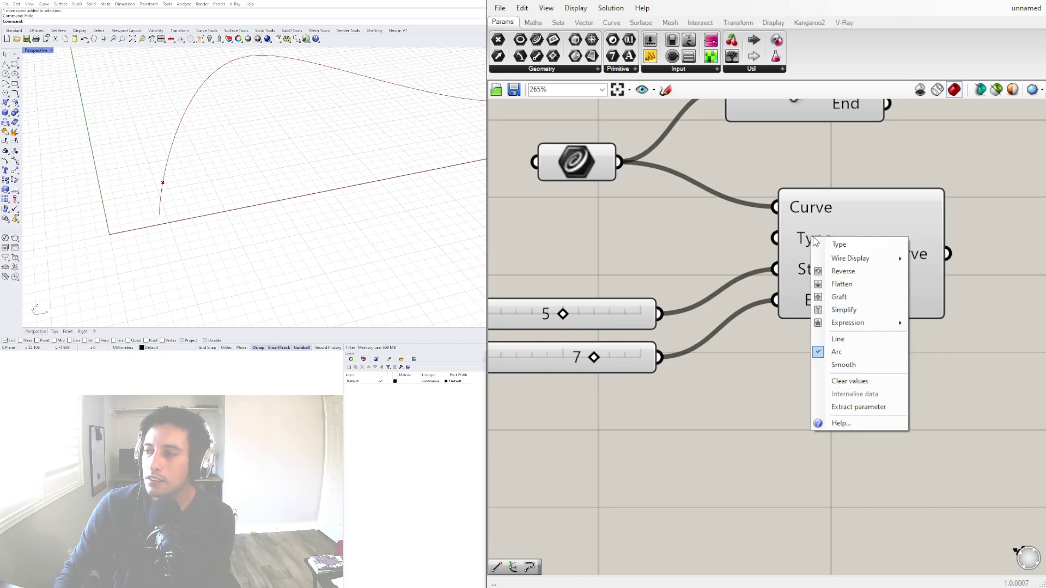
click(844, 344)
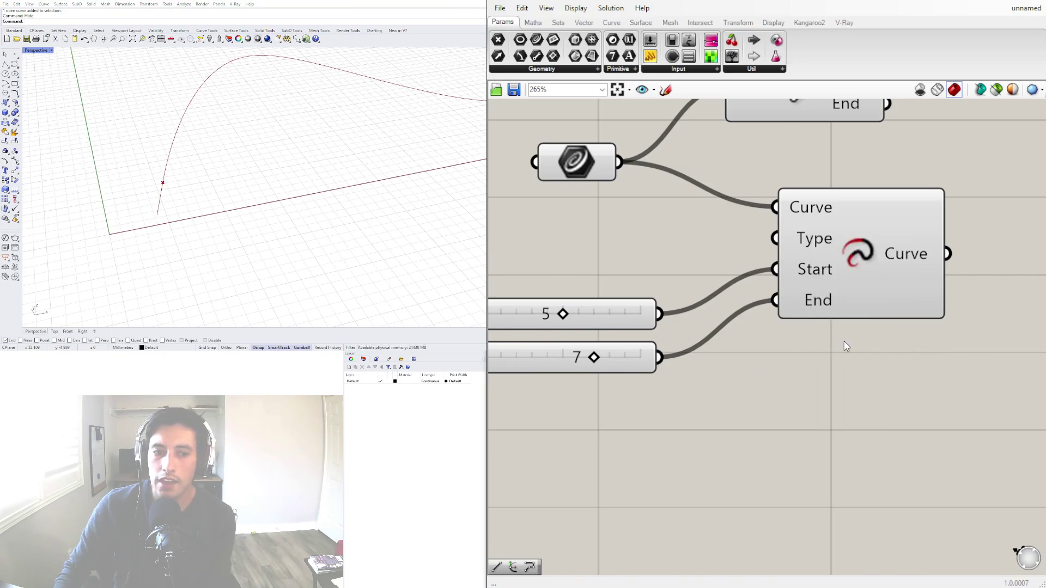
right_click(812, 218)
click(799, 232)
right_click(810, 249)
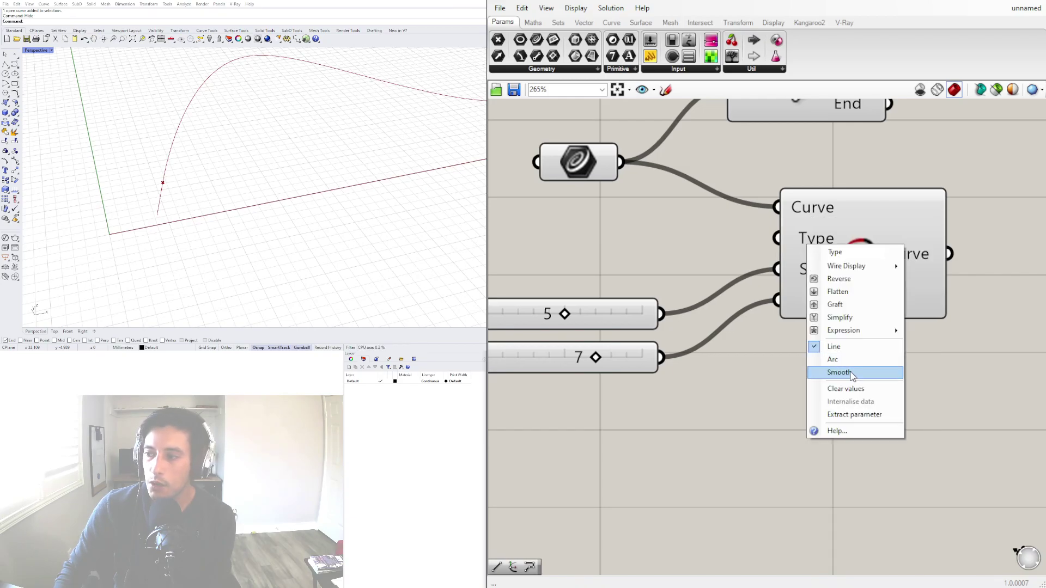
click(852, 374)
scroll(193, 132, down, 3)
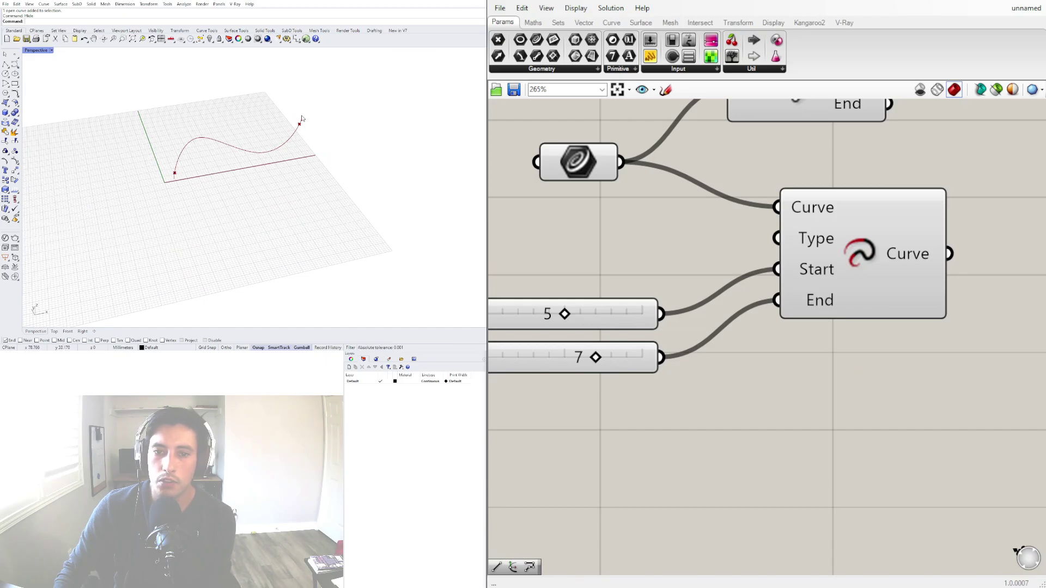
scroll(708, 211, down, 4)
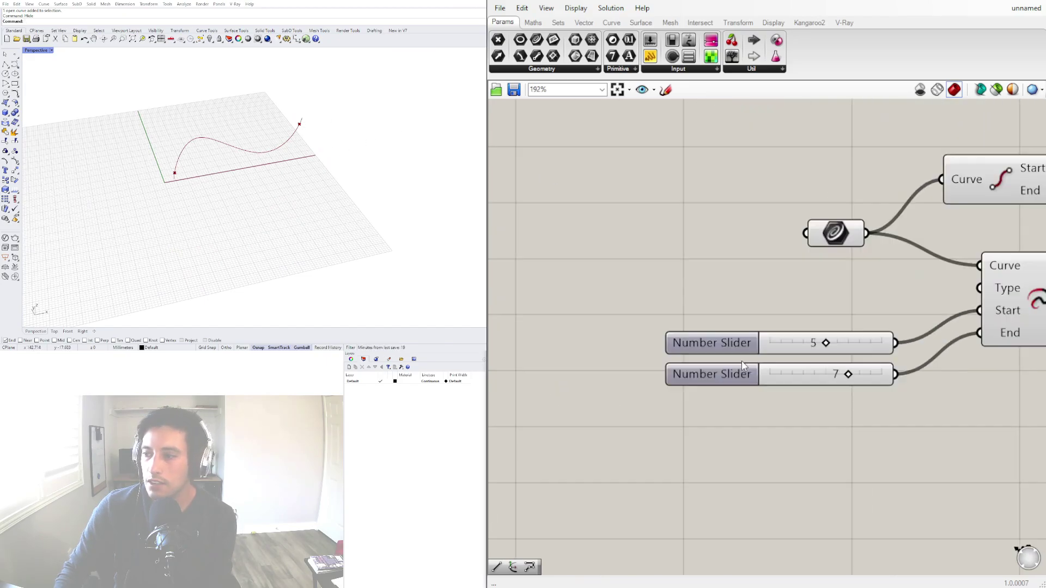
Set the maximum of the start extension slider to 50
click(868, 271)
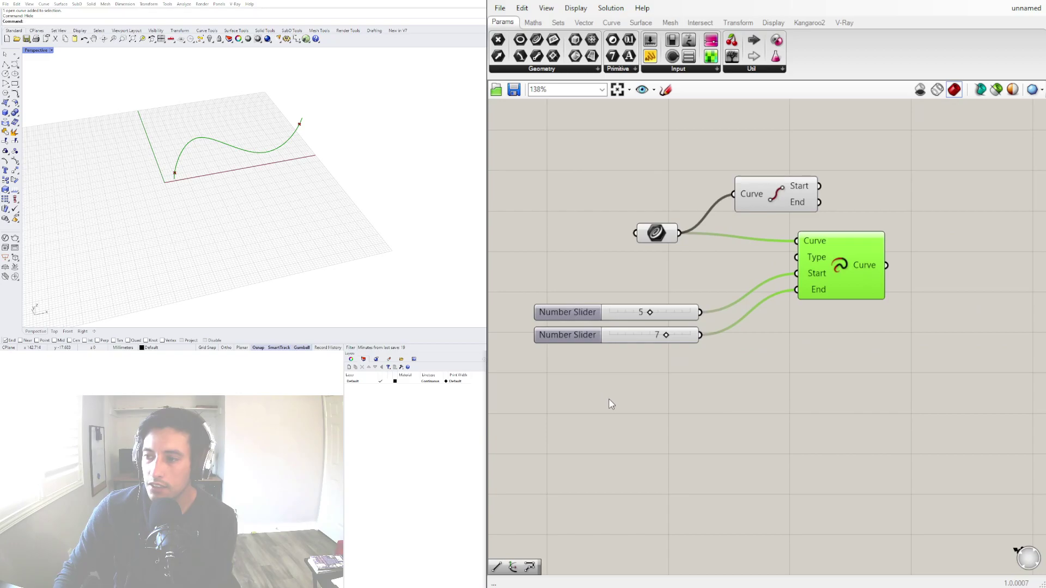
drag(609, 397, 553, 269)
click(600, 377)
scroll(546, 240, up, 3)
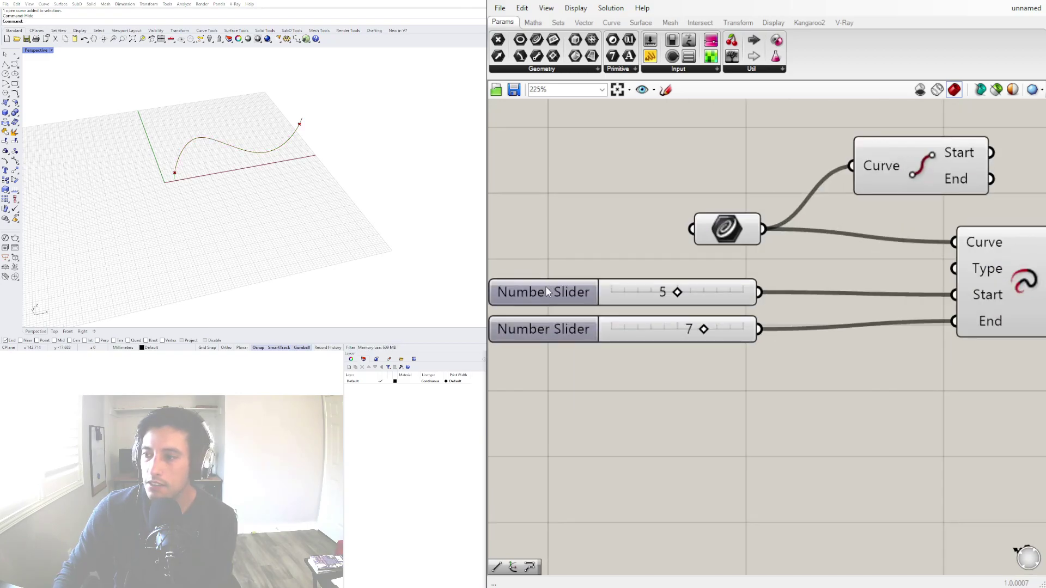
double_click(547, 292)
double_click(609, 321)
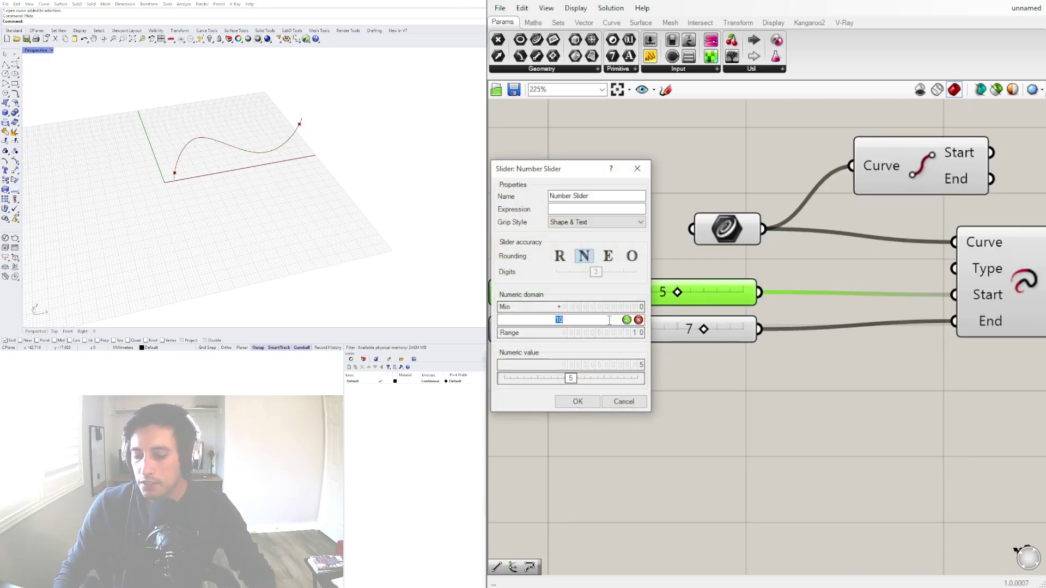
text(50)
click(577, 401)
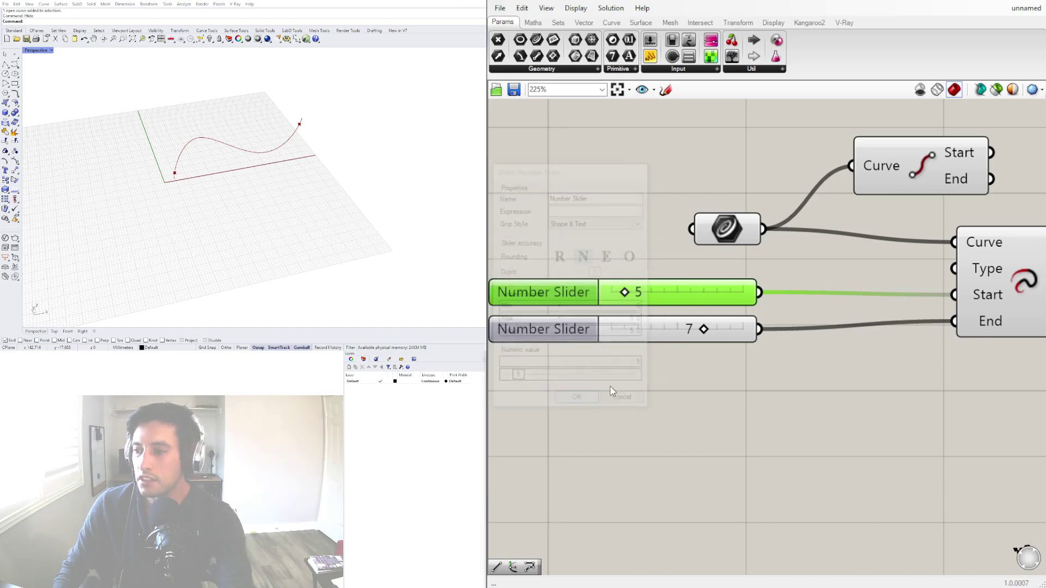
Set the maximum of the end extension slider to 50
double_click(550, 329)
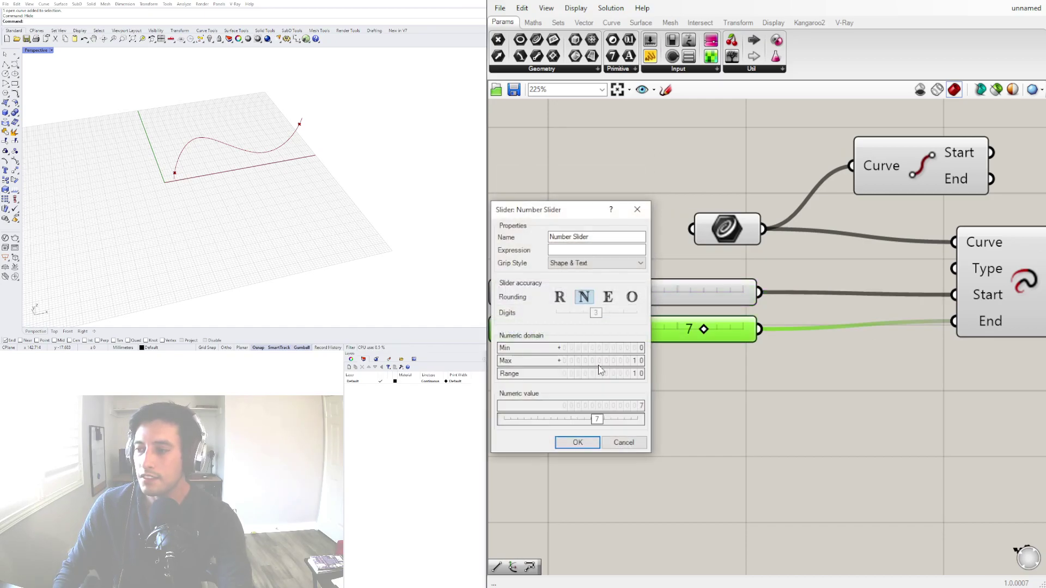
double_click(602, 361)
text(50)
key(Return)
click(577, 442)
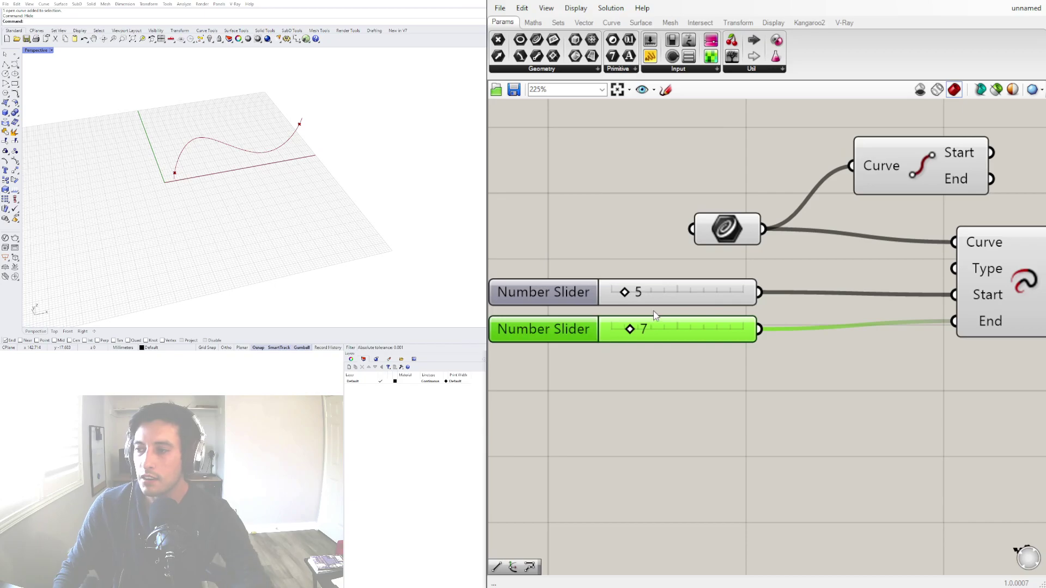
Set the start extension to 17 and examine the smooth extension from another angle
drag(624, 292, 657, 292)
right_drag(306, 174, 242, 177)
scroll(347, 165, up, 3)
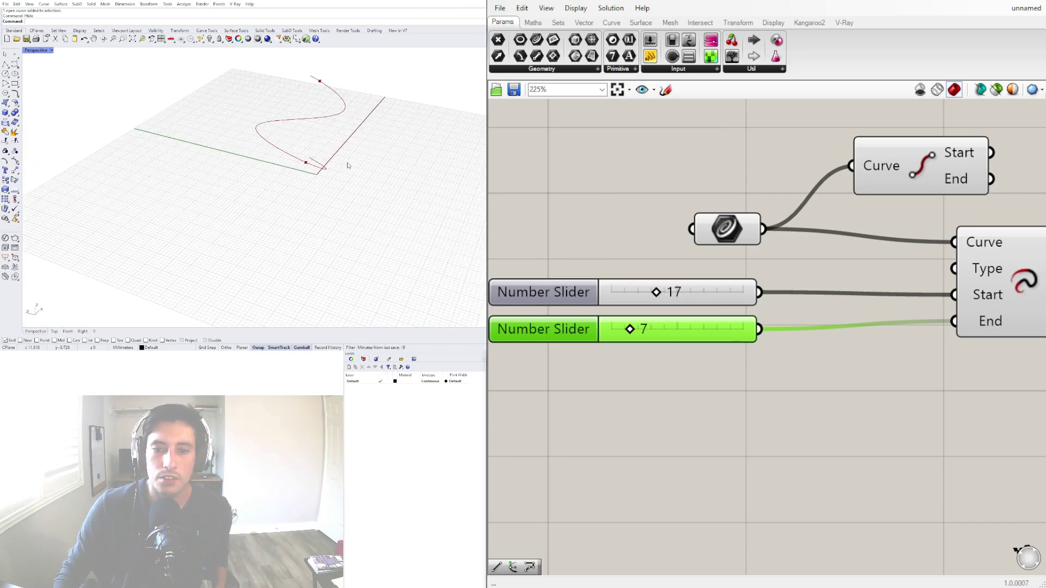
Set Extend Curve's Type to Arc and lengthen the extensions to 21 at the start and 33 at the end
mouse_move(636, 333)
mouse_down()
mouse_move(651, 334)
mouse_move(626, 332)
mouse_move(663, 334)
mouse_move(633, 338)
mouse_up()
right_drag(634, 338, 440, 302)
right_click(779, 211)
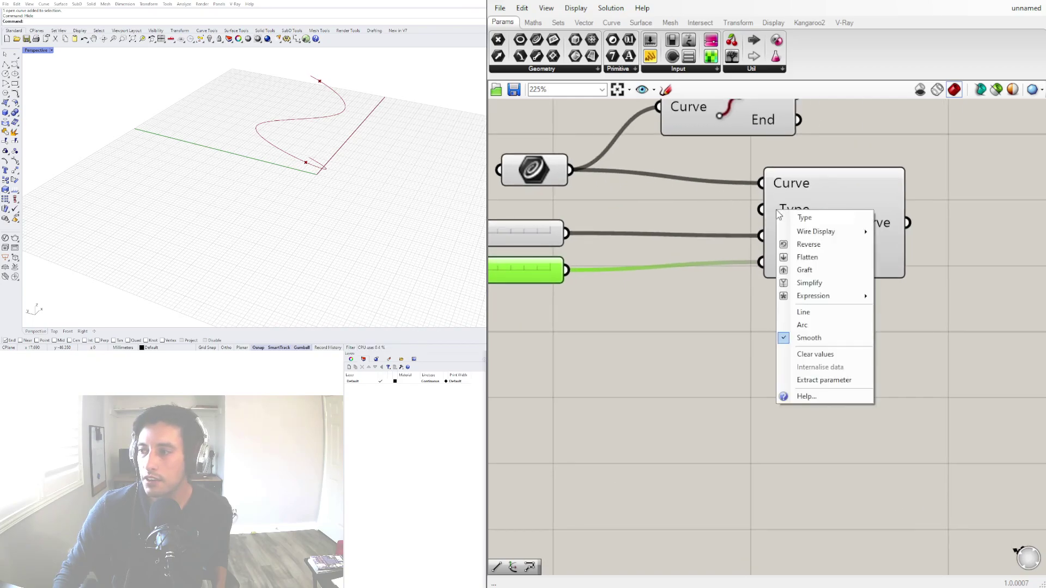
click(812, 326)
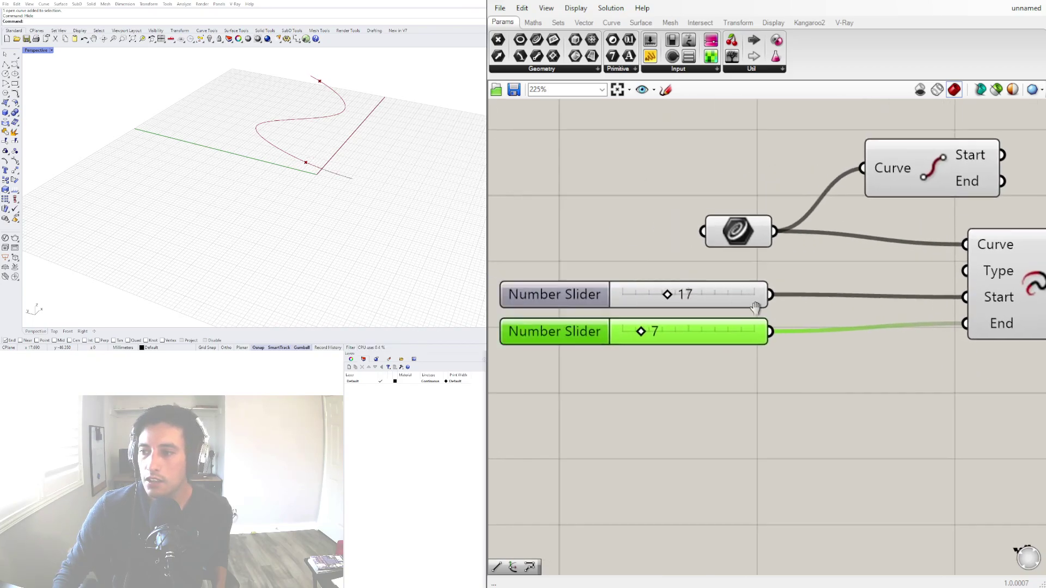
drag(683, 334, 754, 334)
drag(707, 299, 750, 304)
Set Extend Curve's Type to Line
right_drag(857, 310, 669, 298)
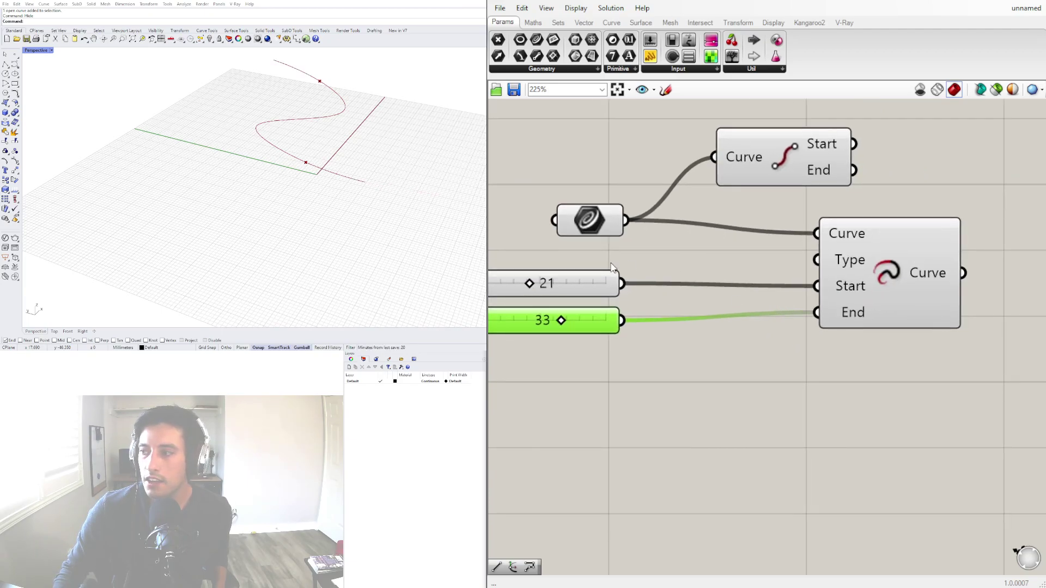
right_click(840, 263)
click(844, 354)
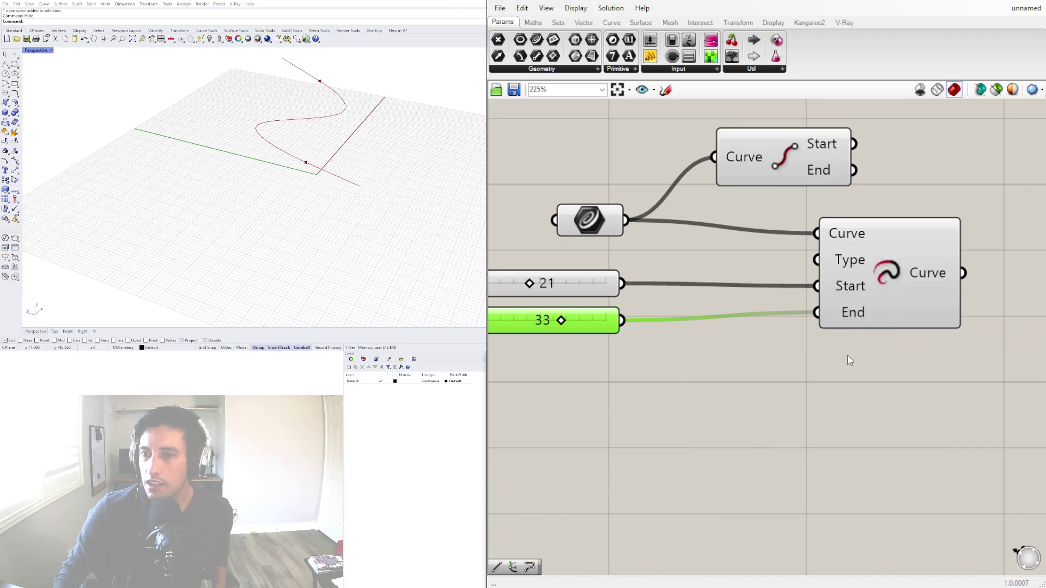
Set the start extension to 7 and the end extension to 8
right_drag(560, 301, 797, 361)
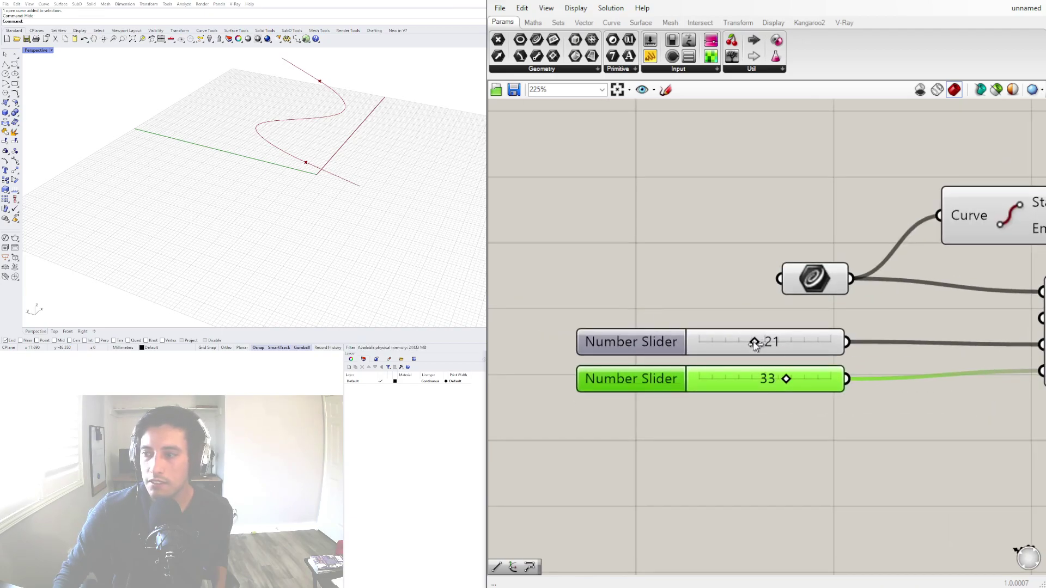
drag(755, 344, 715, 343)
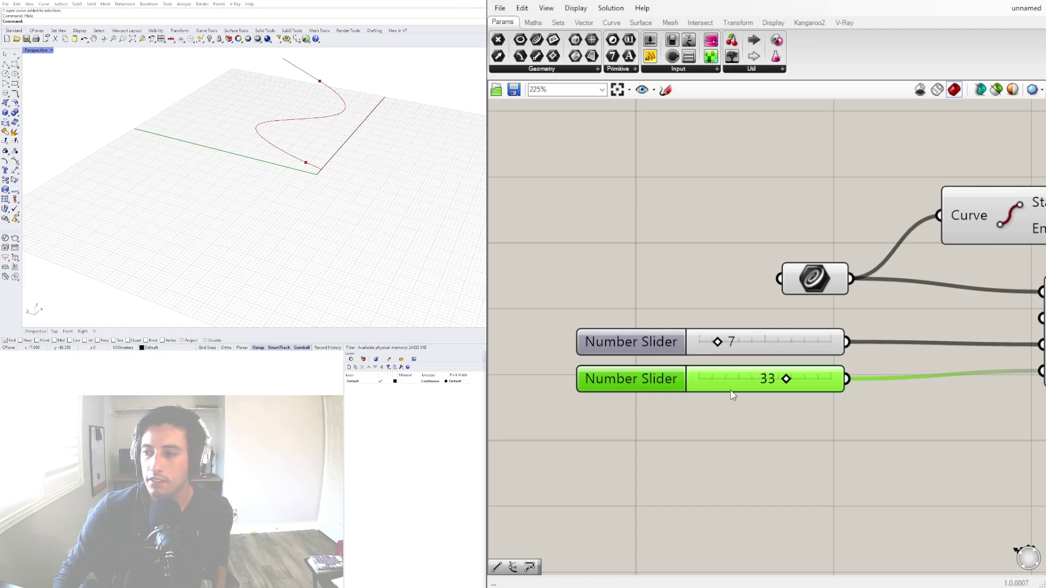
drag(786, 384, 719, 387)
Add a second End Points component fed by Extend Curve's output and place the original End Points component above it
scroll(724, 393, down, 4)
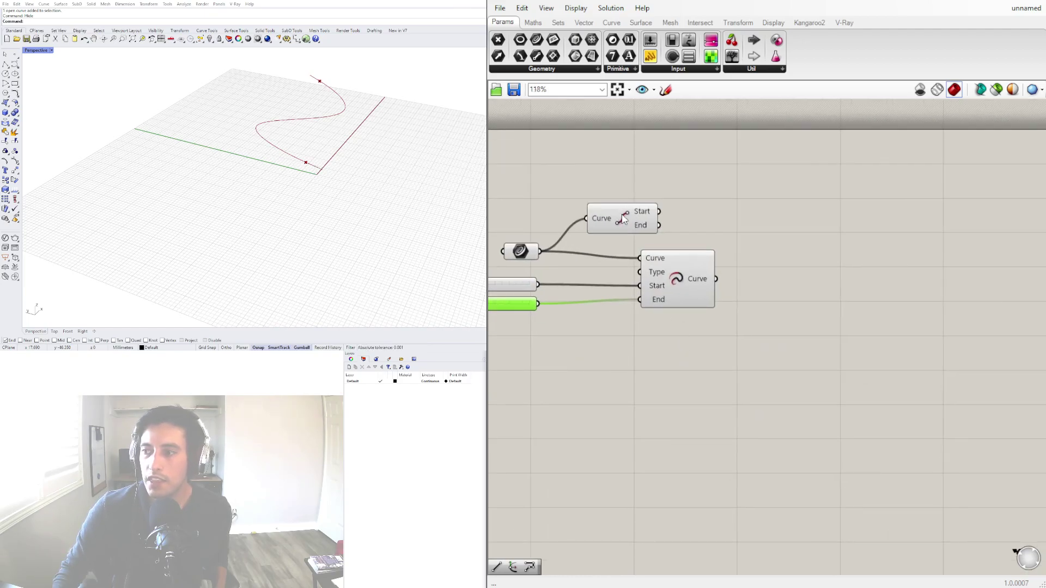
drag(624, 217, 687, 202)
double_click(752, 278)
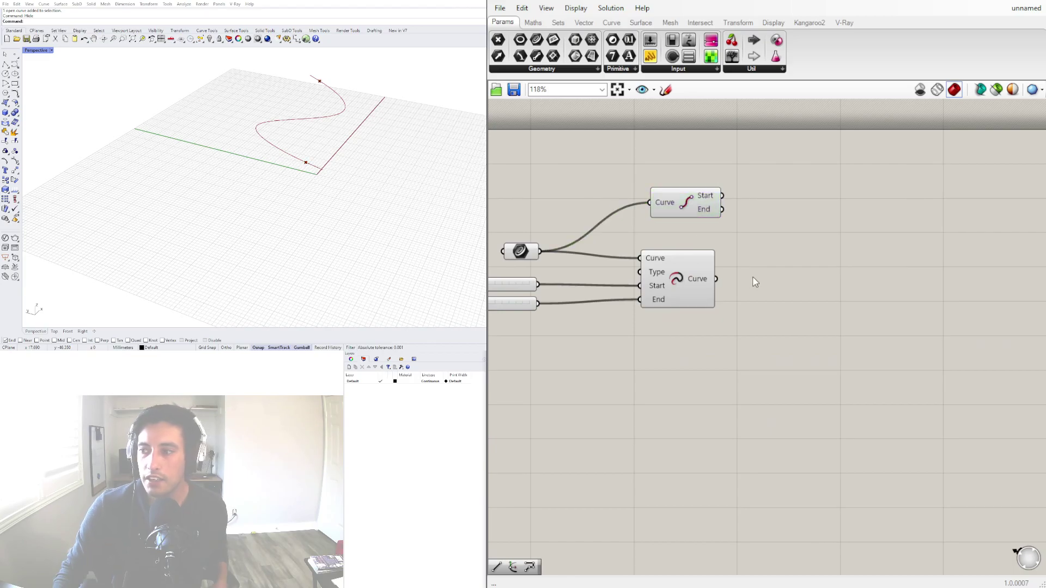
click(680, 214)
click(677, 283)
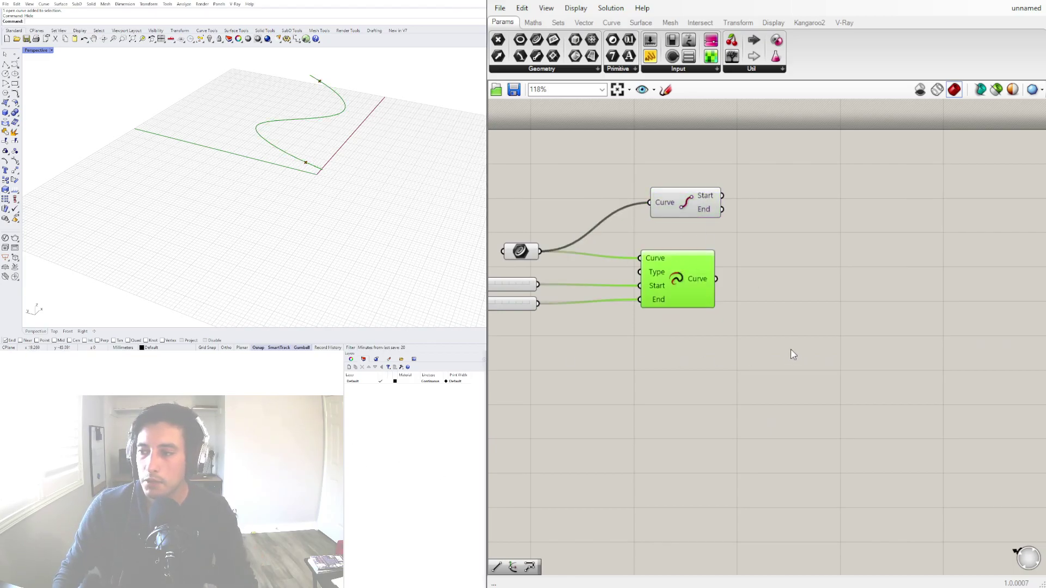
double_click(757, 296)
text(END)
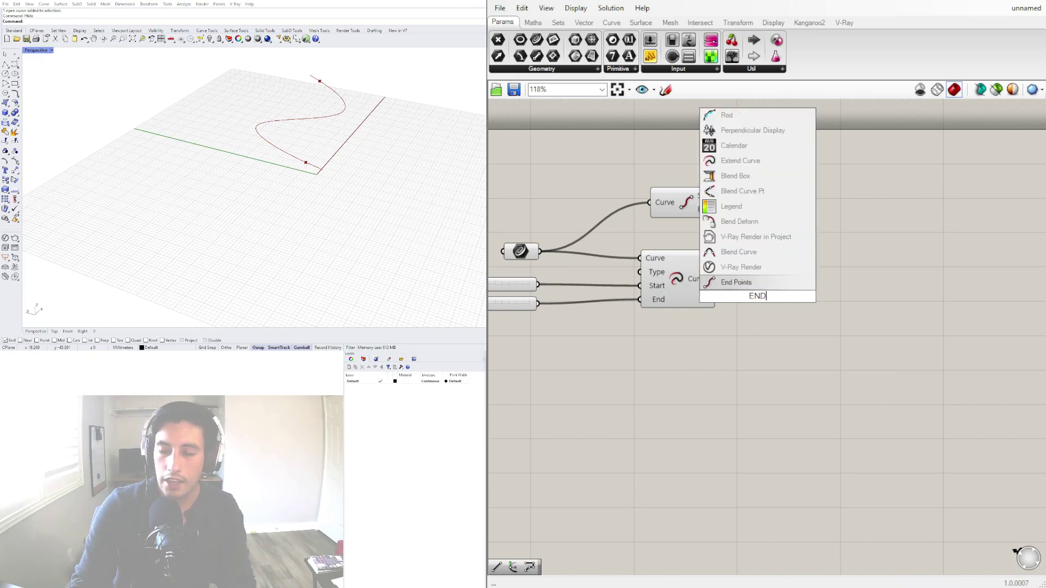
key(Return)
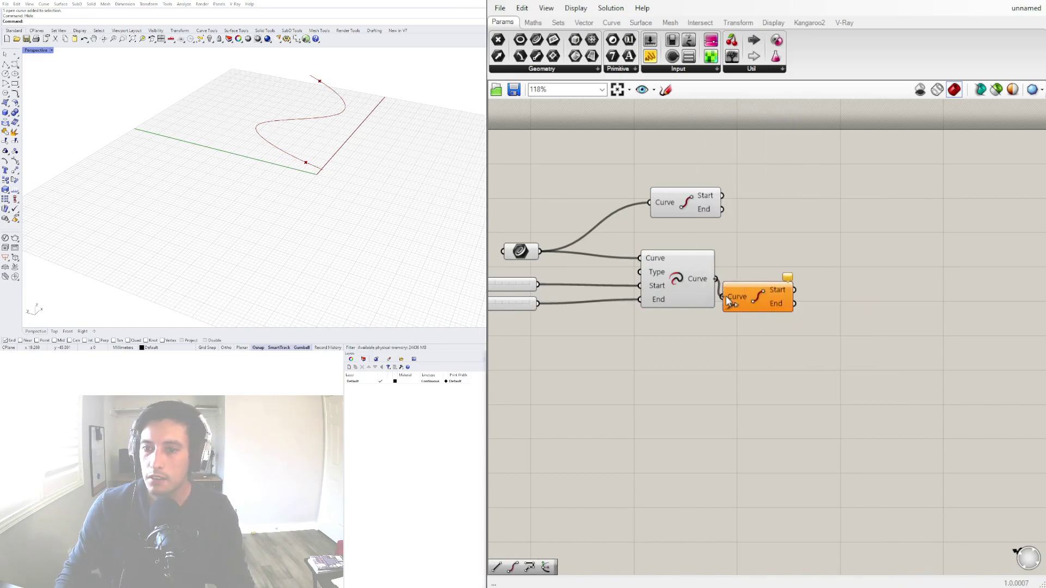
drag(725, 295, 765, 273)
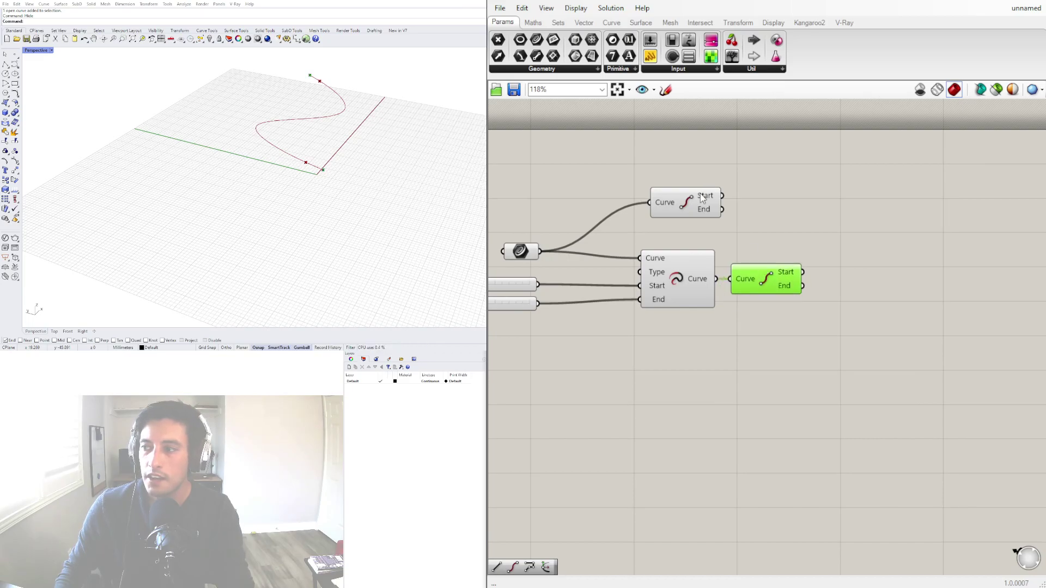
drag(703, 199, 775, 218)
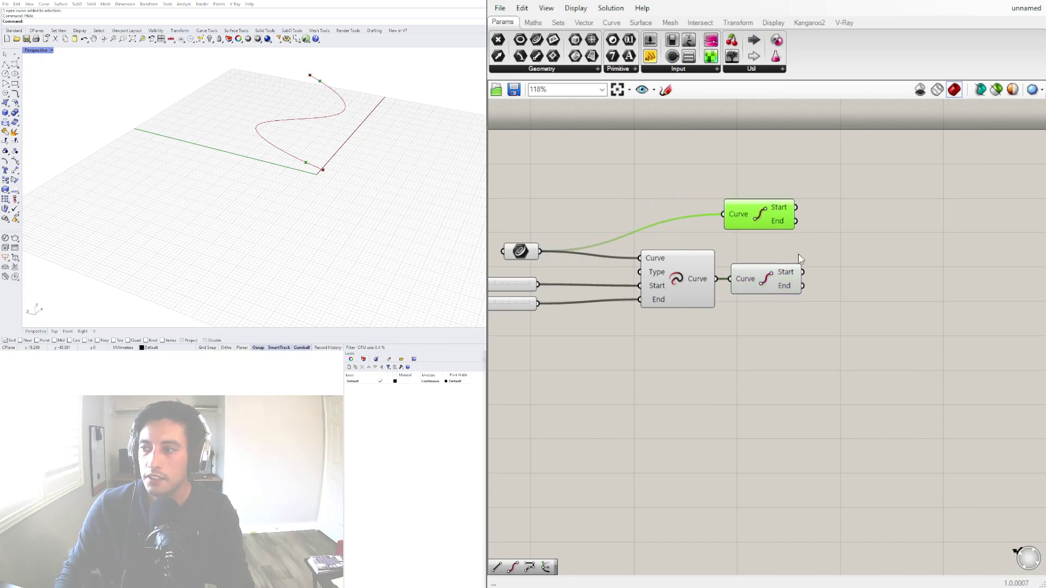
Add a Line component running from the original curve's Start point to the extended curve's Start point
double_click(846, 243)
text(Li)
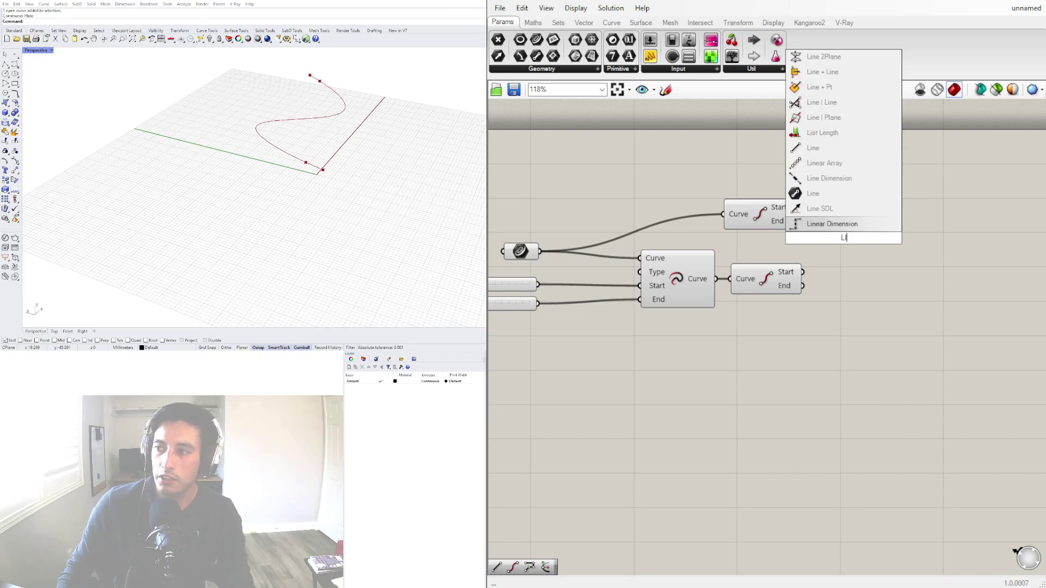
click(820, 149)
drag(852, 267, 896, 244)
click(784, 210)
drag(812, 210, 856, 228)
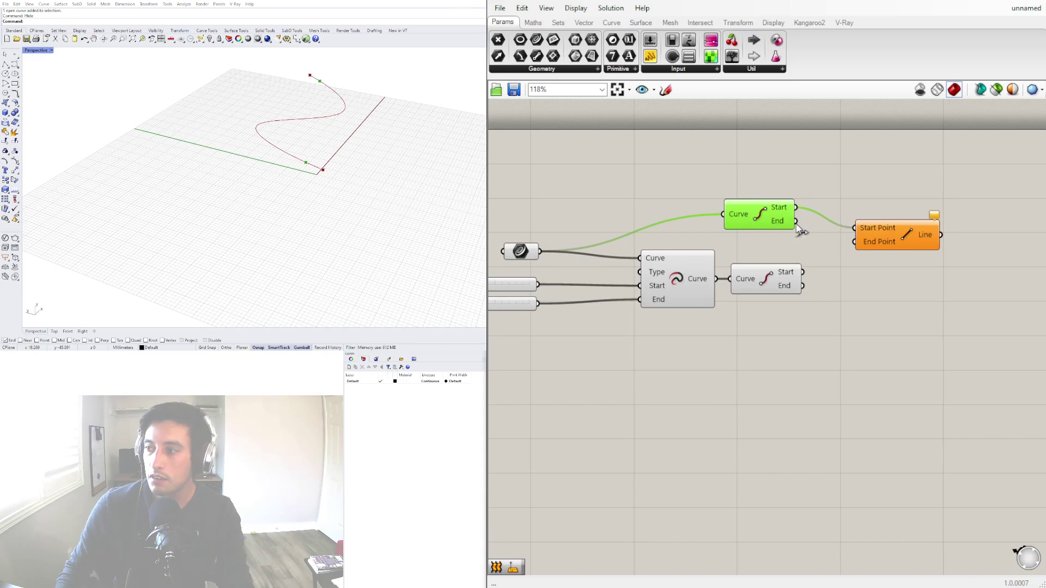
drag(802, 272, 910, 214)
Duplicate the Line component, connect the original End to the extended End, and check both lines in the viewport
alt+drag(907, 251, 908, 256)
drag(795, 221, 877, 259)
drag(917, 248, 908, 273)
drag(919, 208, 905, 237)
click(791, 244)
right_drag(243, 129, 297, 185)
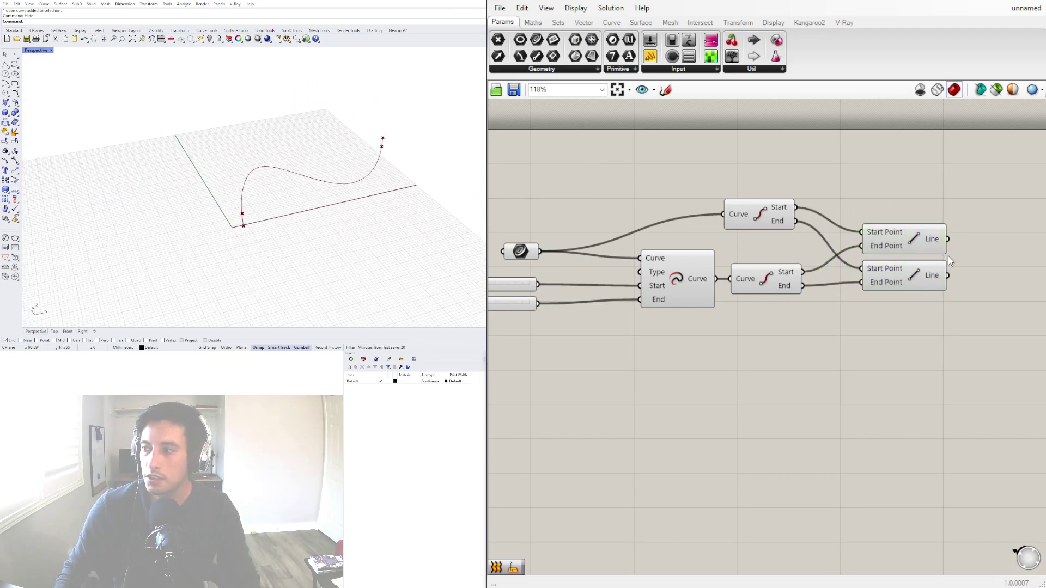
drag(950, 314, 916, 211)
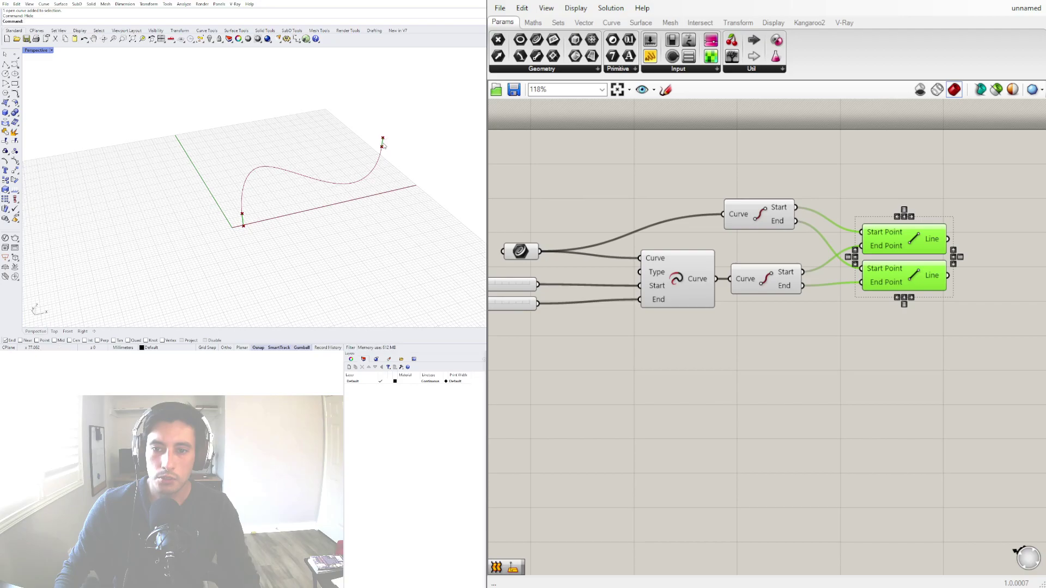
Turn off the preview of the Extend Curve component
right_drag(631, 292, 711, 286)
click(847, 333)
click(749, 278)
right_click(761, 276)
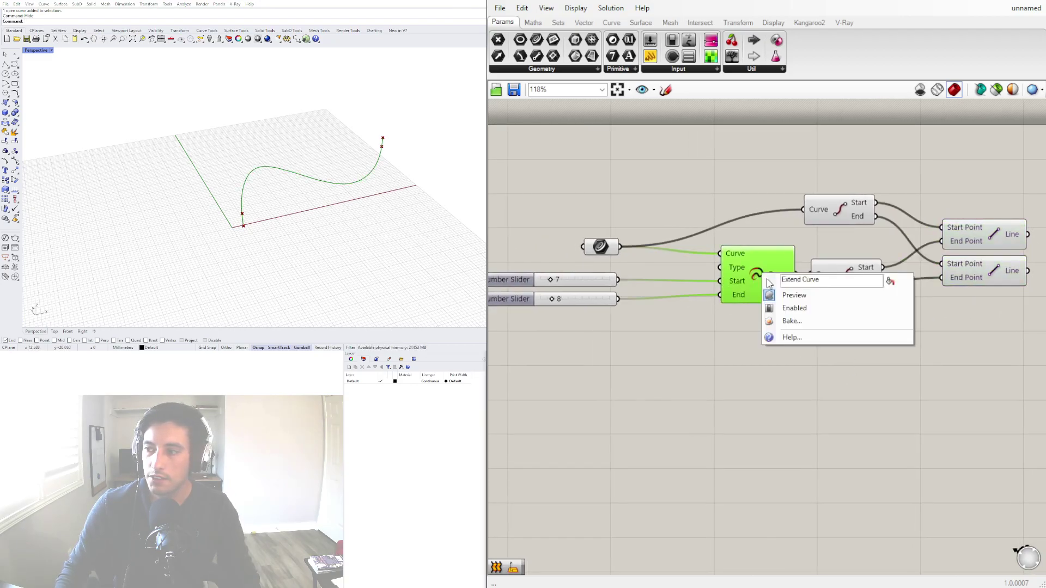
click(779, 296)
scroll(619, 263, up, 4)
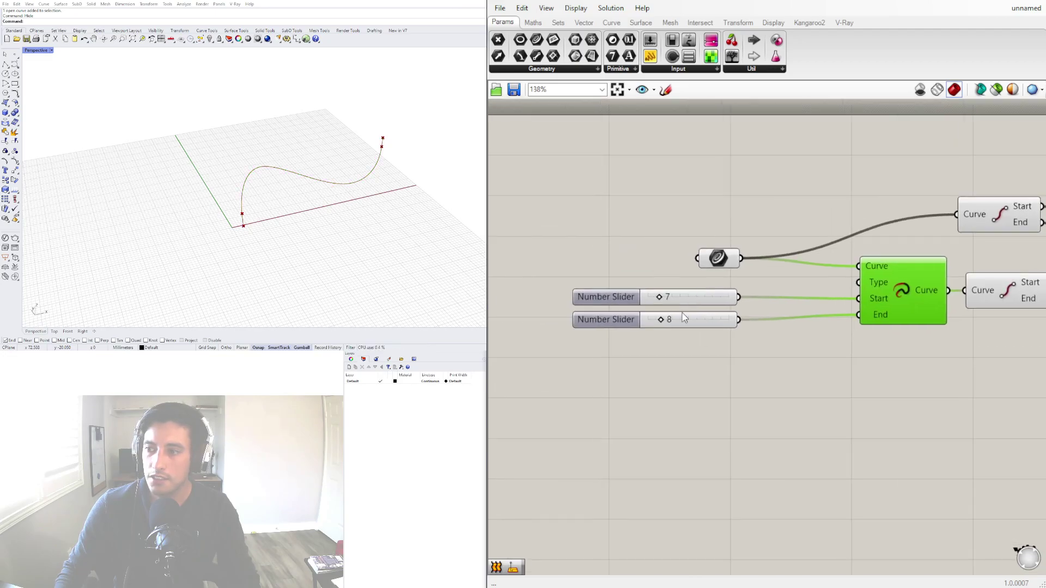
Raise the Start slider to 27 and highlight each Line component in turn to compare the start and end extensions
drag(550, 280, 578, 280)
click(756, 230)
scroll(798, 232, down, 5)
right_drag(1002, 240, 833, 269)
click(950, 250)
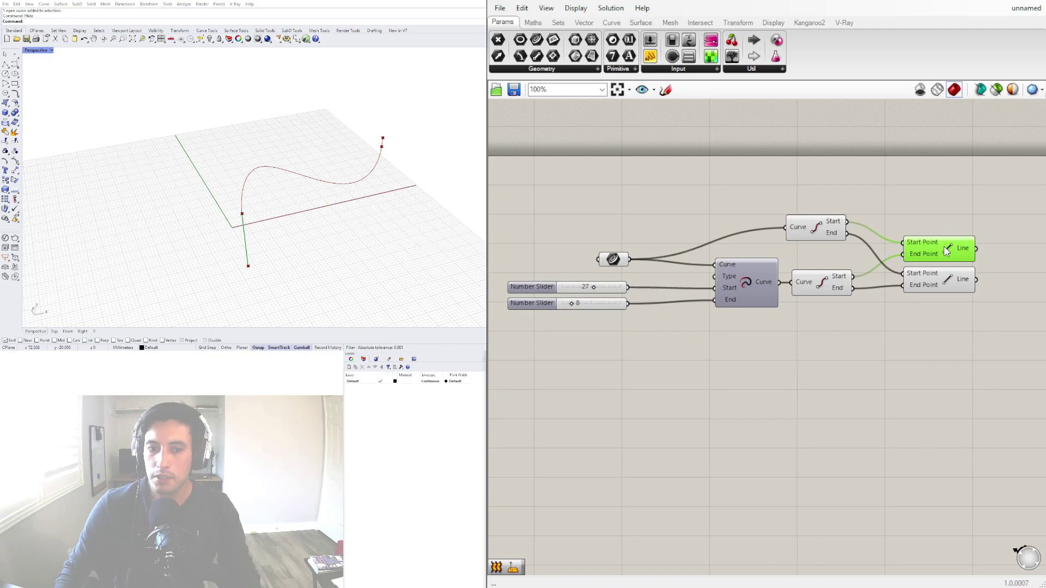
click(944, 278)
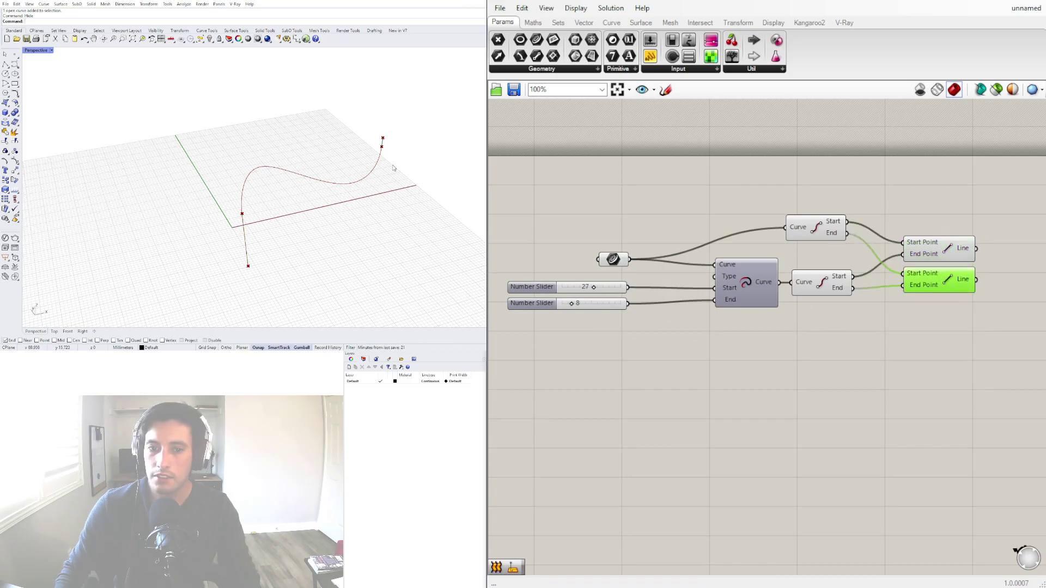
Set the slider feeding Extend Curve's Start input to 10
right_drag(354, 218, 466, 233)
scroll(540, 280, up, 5)
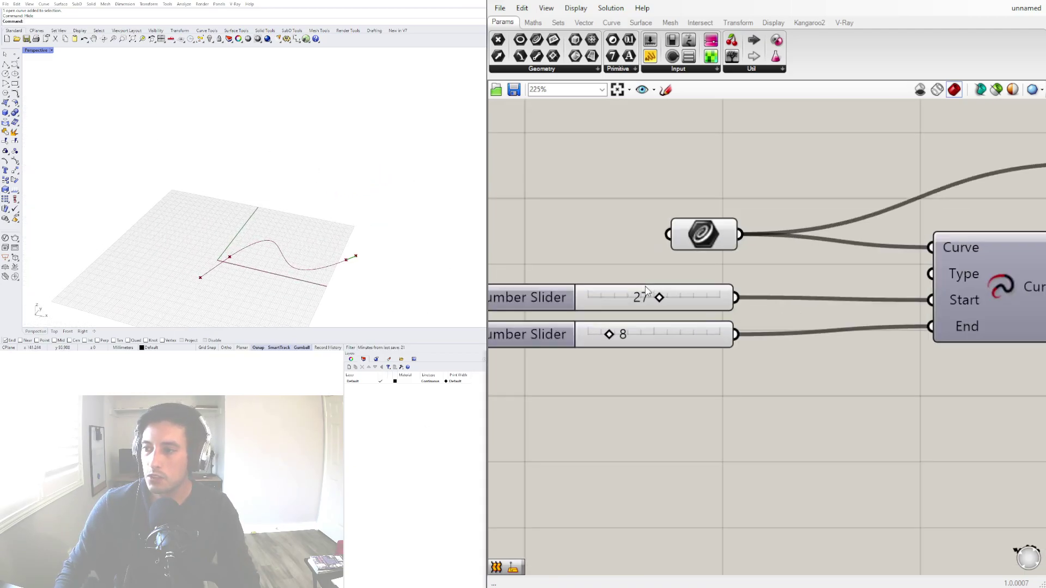
drag(665, 300, 610, 330)
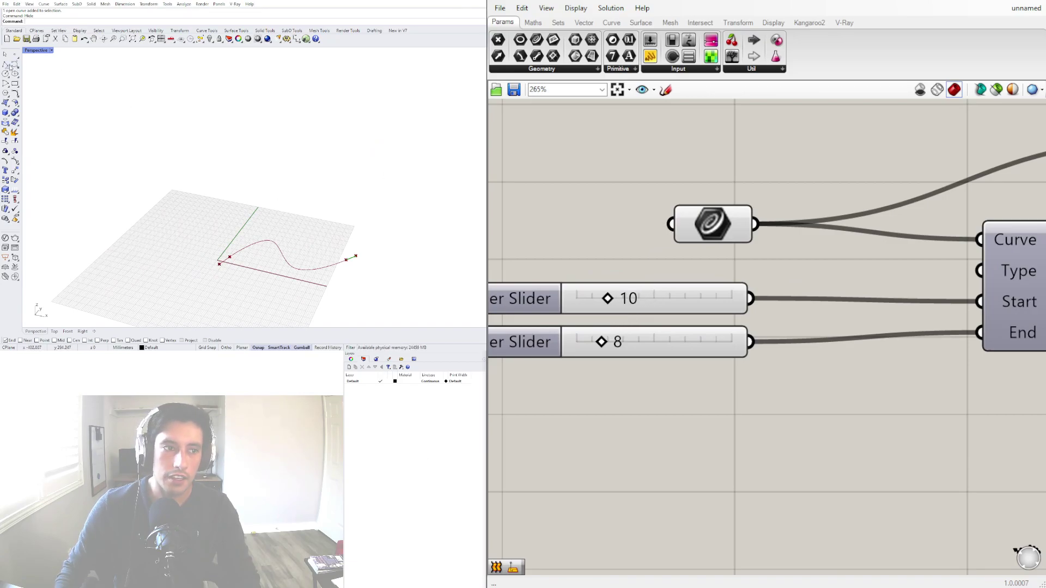
Show the hidden base curve in Rhino and select it briefly to check it
click(6, 65)
key(Escape)
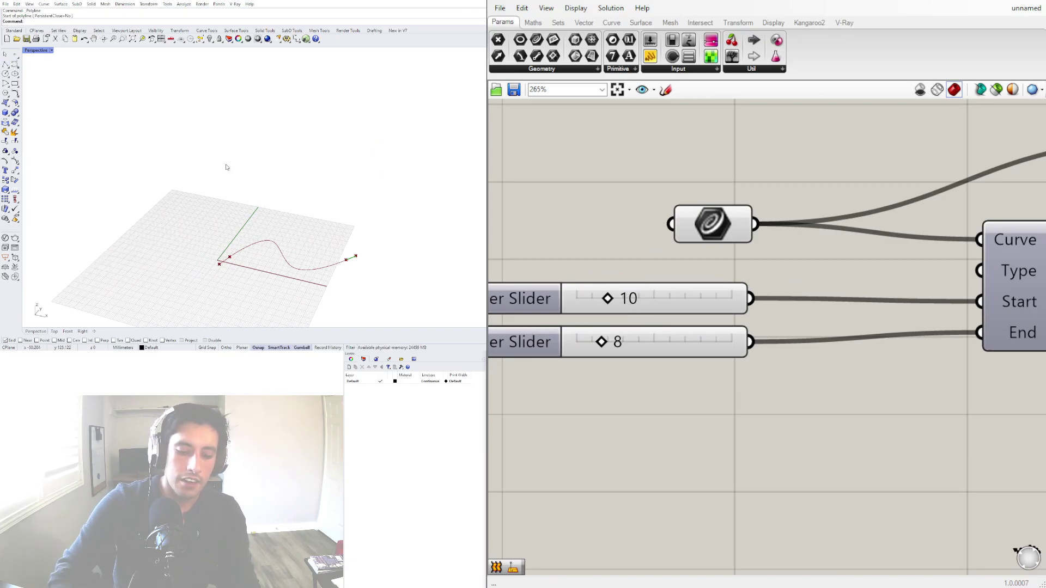
text(Show)
key(Return)
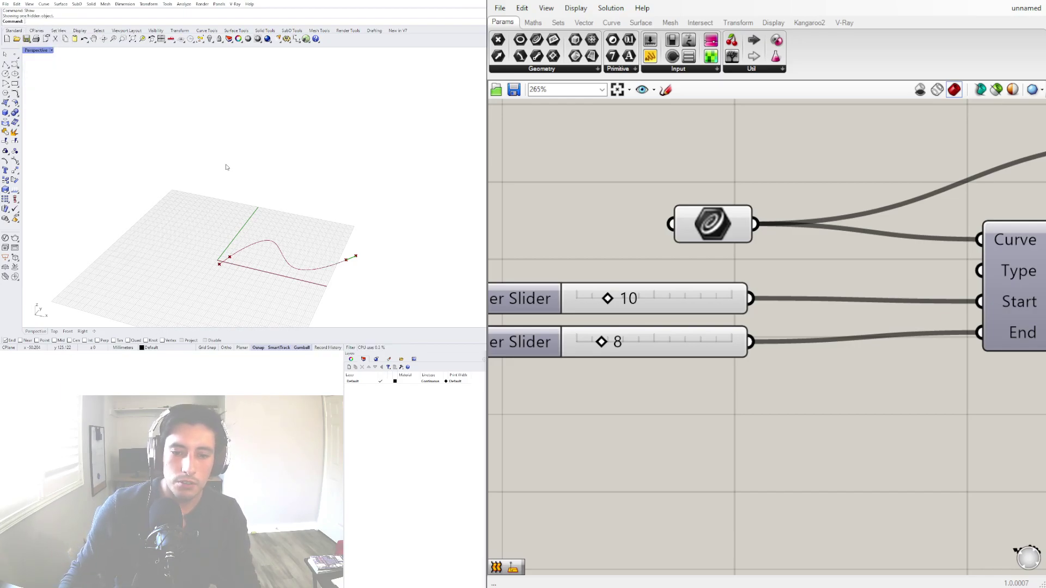
click(271, 243)
click(312, 200)
Draw a four-point interpolated curve in Rhino, starting on the middle of the base curve and running off beyond the grid
click(15, 63)
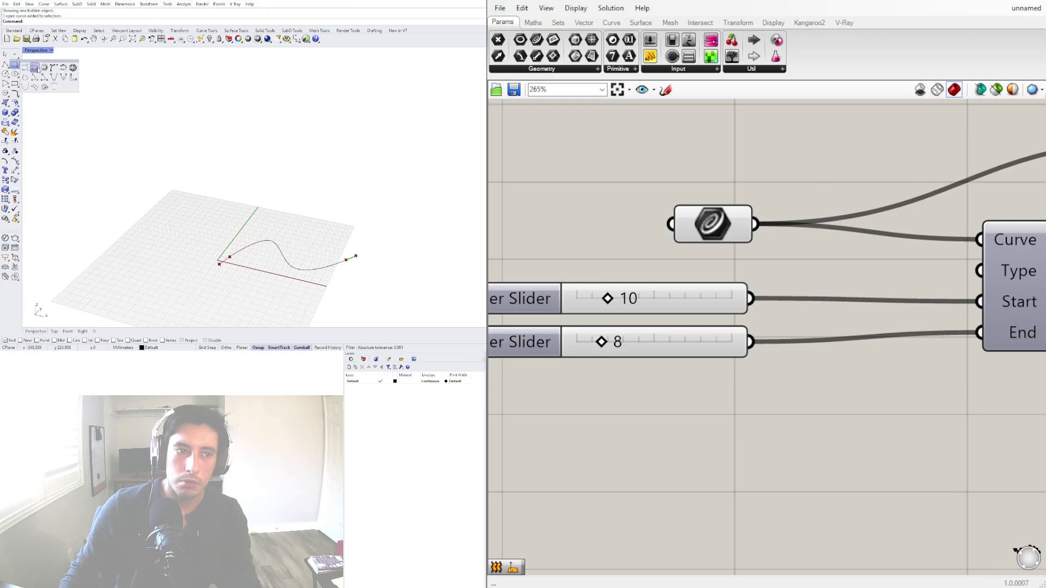
click(35, 68)
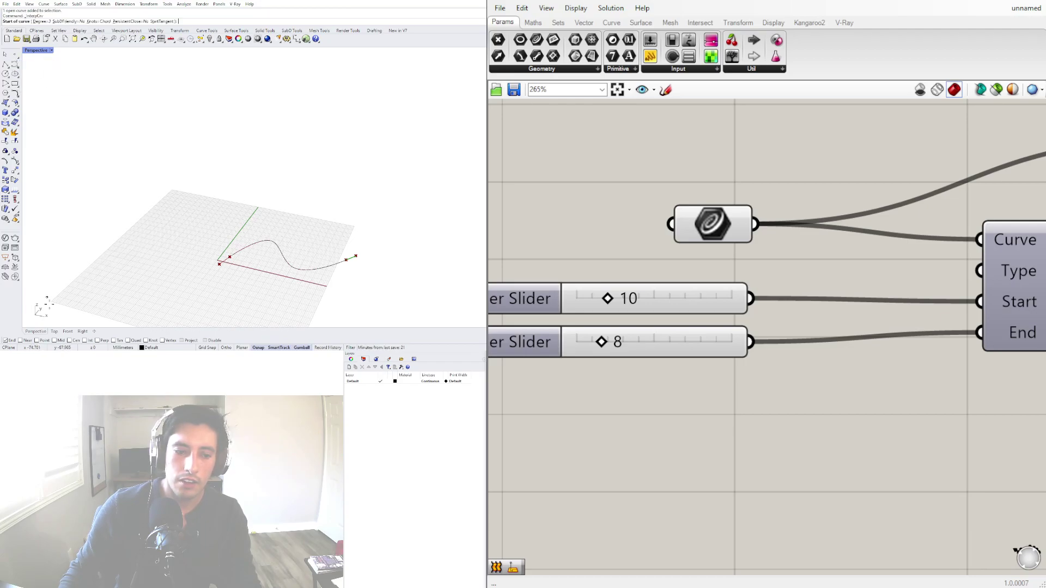
click(283, 254)
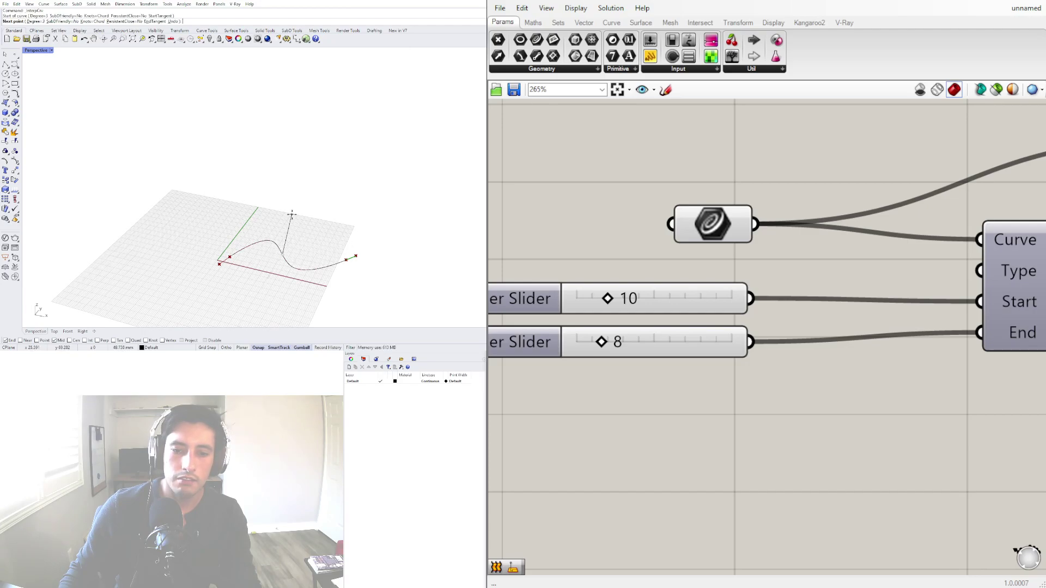
click(307, 213)
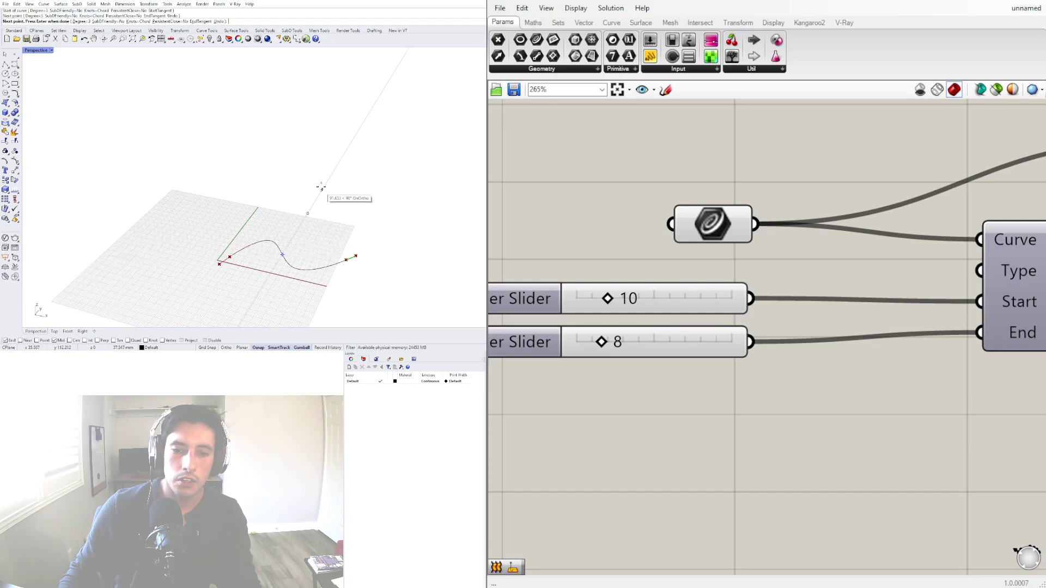
click(374, 161)
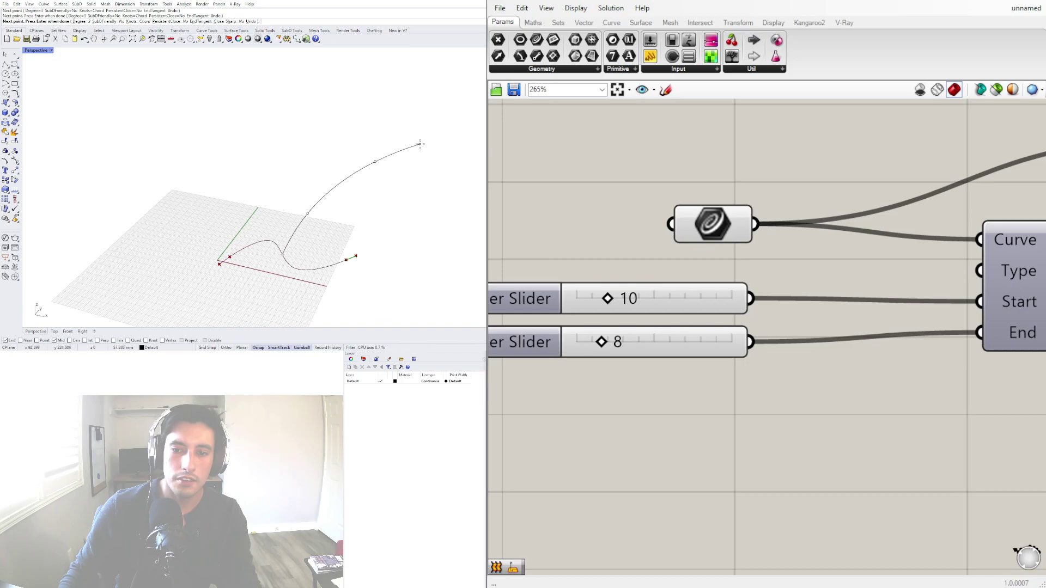
click(427, 140)
key(Return)
Add a Curve parameter above the End Points component and assign the newly drawn Rhino curve to it
scroll(884, 259, down, 5)
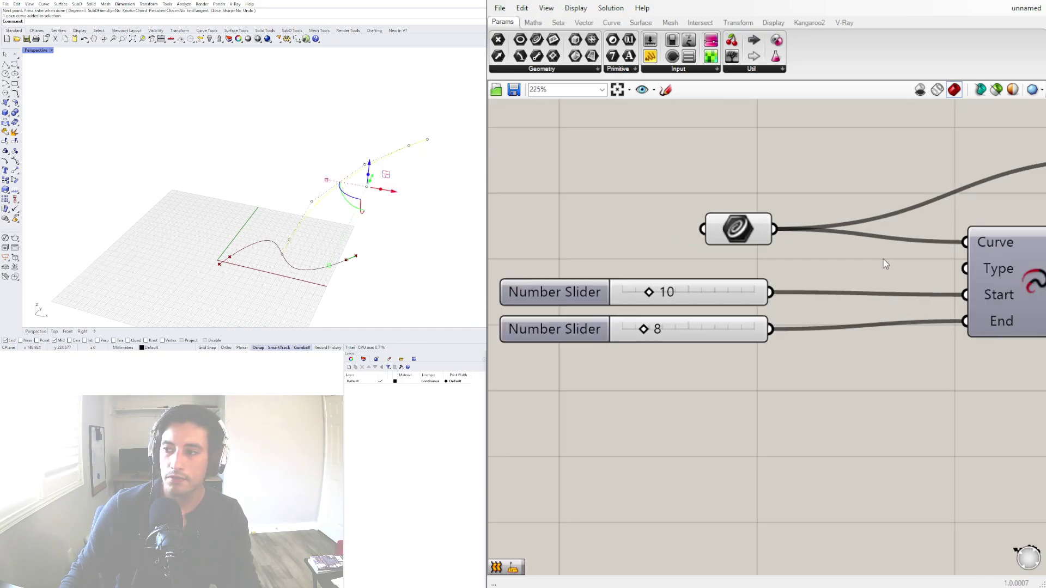
double_click(597, 230)
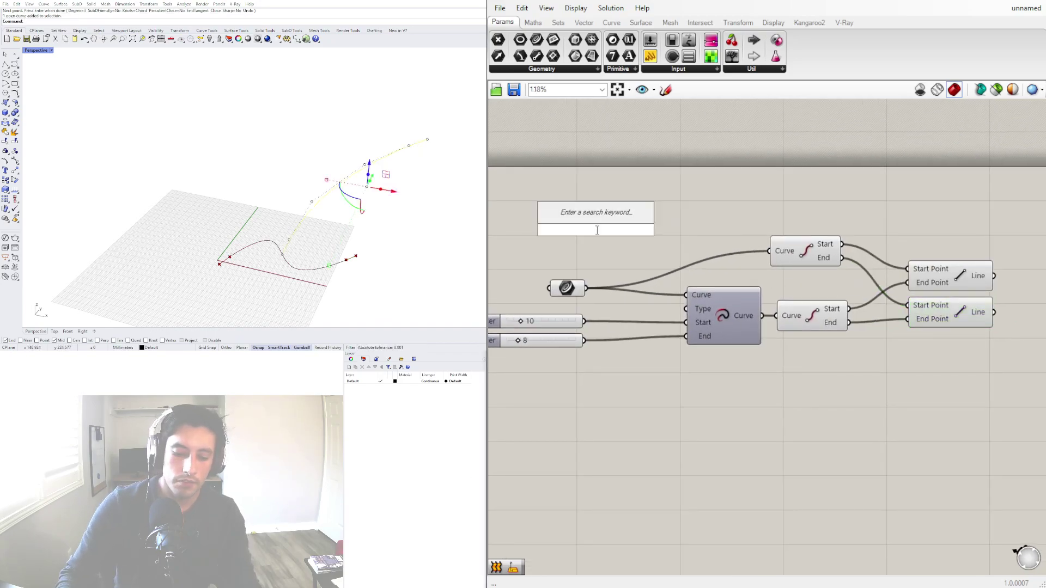
text(CURVE)
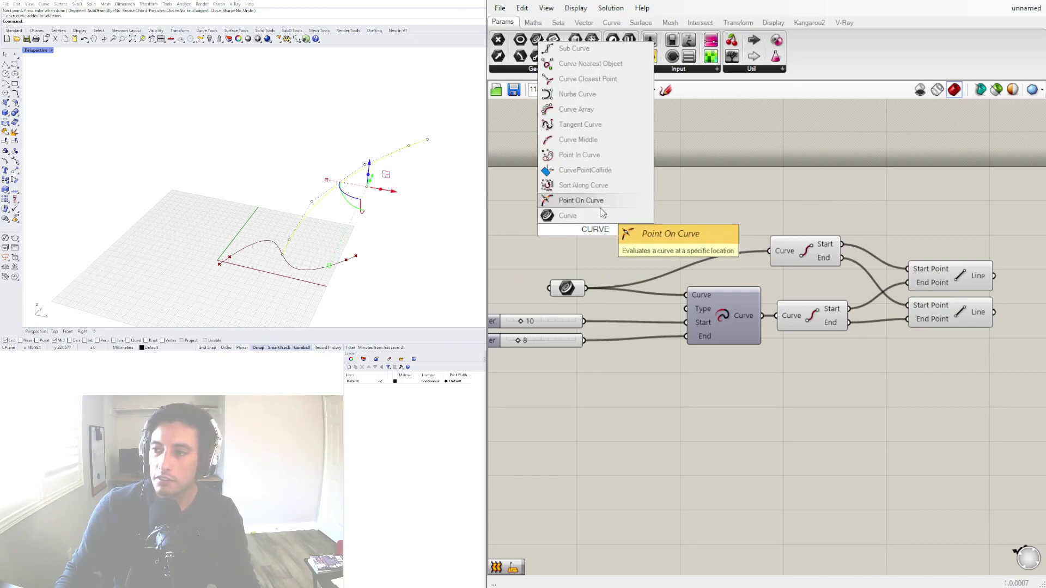
click(581, 201)
drag(597, 229, 759, 205)
right_click(759, 205)
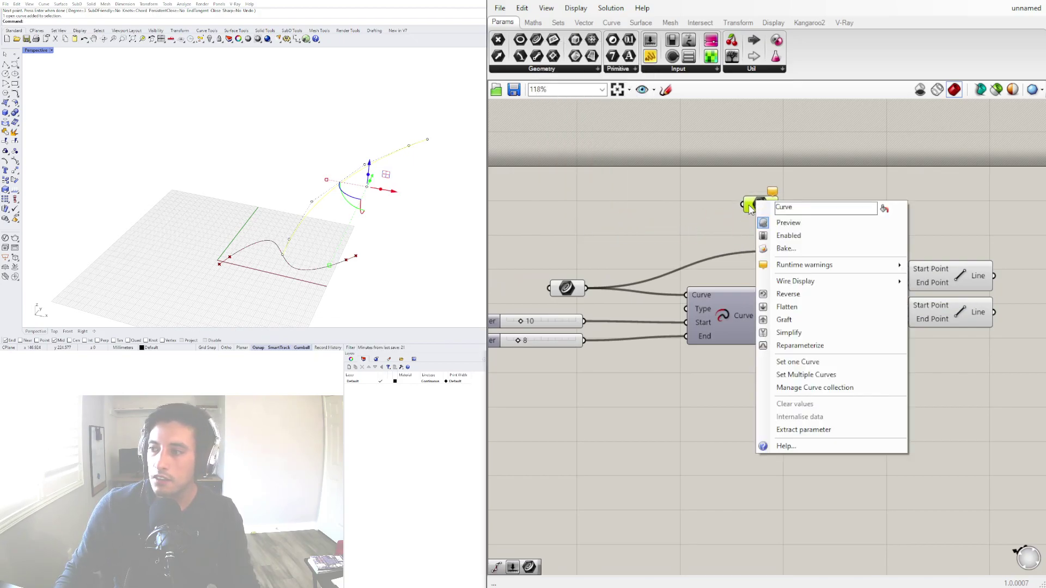
click(787, 362)
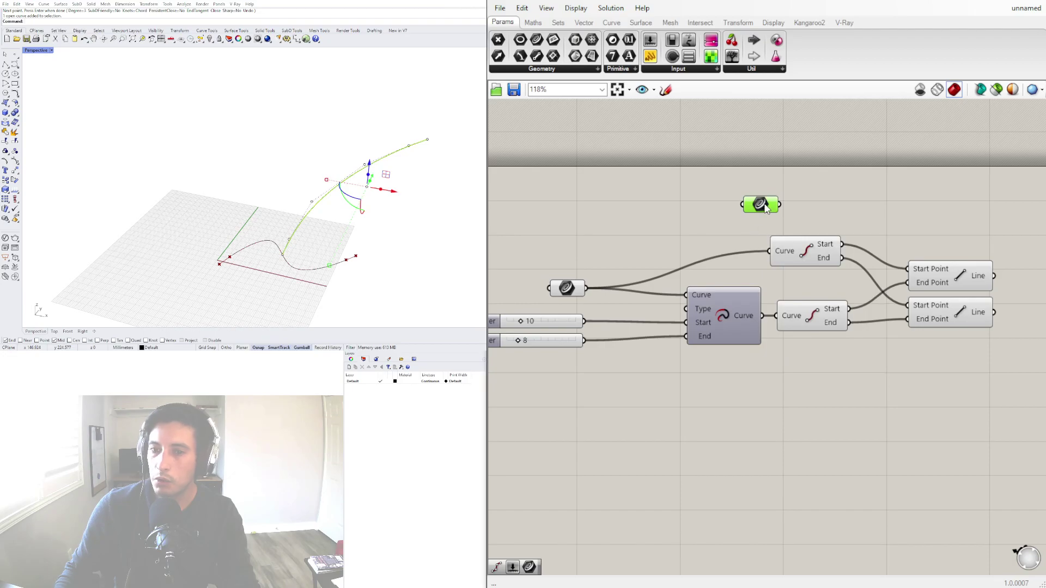
Move the new Curve parameter clear of the End Points component and hide the Rhino curves
drag(760, 204, 837, 201)
click(906, 226)
drag(424, 188, 353, 122)
text(Hide)
key(Return)
Add a Sweep1 component with the new Curve as its Rail and the start-extension Line as its Sections
double_click(919, 217)
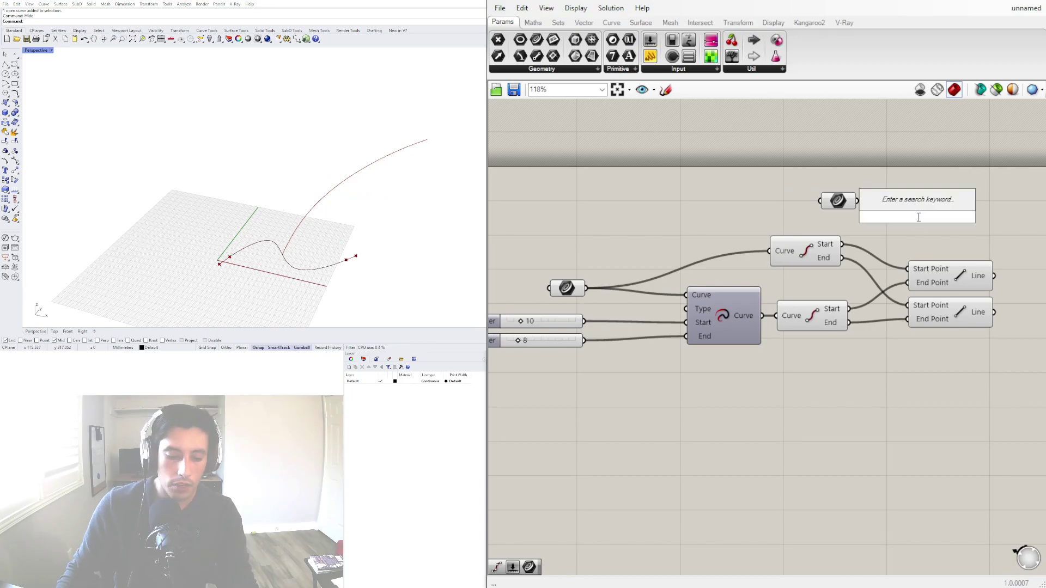
text(sweep)
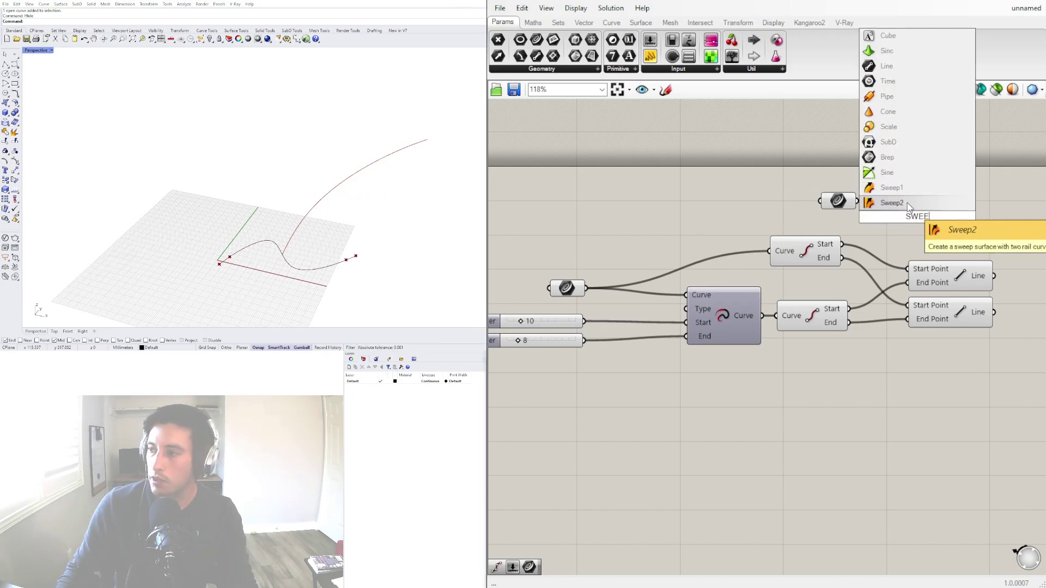
click(889, 191)
scroll(796, 194, down, 2)
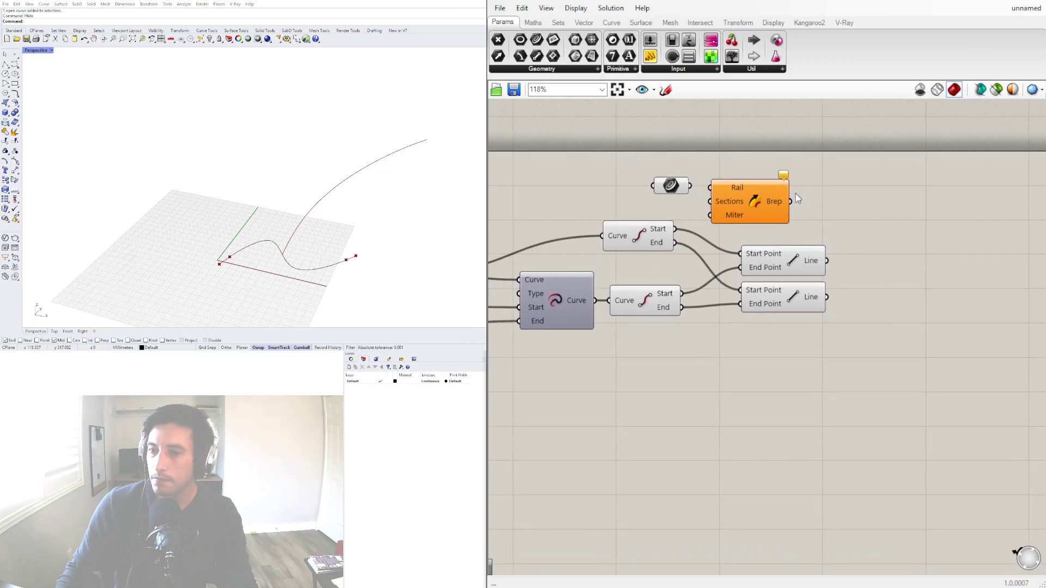
click(703, 191)
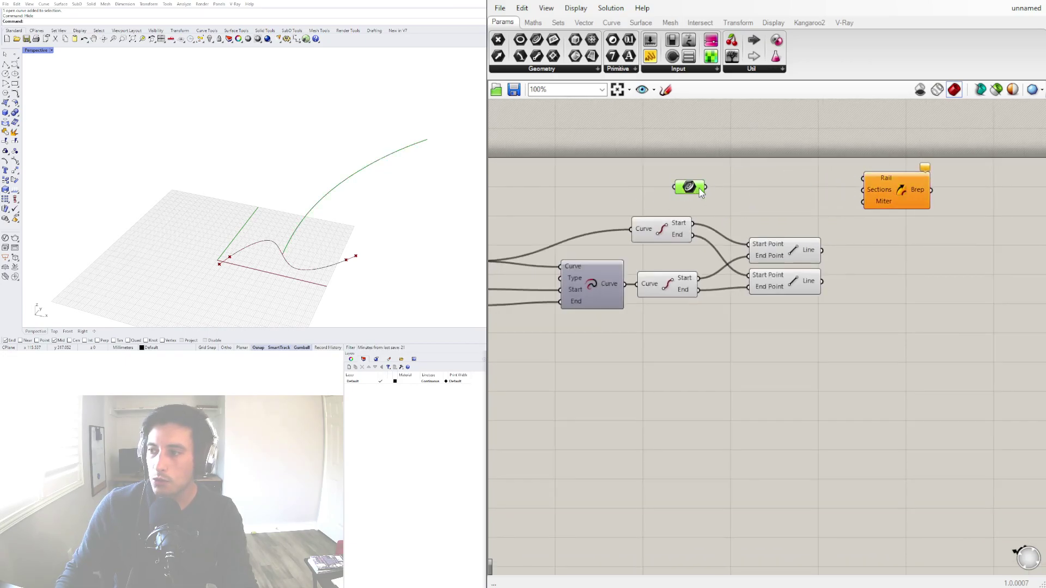
drag(743, 187, 859, 188)
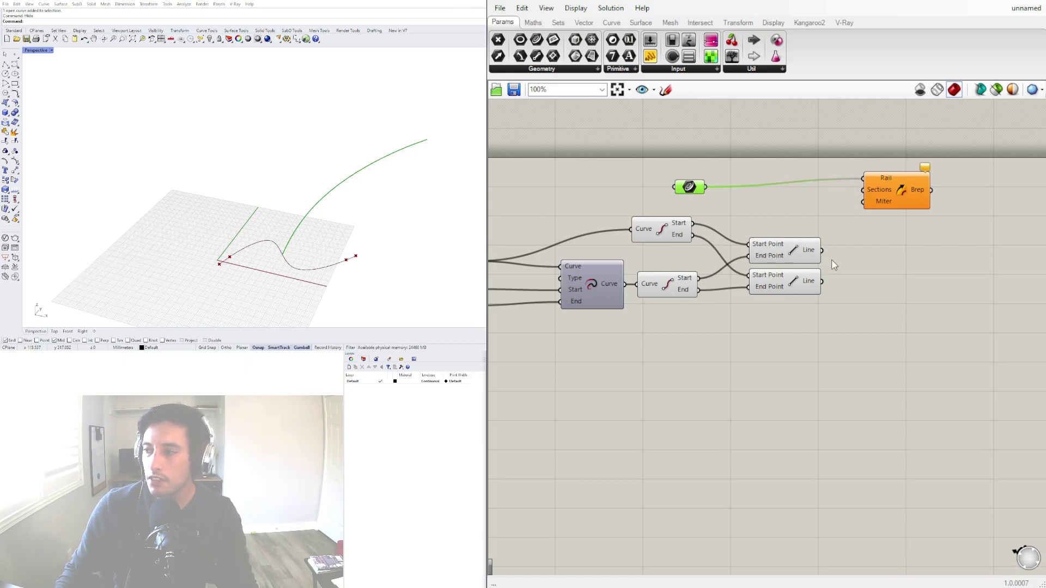
drag(821, 250, 949, 188)
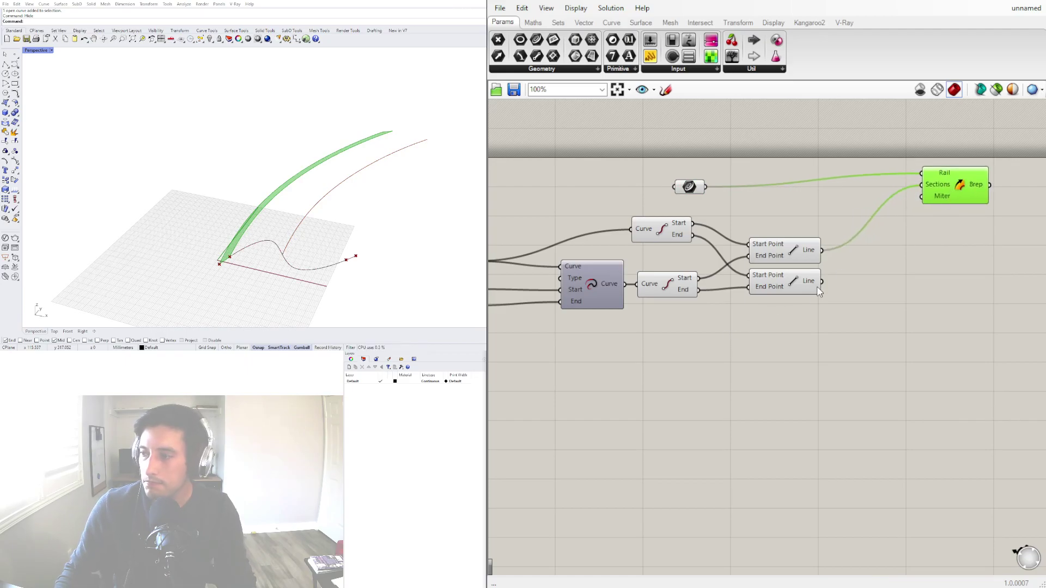
Set up a second Sweep1 on the same rail, using the end-extension Line as its Sections
shift+drag(821, 282, 967, 230)
key(ctrl+z)
drag(822, 283, 930, 224)
click(922, 265)
Set Extend Curve's Start slider to 50 and its End slider to 34
scroll(691, 398, down, 3)
right_drag(589, 381, 869, 288)
scroll(793, 217, up, 6)
drag(836, 272, 914, 279)
drag(837, 302, 890, 301)
Move the base Curve parameter above the sliders and feed Extend Curve's Type input with a 0 to 2 Number Slider
scroll(891, 303, down, 3)
right_drag(924, 355, 735, 362)
scroll(805, 283, up, 3)
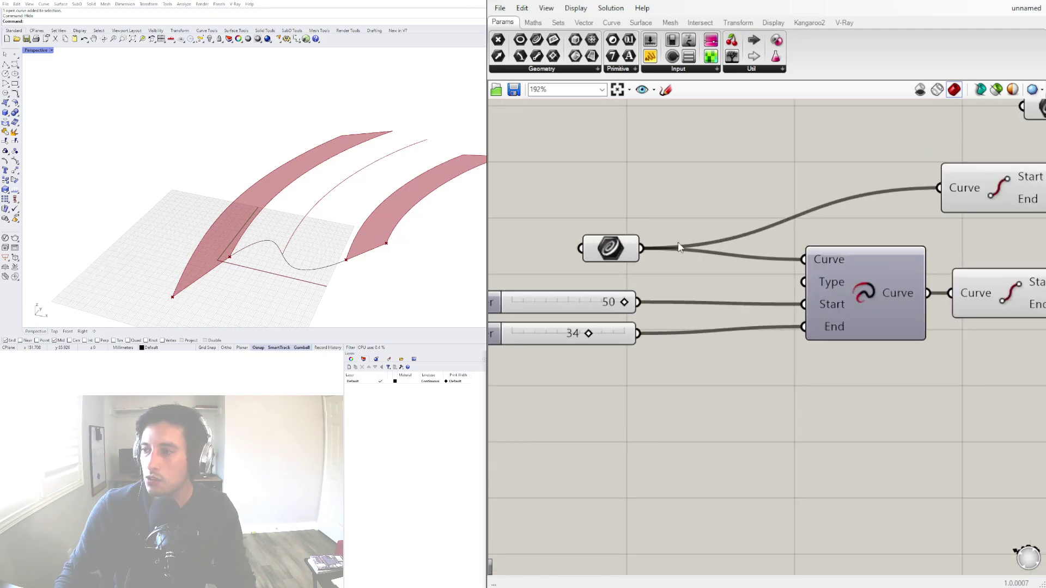
click(618, 249)
drag(617, 248, 675, 200)
double_click(631, 250)
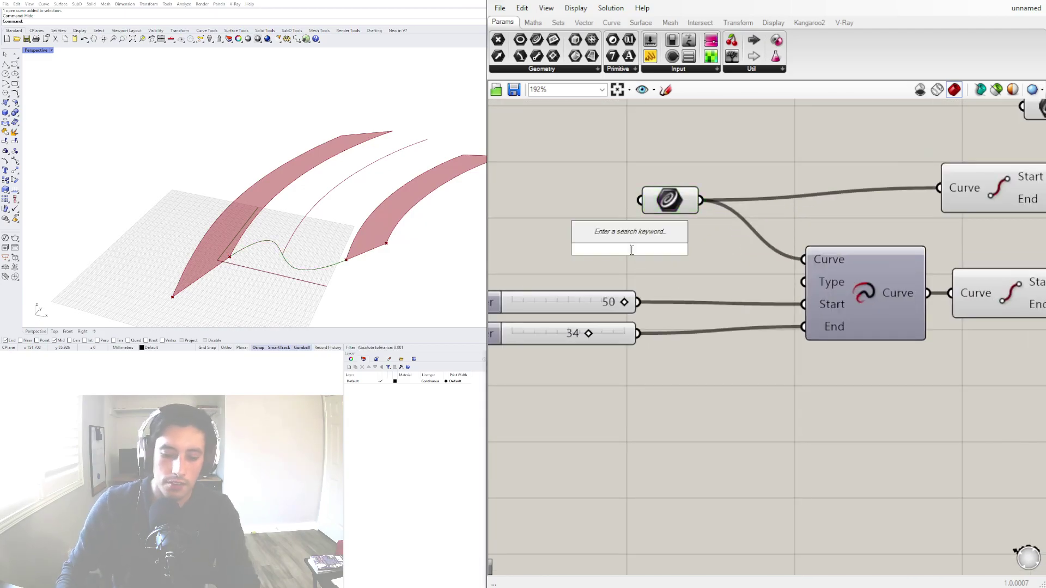
text(0<2)
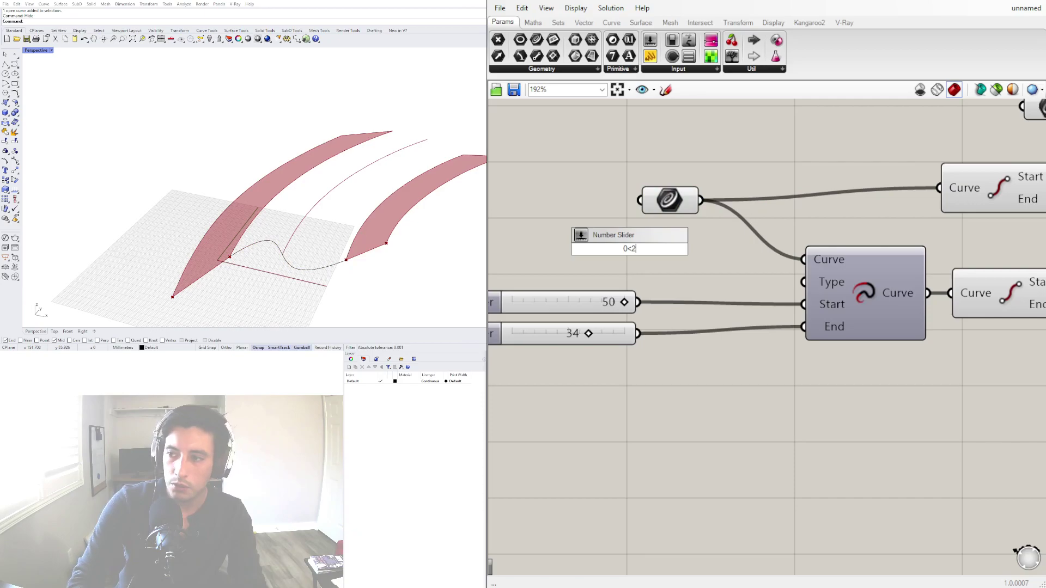
key(Return)
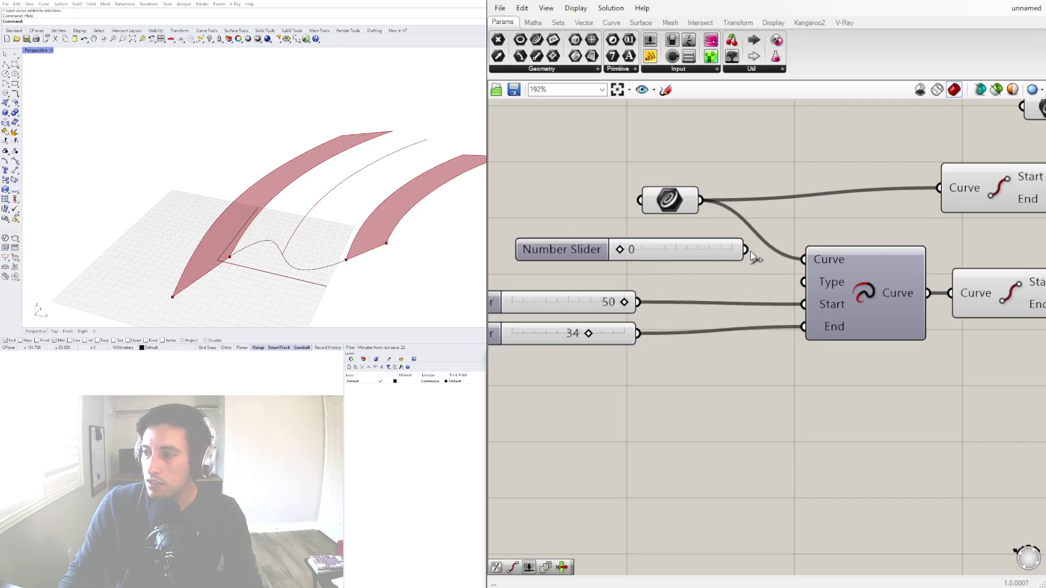
drag(746, 250, 804, 282)
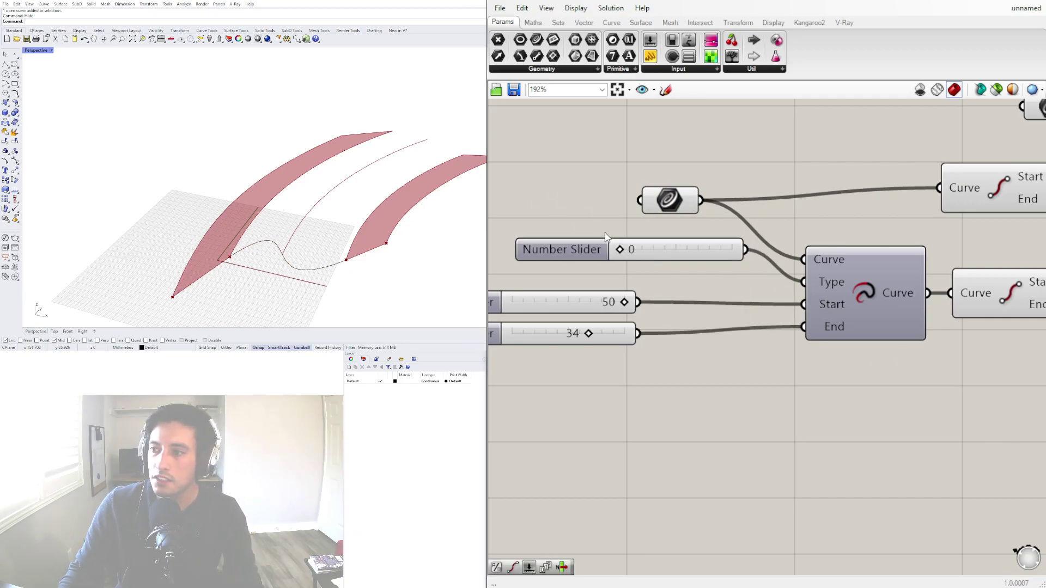
Tidy the definition by aligning the Type slider with the other sliders and moving the rail Curve parameter closer to the Sweep1 components
drag(636, 253, 542, 261)
scroll(804, 236, down, 6)
drag(830, 248, 760, 236)
scroll(803, 192, up, 3)
click(578, 245)
right_drag(526, 243, 662, 222)
drag(675, 199, 783, 212)
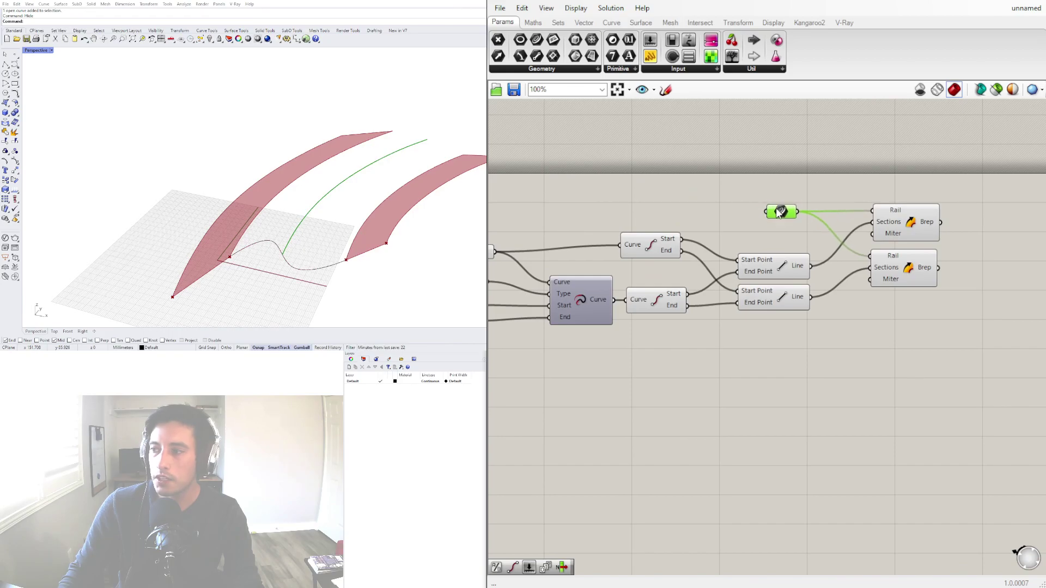
click(715, 195)
scroll(178, 190, down, 3)
Draw an S-shaped interpolated curve through four points on the ground plane near the origin in Rhino
right_drag(177, 190, 159, 161)
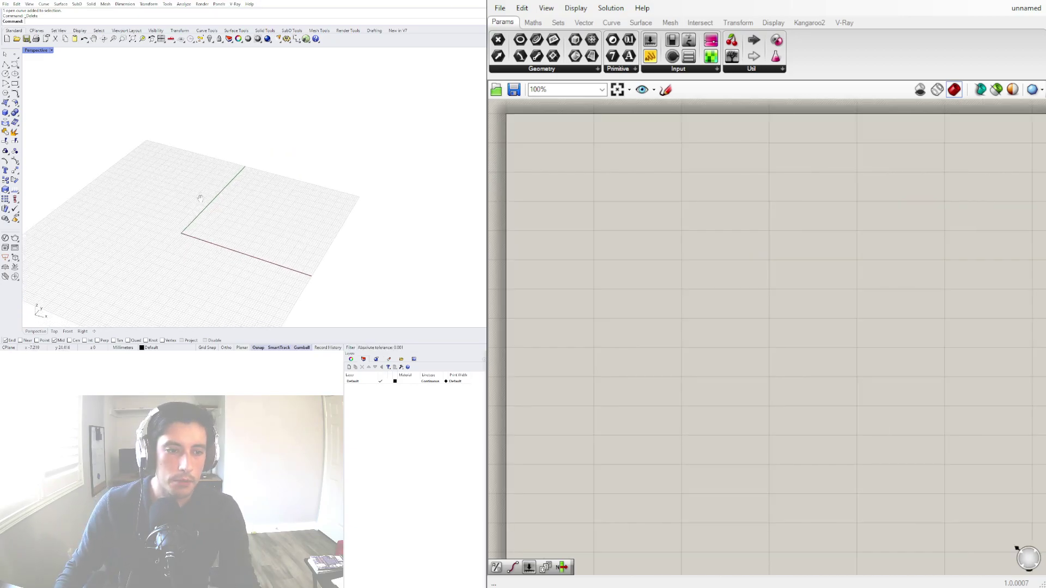
shift+right_drag(204, 190, 204, 162)
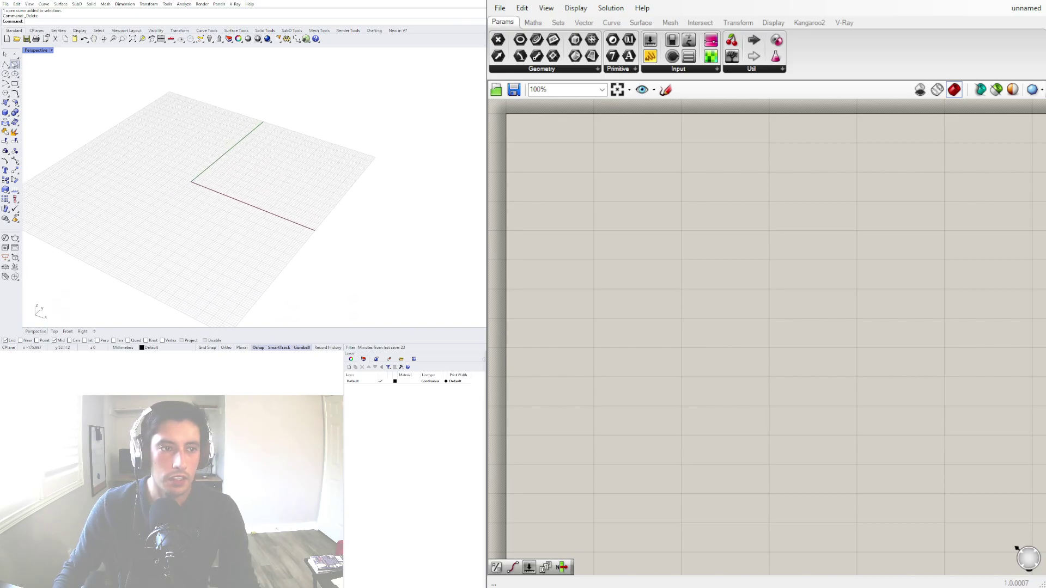
click(15, 64)
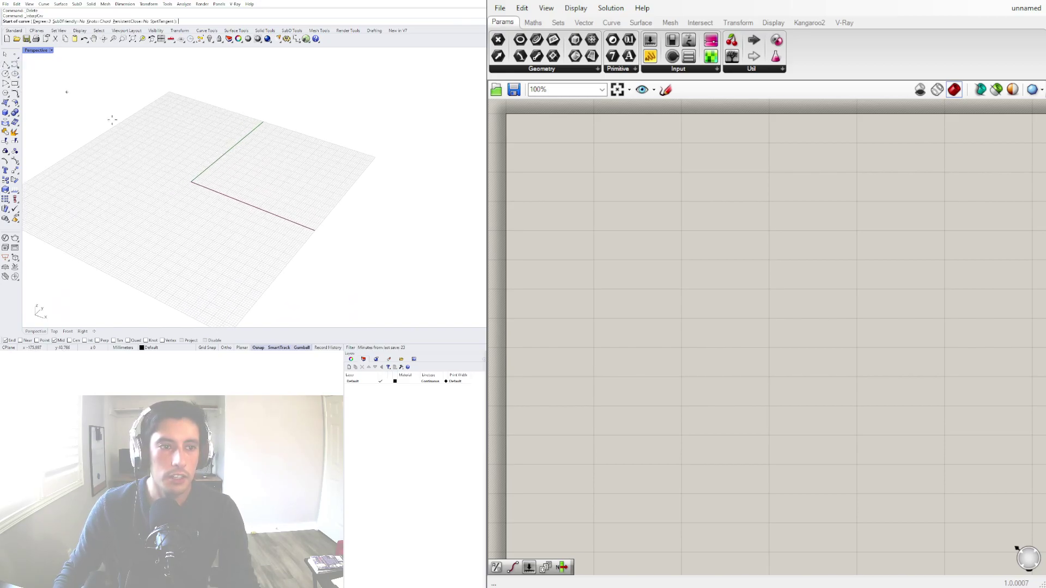
click(224, 191)
click(228, 164)
click(288, 141)
click(293, 107)
key(Return)
click(264, 150)
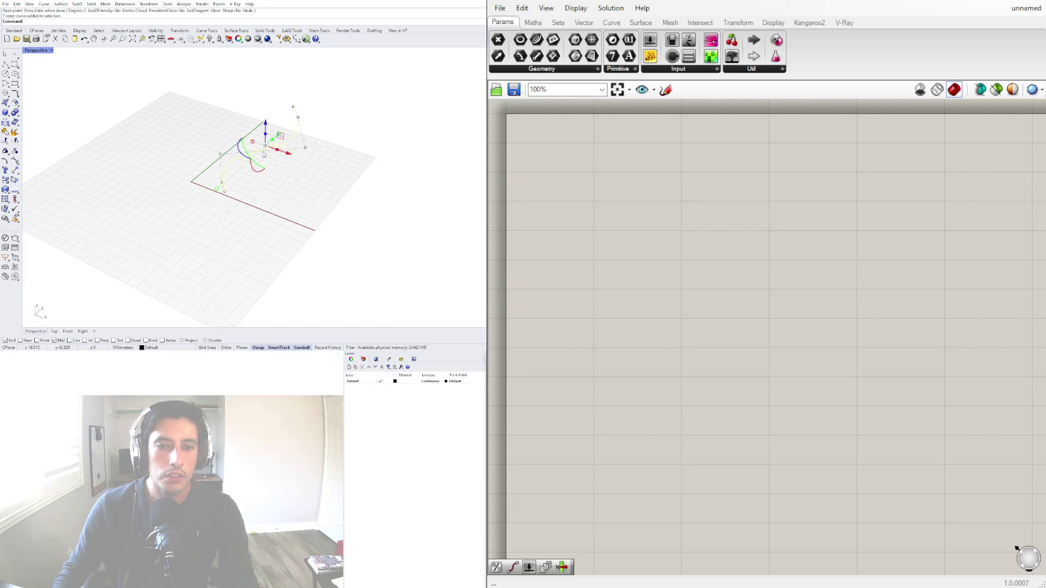
Rotate the S-shaped curve upright with the gumball
mouse_move(253, 166)
right_down()
mouse_move(273, 157)
mouse_move(252, 158)
right_up()
click(251, 155)
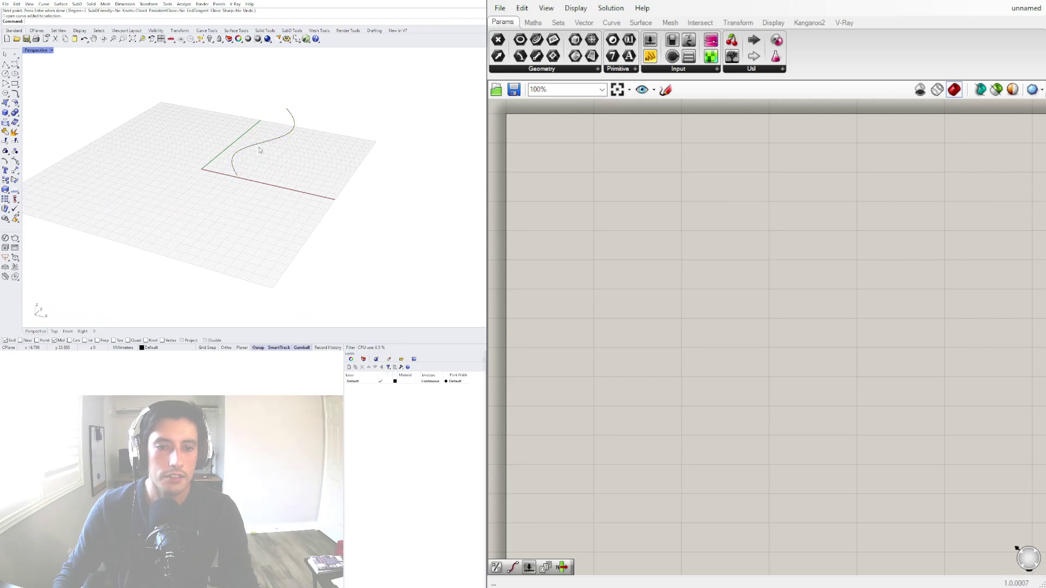
click(259, 145)
right_drag(257, 151, 234, 154)
drag(241, 139, 253, 110)
click(233, 185)
Extrude the upright curve along the X axis into a wavy surface and set the Perspective viewport to Shaded display
right_drag(232, 186, 263, 170)
click(275, 141)
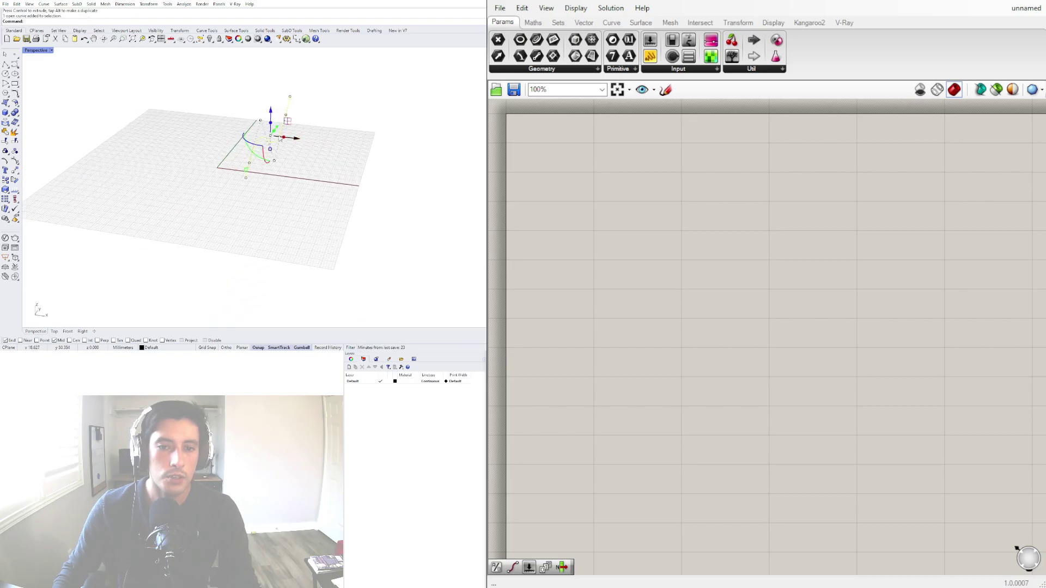
drag(283, 140, 376, 155)
right_drag(416, 194, 286, 194)
click(39, 52)
click(49, 83)
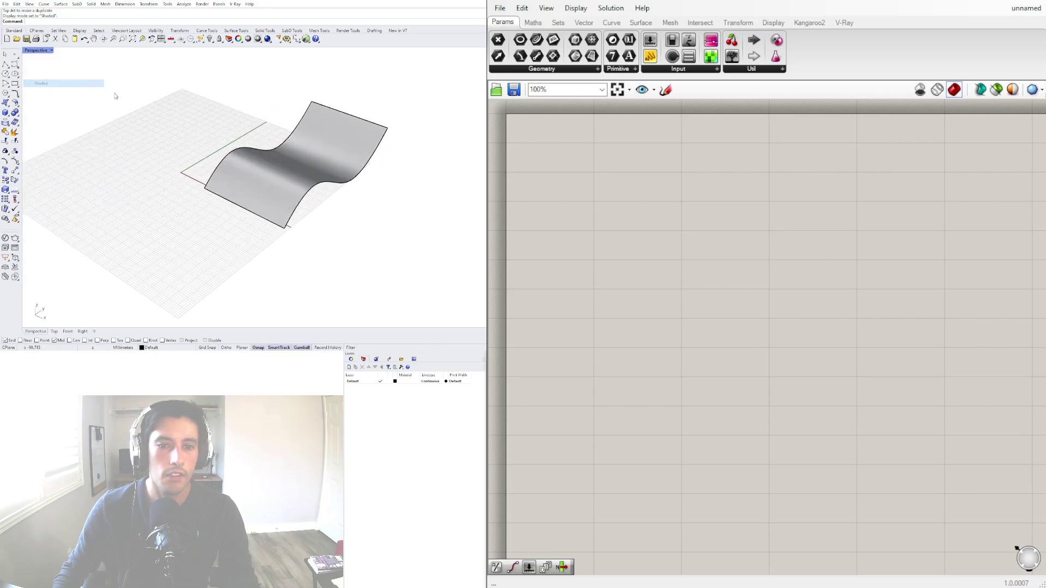
Select the wavy surface in the Rhino Perspective viewport
scroll(243, 189, down, 2)
click(275, 185)
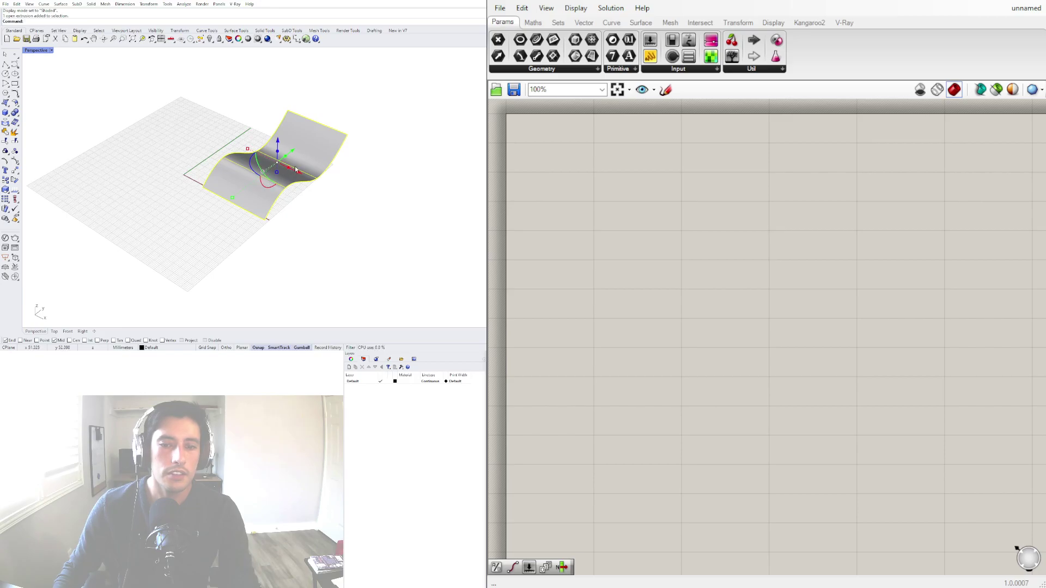
scroll(296, 169, up, 1)
double_click(715, 244)
text(G)
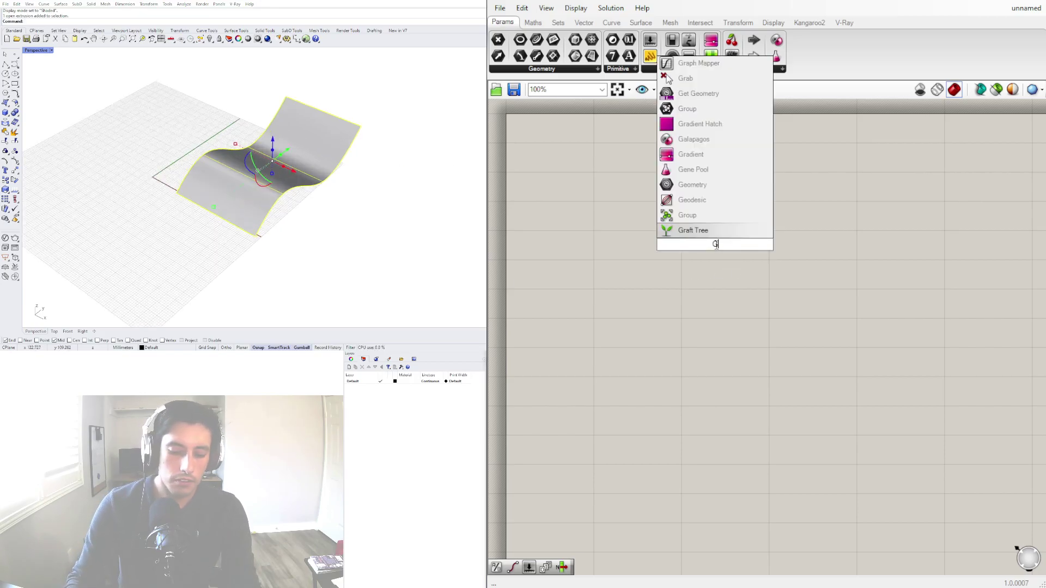
text(RASSS)
click(732, 252)
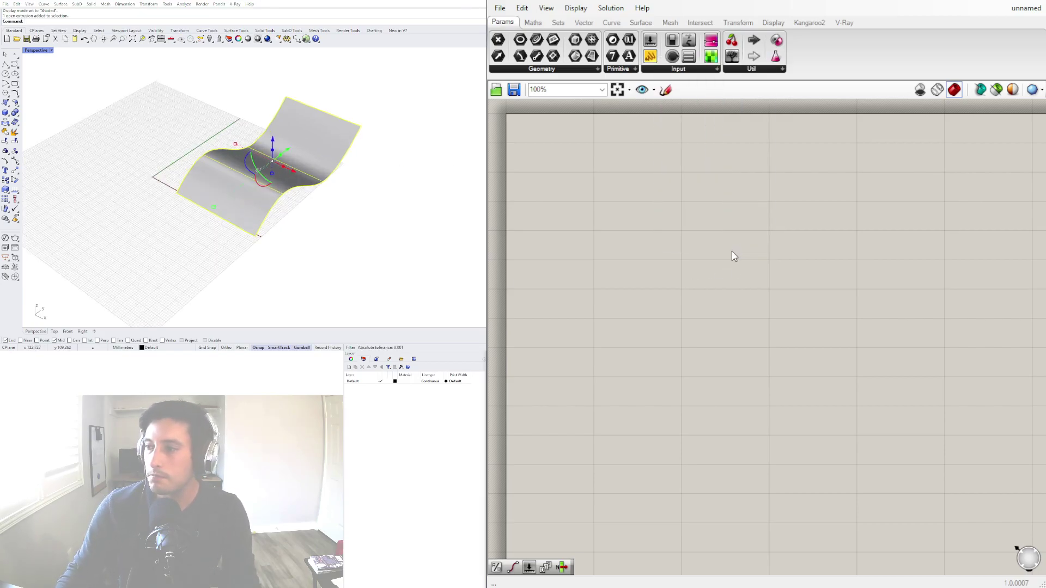
Add a Surface parameter to the empty Grasshopper canvas and set the selected wavy surface as its one surface
double_click(731, 252)
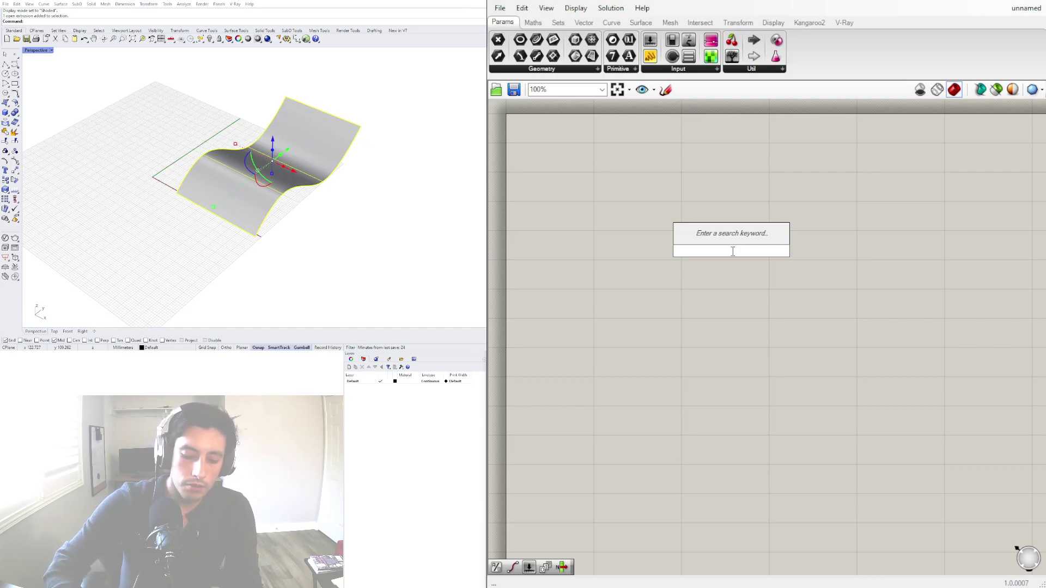
text(SUR)
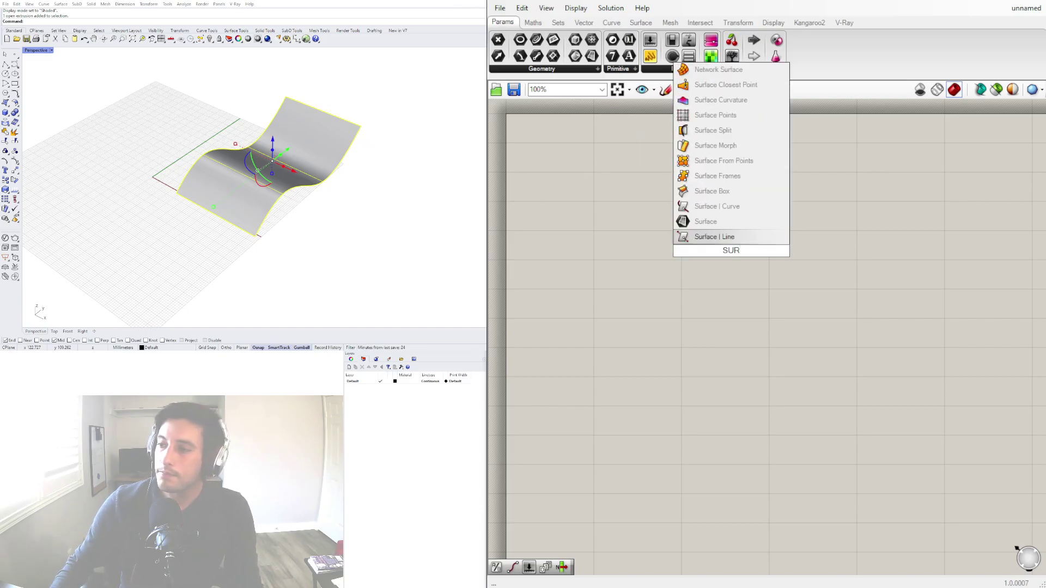
click(711, 226)
right_click(732, 253)
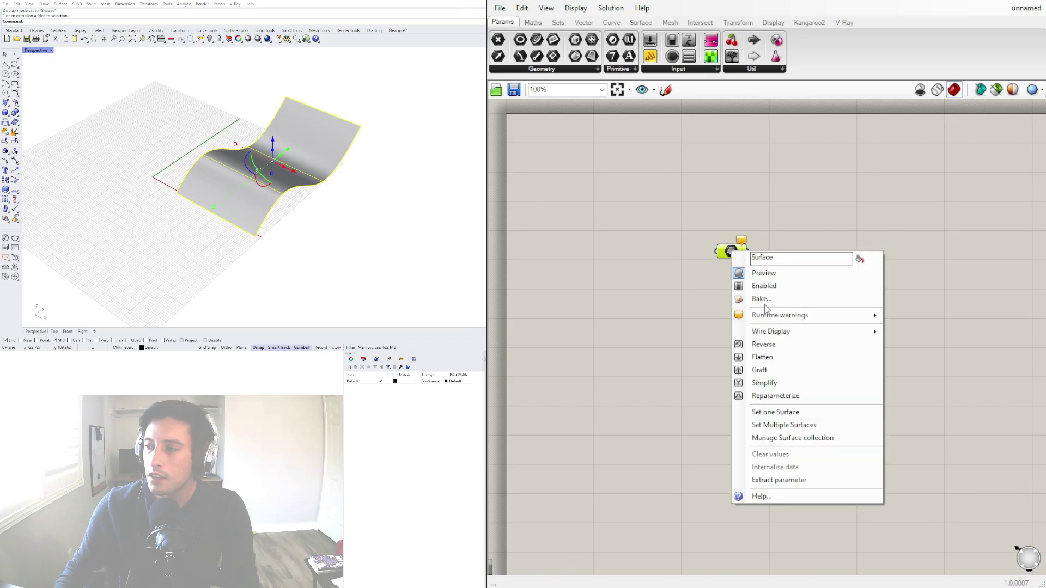
click(791, 412)
click(813, 351)
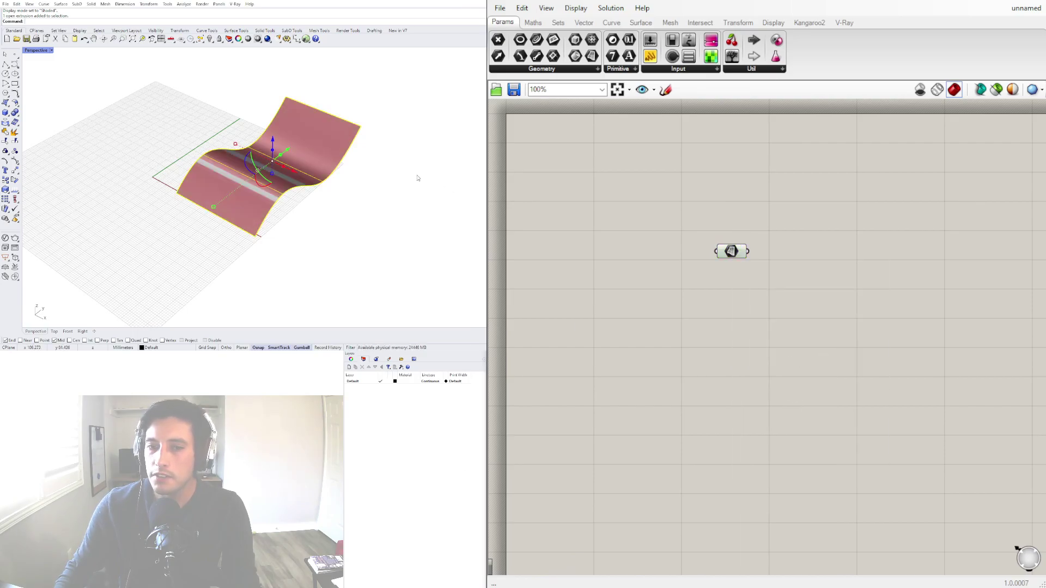
Hide the original wavy surface in Rhino so that only its Grasshopper preview is displayed
click(311, 174)
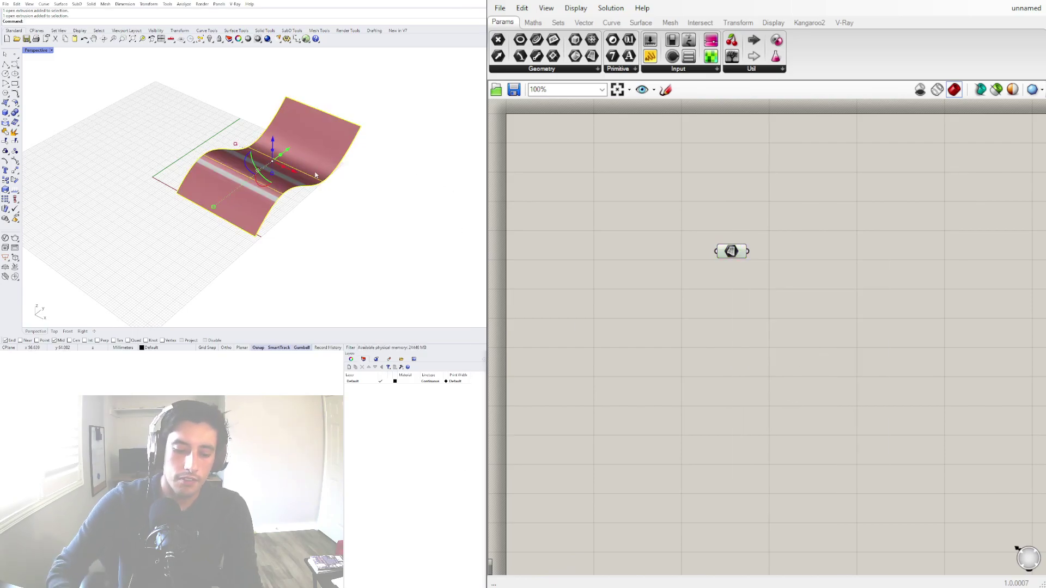
text(HiEHIDE)
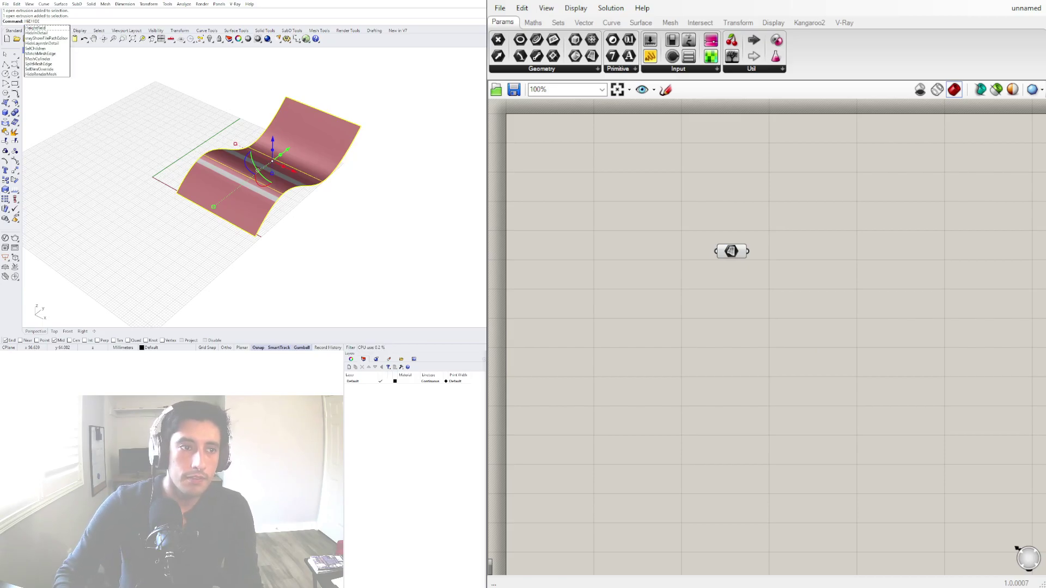
key(Escape)
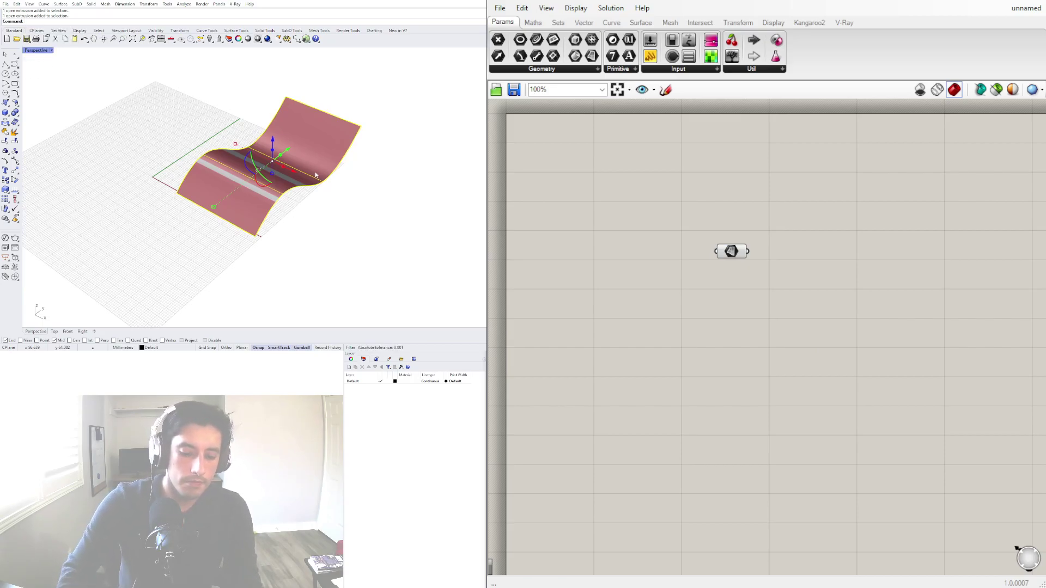
key(Return)
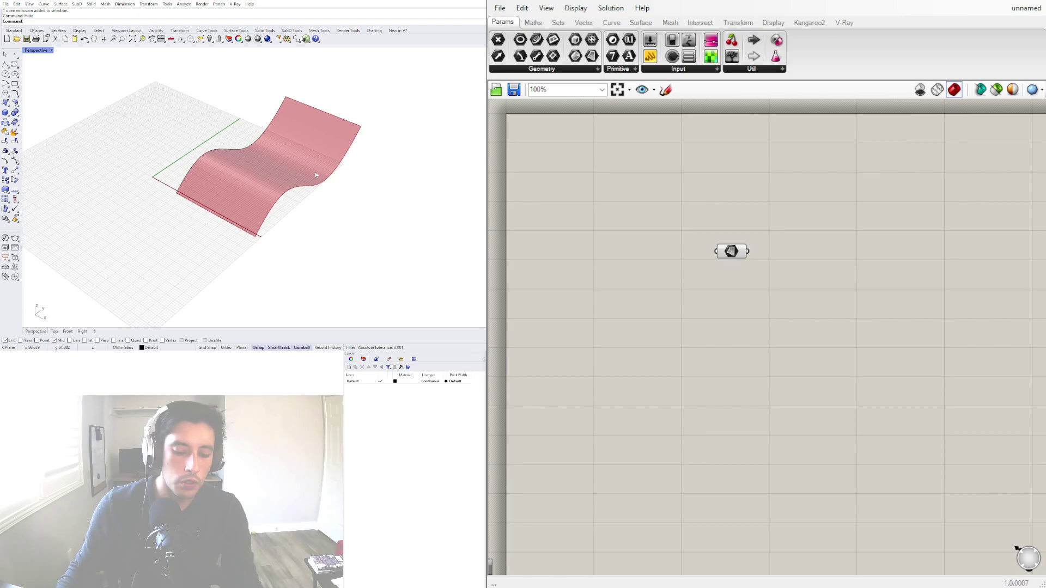
click(729, 254)
right_drag(346, 195, 286, 193)
click(897, 243)
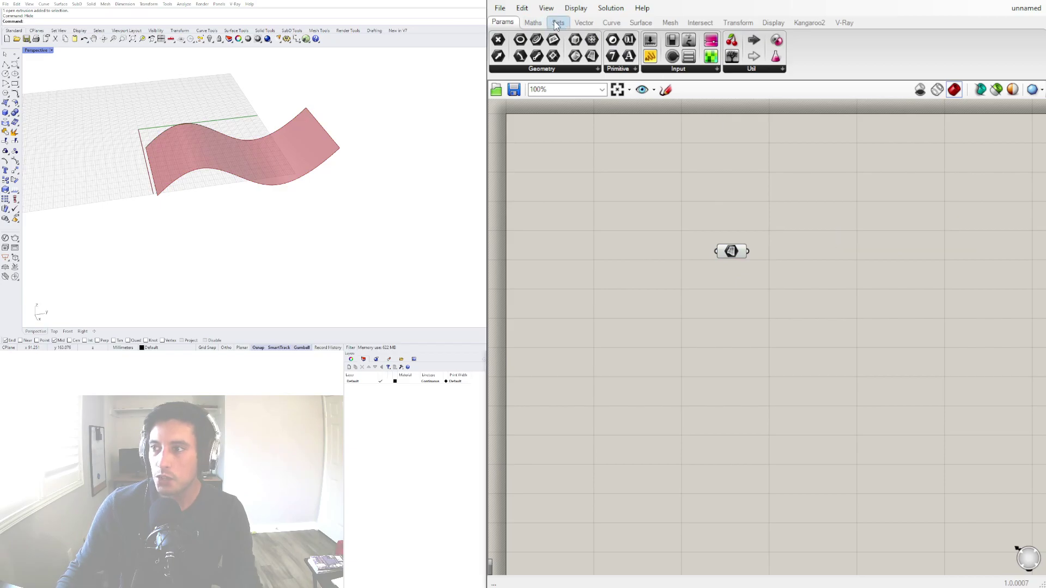
Add a Populate Geometry component and connect the Surface parameter to its Geometry input
click(571, 25)
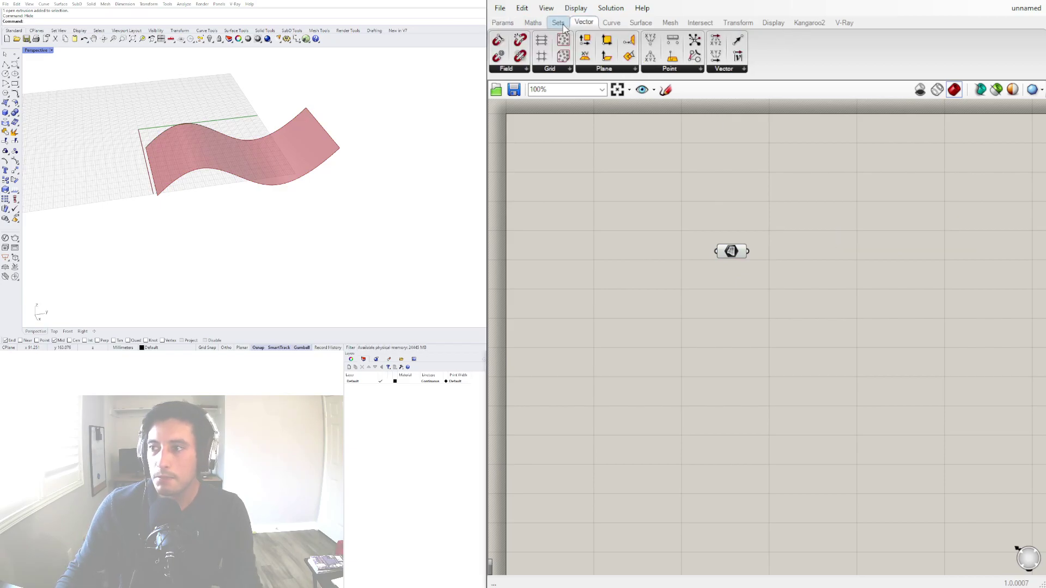
click(554, 69)
click(558, 202)
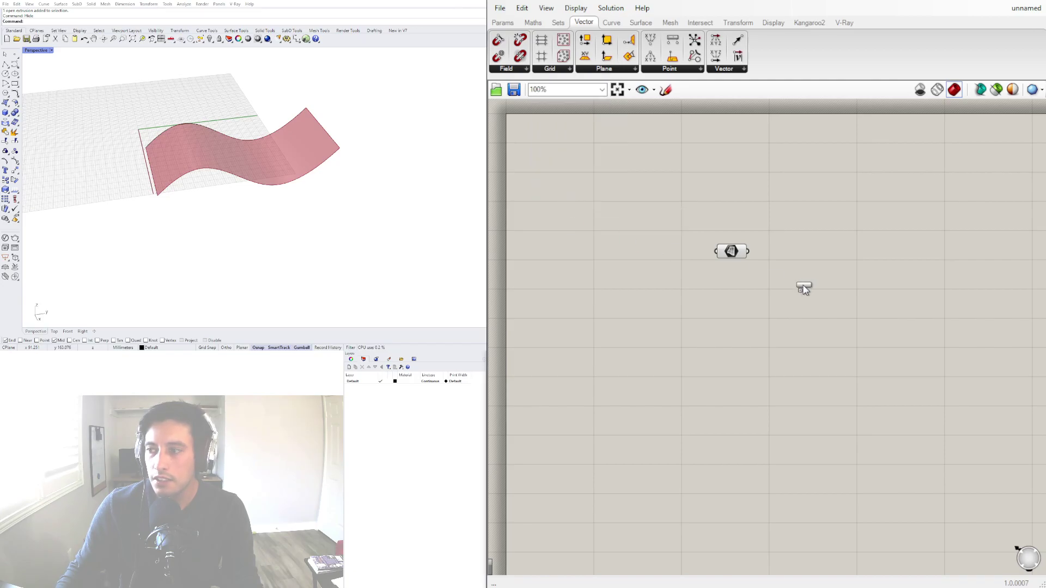
click(827, 289)
drag(748, 251, 785, 265)
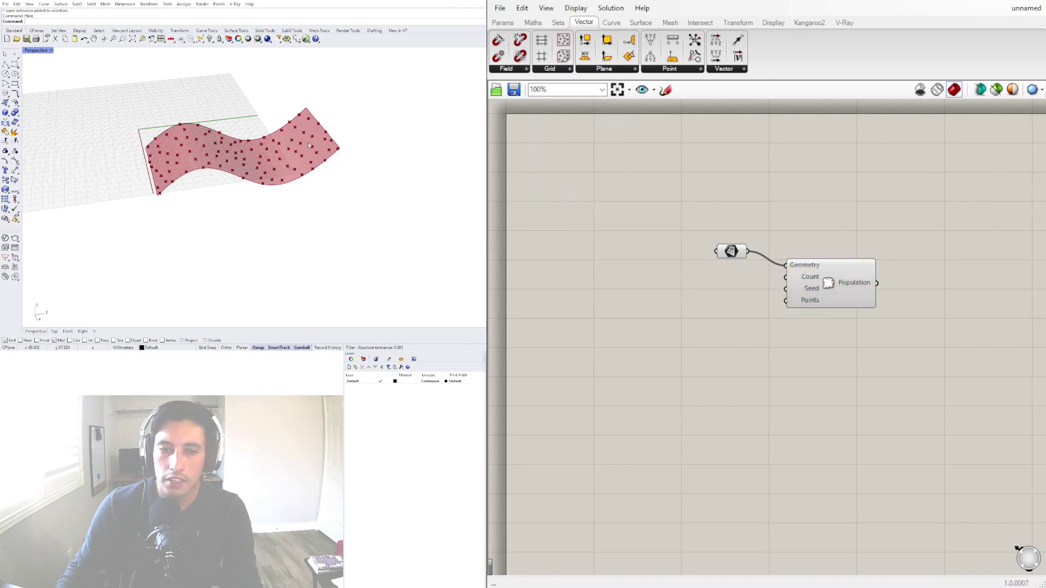
Create a number slider with the value 25 and connect it to the Count input of Populate Geometry
double_click(685, 280)
text(25)
key(Return)
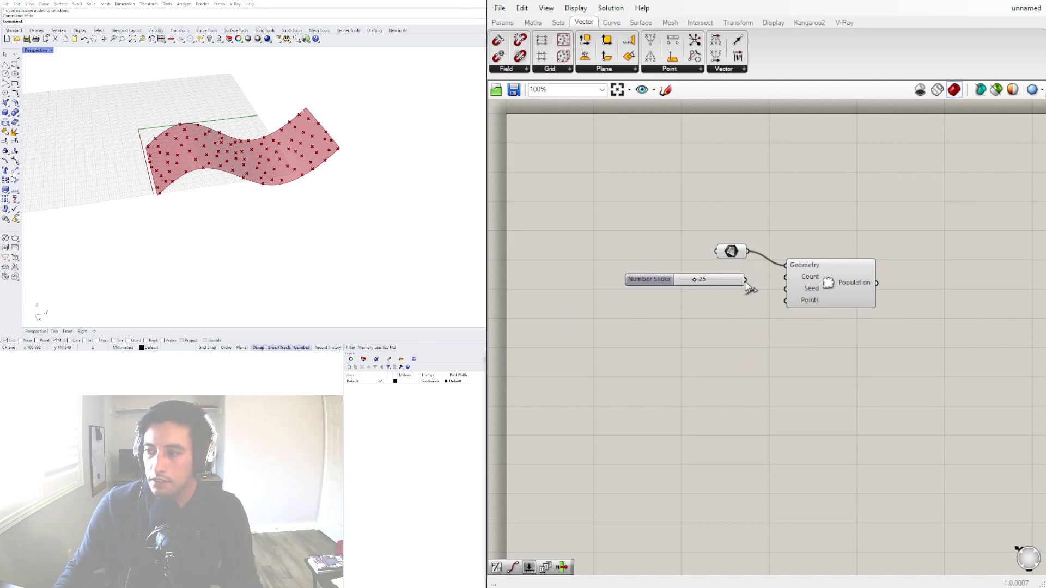
drag(746, 280, 806, 271)
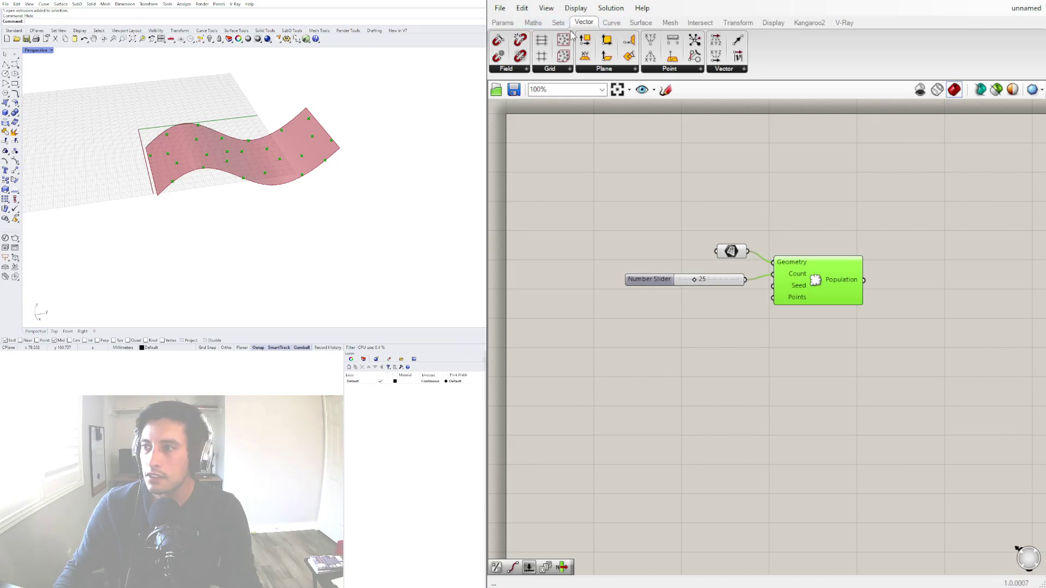
Add a Delaunay Mesh component and connect the Population output to its Points input
click(670, 22)
click(632, 68)
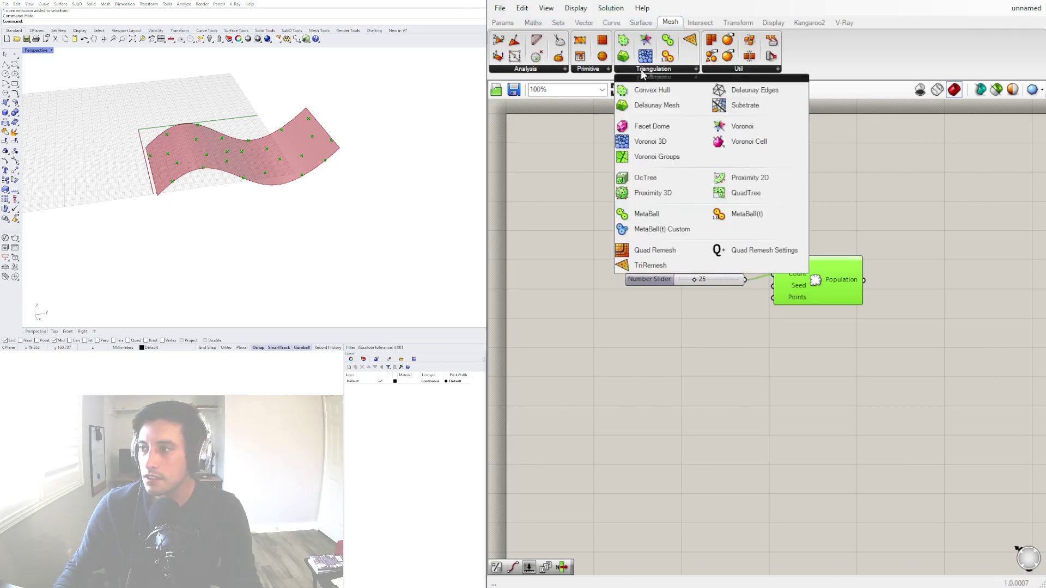
click(638, 108)
click(905, 299)
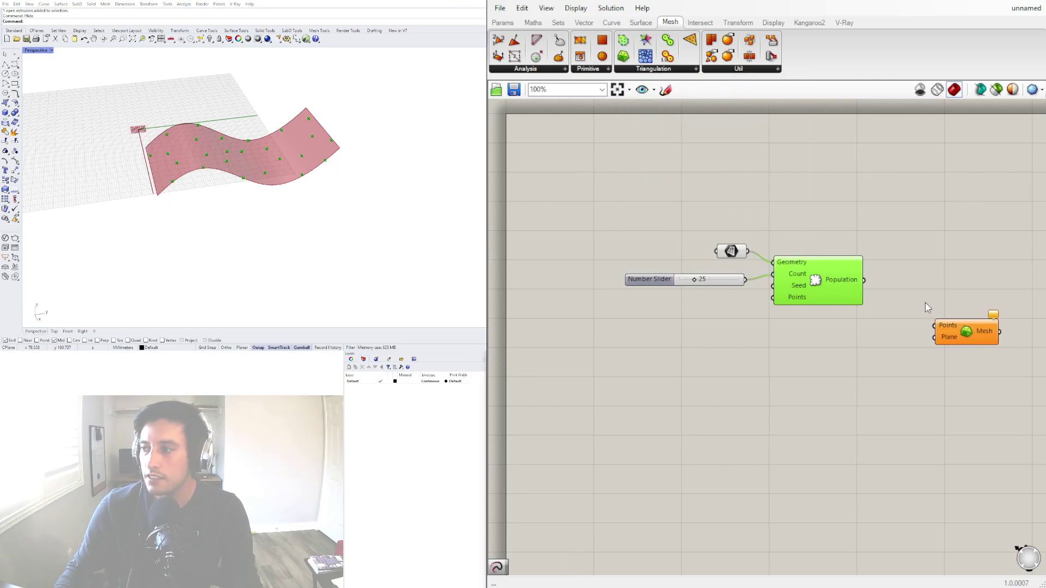
drag(864, 281, 943, 308)
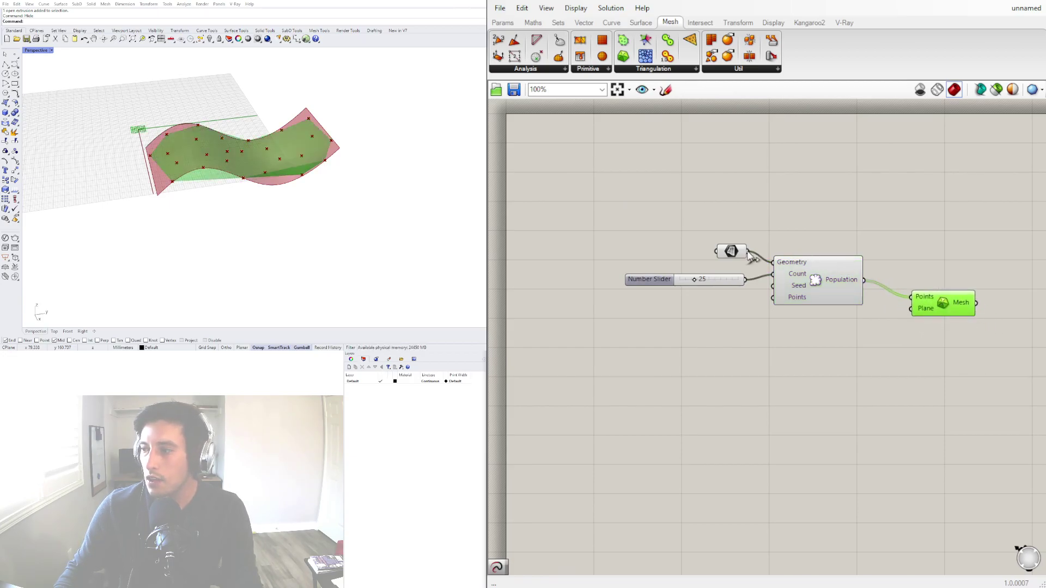
Move the Delaunay Mesh component closer to Populate Geometry and line it up so the connecting wire runs straight
mouse_move(748, 251)
mouse_down()
mouse_move(920, 316)
mouse_move(911, 309)
mouse_move(945, 246)
mouse_move(749, 251)
mouse_up()
drag(920, 250, 902, 306)
click(913, 351)
right_drag(848, 293, 763, 252)
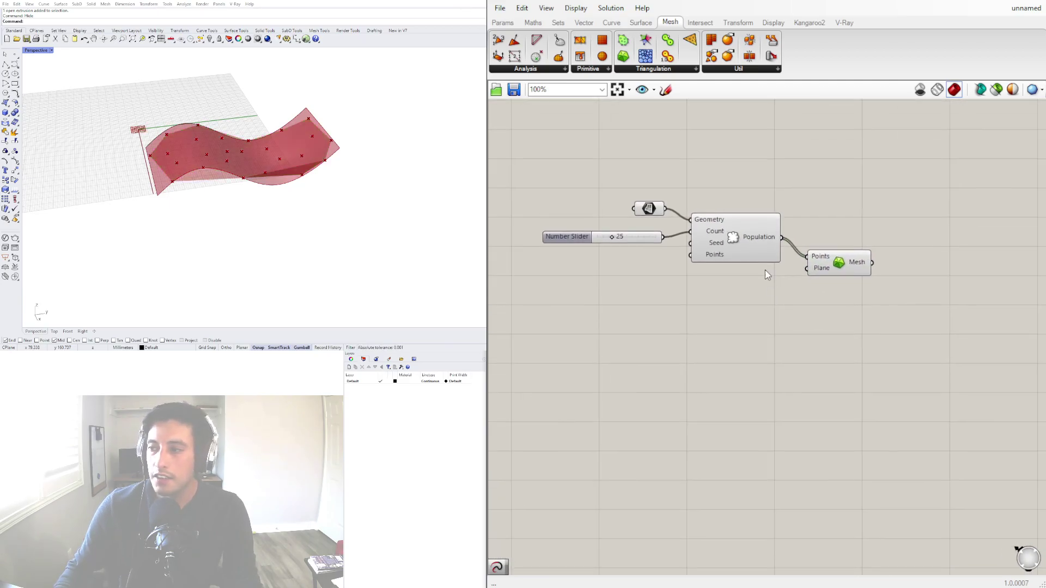
scroll(708, 235, up, 4)
right_drag(248, 98, 323, 150)
right_drag(884, 252, 708, 180)
click(727, 166)
drag(725, 165, 722, 179)
Add a Mesh Edges component beside Delaunay Mesh and feed it the Mesh output
double_click(827, 175)
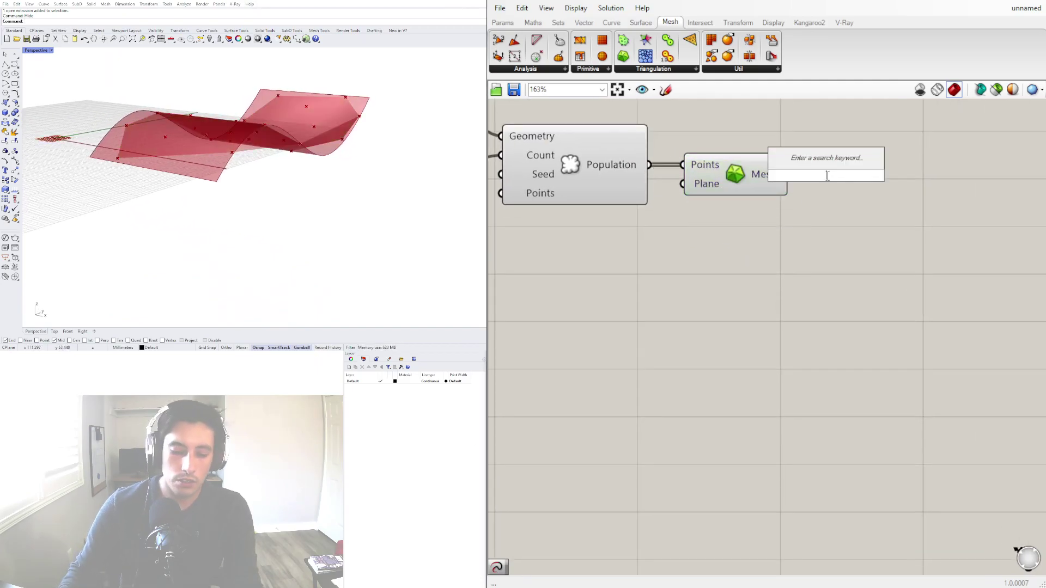
text(5D)
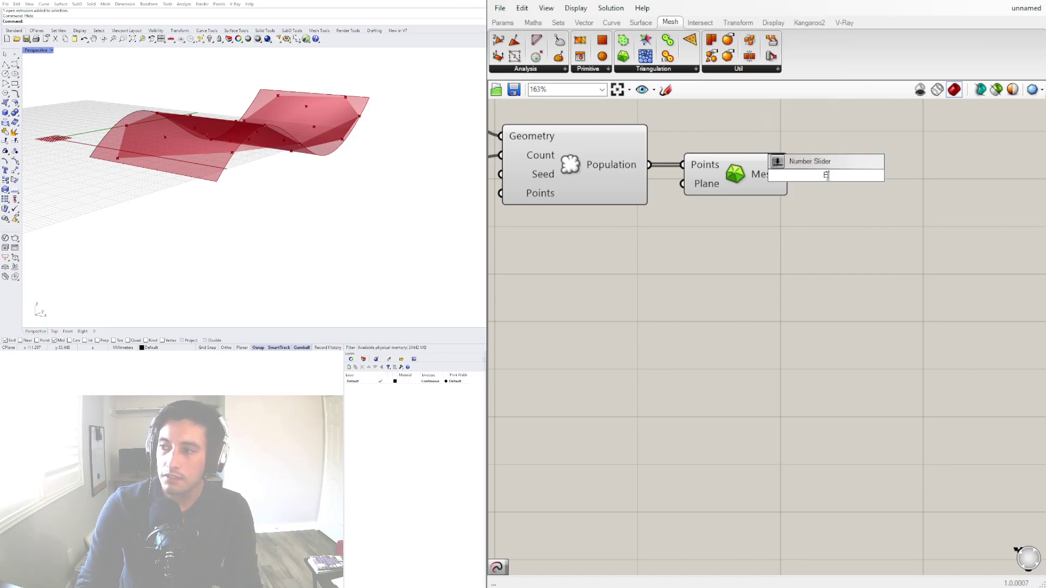
text(GE)
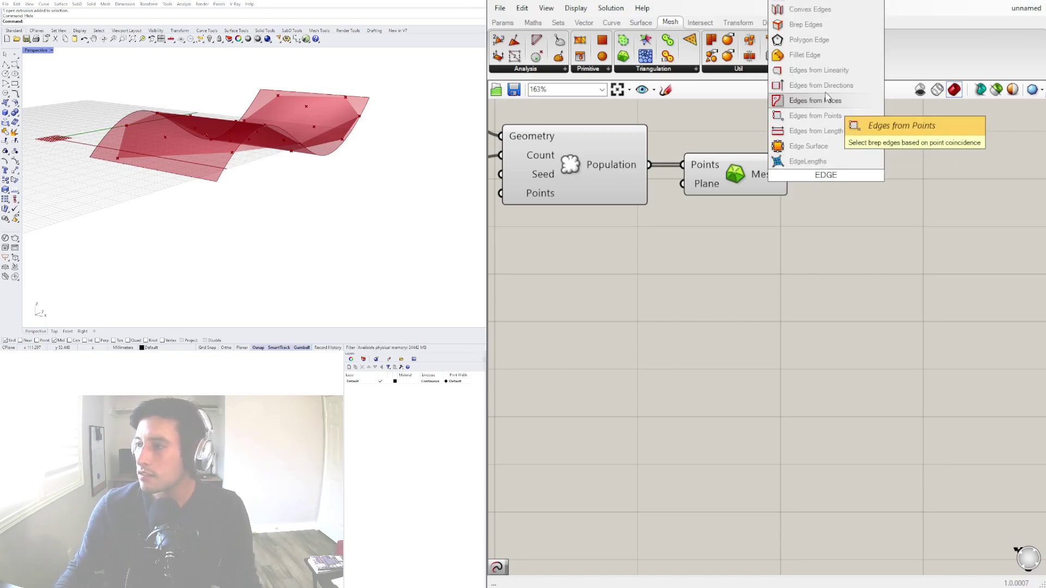
scroll(788, 10, up, 1)
click(788, 9)
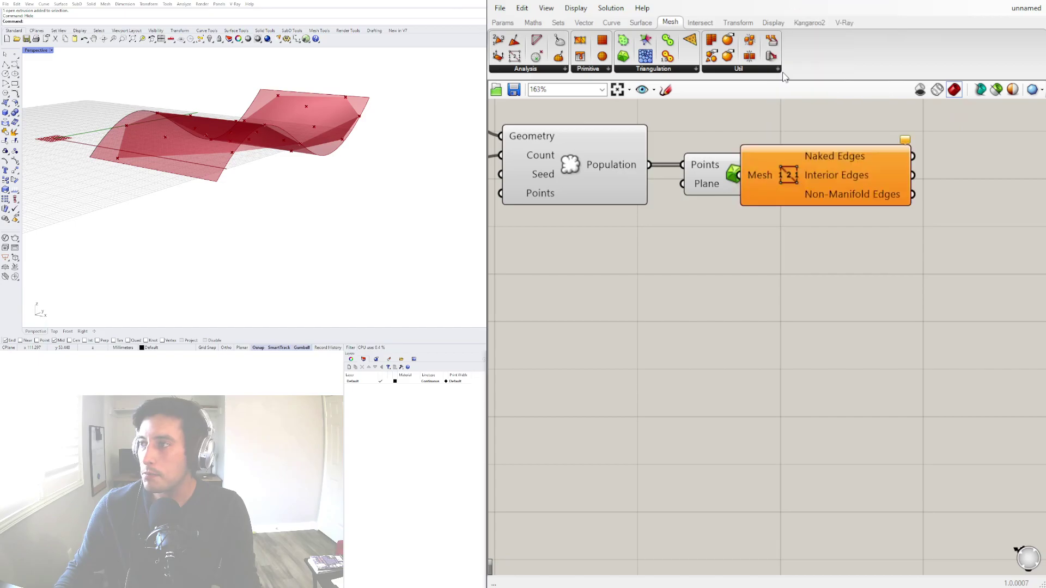
drag(806, 177, 807, 176)
drag(852, 183, 883, 183)
click(819, 259)
Turn off the preview of the Surface parameter, Populate Geometry and Delaunay Mesh so only the mesh edges display
scroll(786, 256, down, 4)
right_drag(747, 281, 866, 275)
drag(897, 289, 722, 171)
middle_click(747, 170)
click(786, 132)
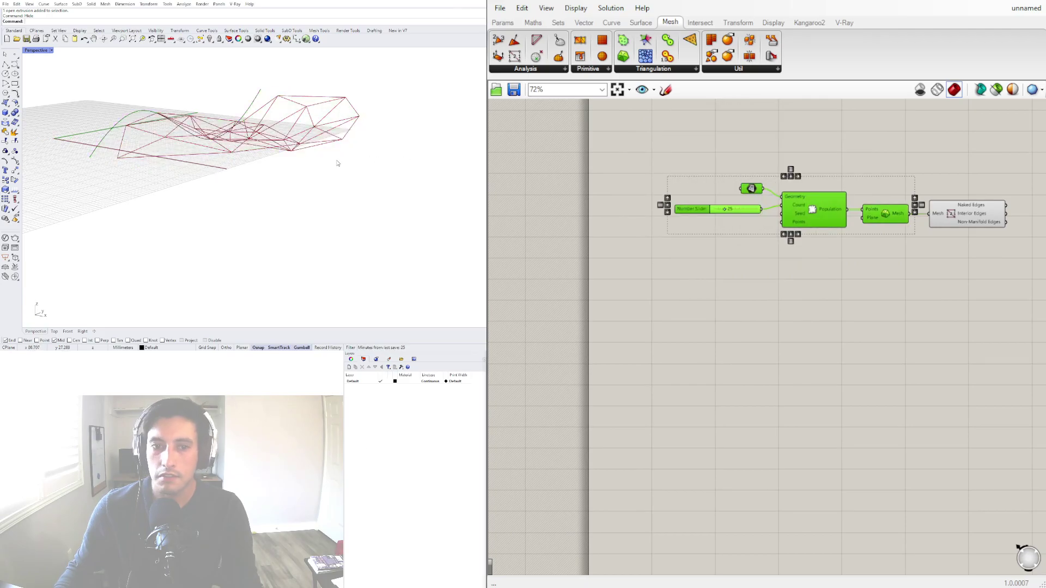
Examine the triangulated edge network and its meeting points in the Rhino viewport, highlighting it through the Mesh Edges component
right_drag(338, 163, 304, 123)
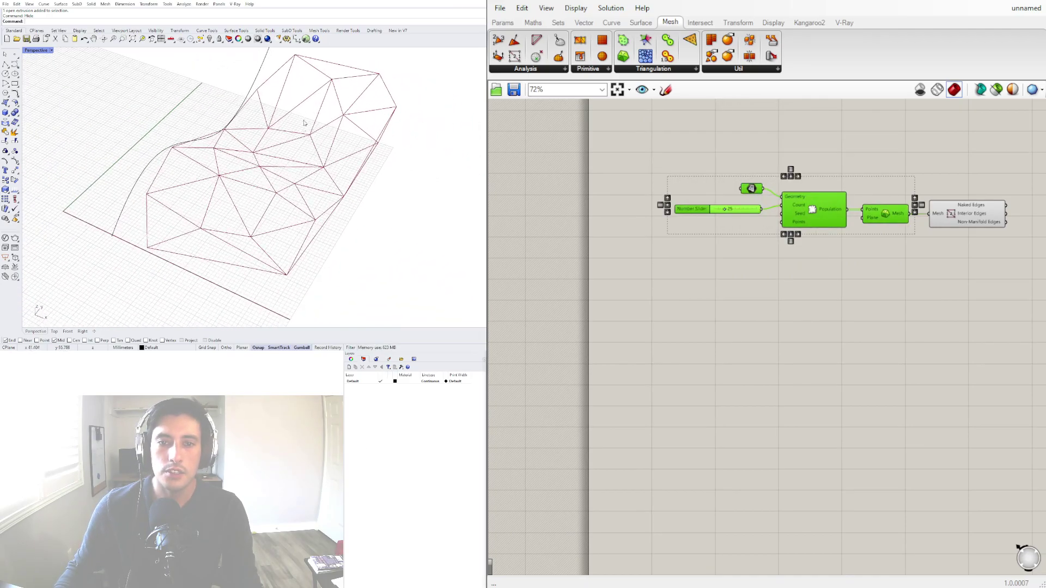
click(888, 170)
scroll(901, 240, up, 3)
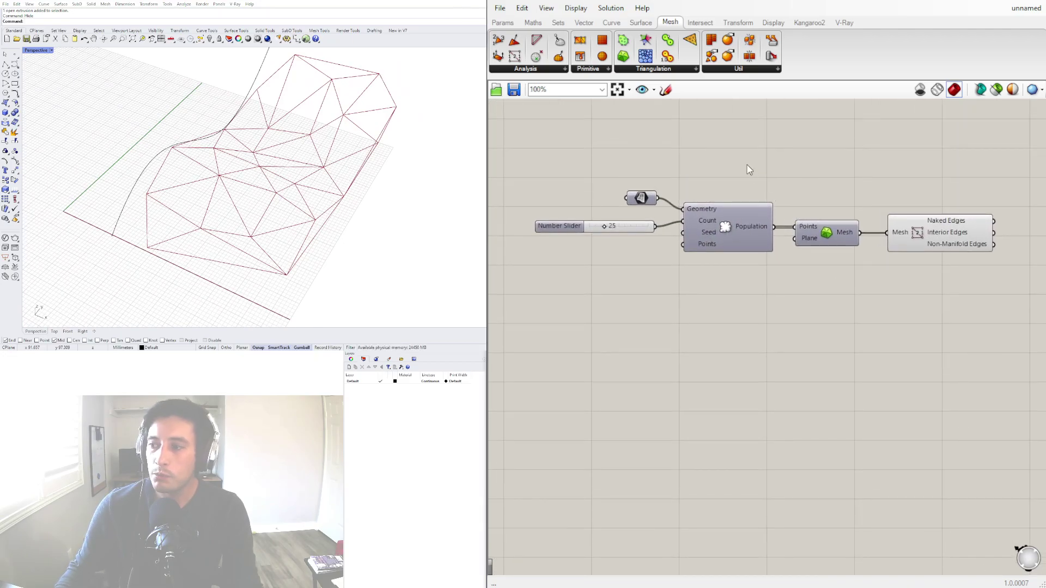
right_drag(272, 164, 162, 133)
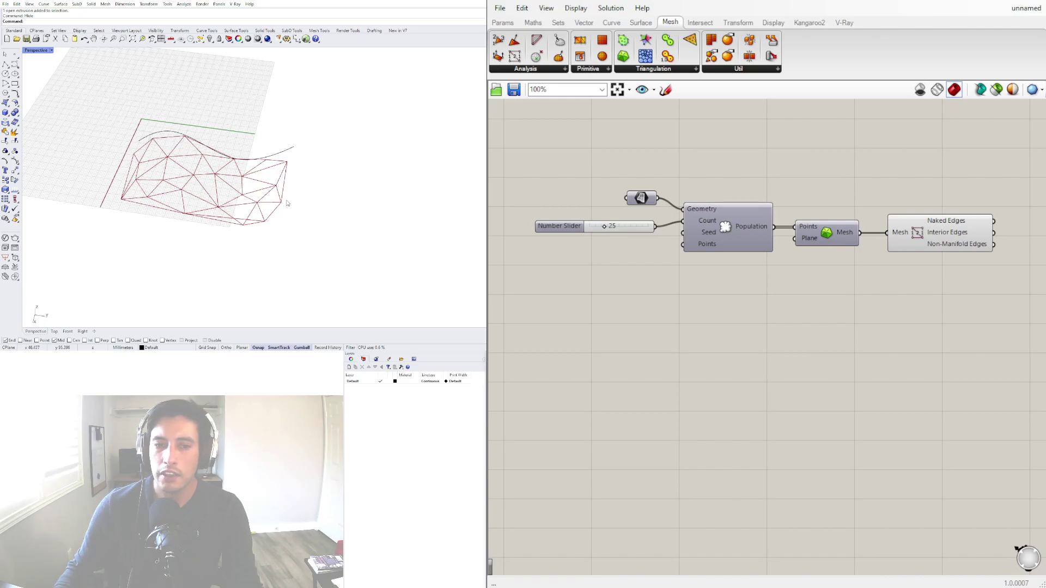
right_drag(287, 203, 272, 183)
scroll(267, 166, up, 5)
text(S)
right_drag(319, 154, 284, 164)
text(S)
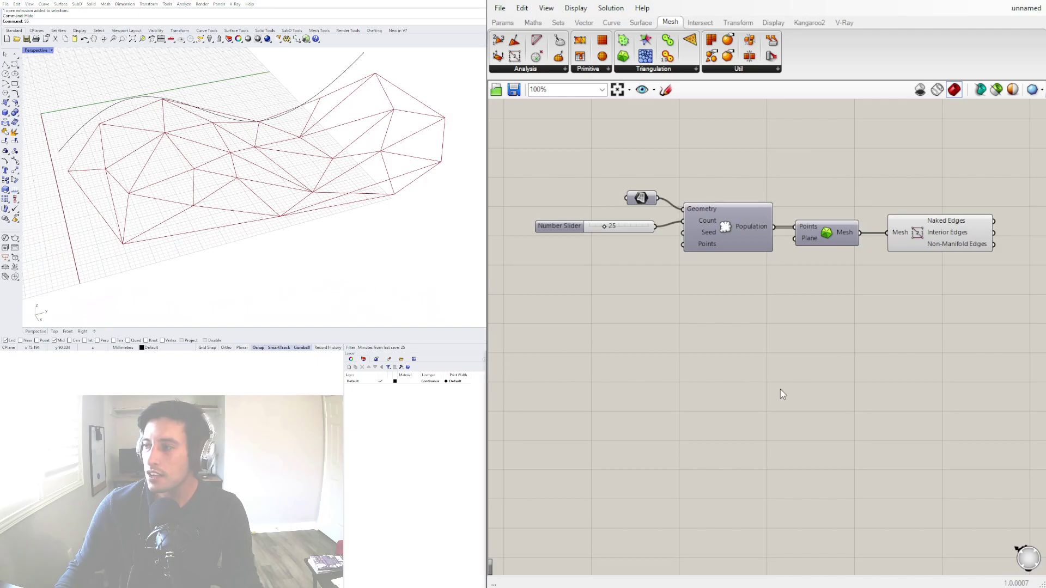
drag(929, 243, 931, 232)
right_drag(280, 147, 258, 148)
scroll(221, 178, up, 9)
scroll(221, 178, down, 7)
scroll(150, 201, up, 4)
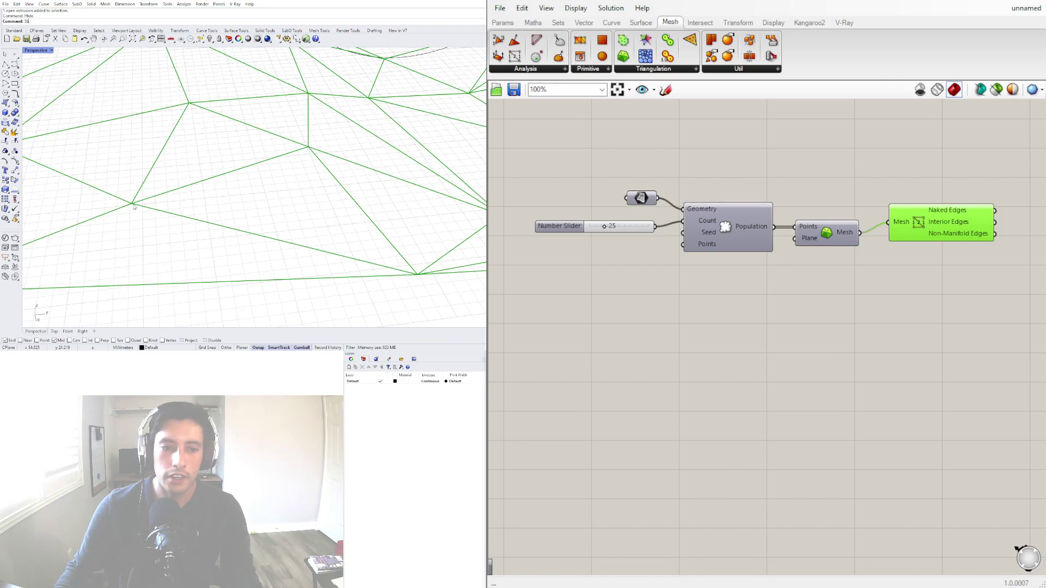
click(937, 382)
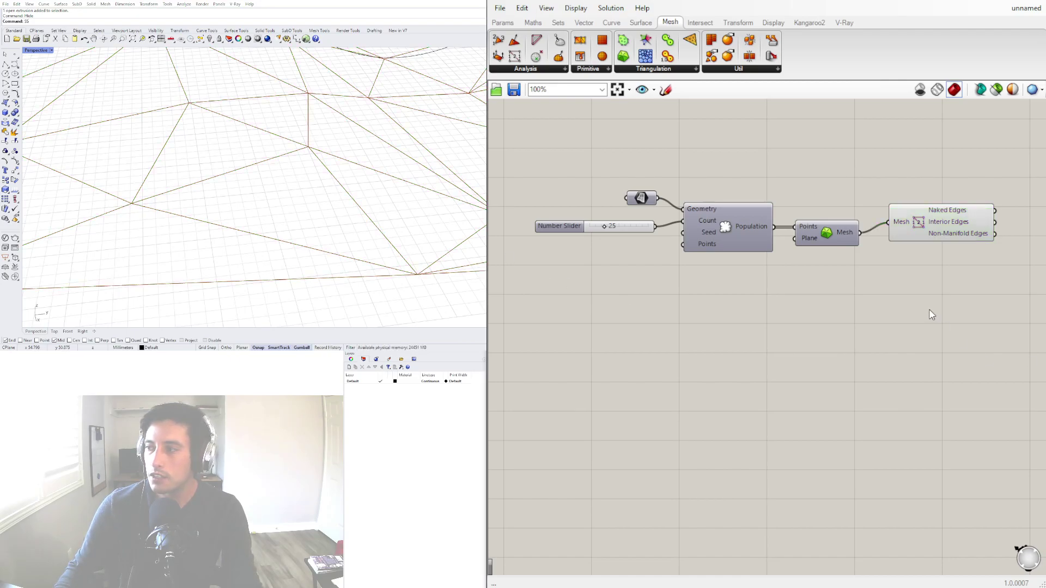
Add a Curve parameter after Mesh Edges, collecting the Naked Edges and Interior Edges outputs as one flattened list
right_drag(948, 284, 594, 276)
scroll(730, 264, down, 2)
double_click(731, 259)
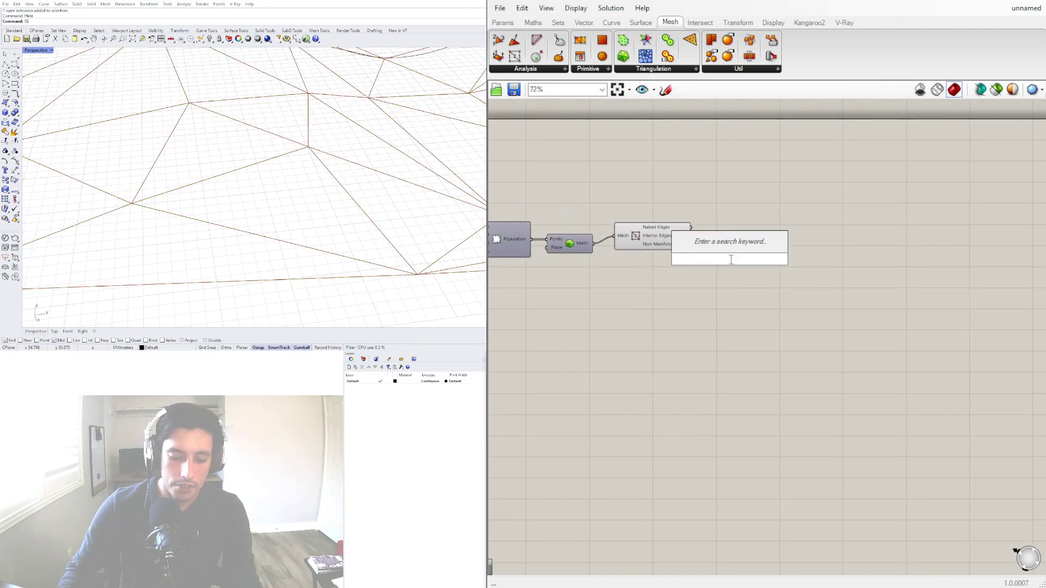
text(cUR)
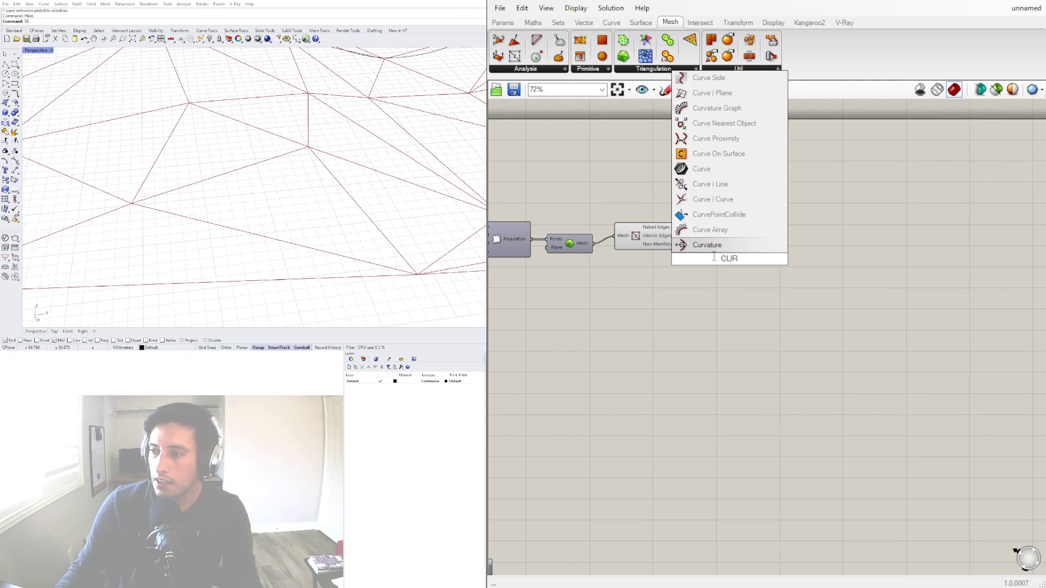
click(707, 172)
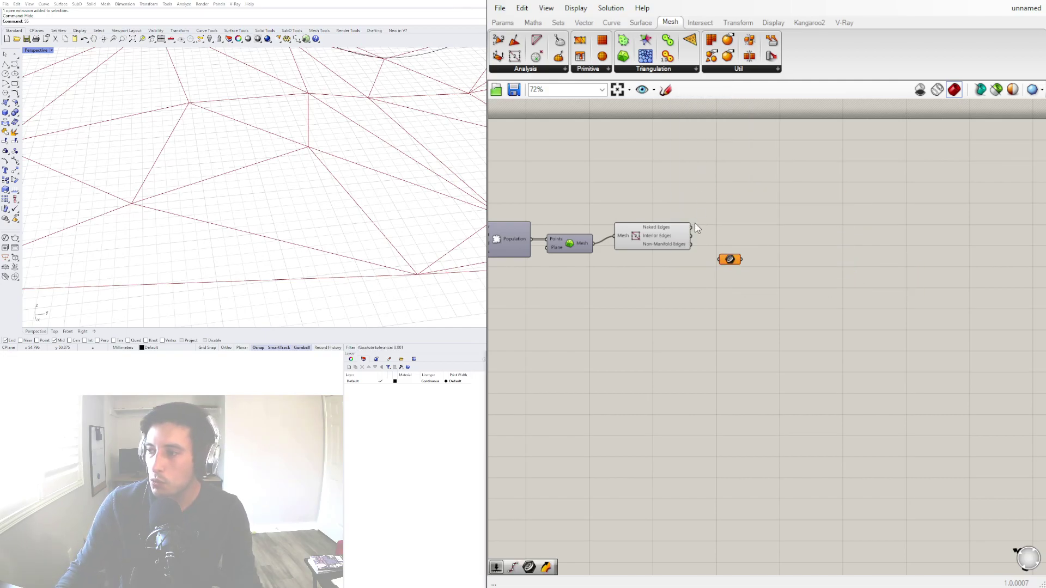
drag(691, 227, 719, 233)
right_click(719, 233)
click(752, 334)
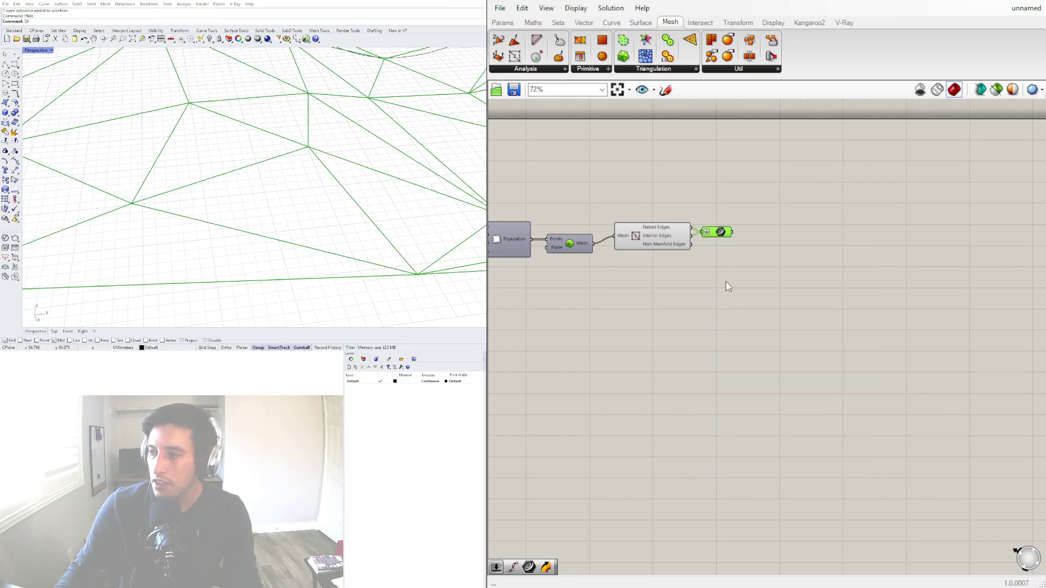
Move the flattened Curve parameter slightly away from Mesh Edges and turn off the Mesh Edges preview
drag(715, 234, 735, 234)
click(725, 241)
click(638, 234)
right_click(636, 234)
click(678, 257)
click(731, 232)
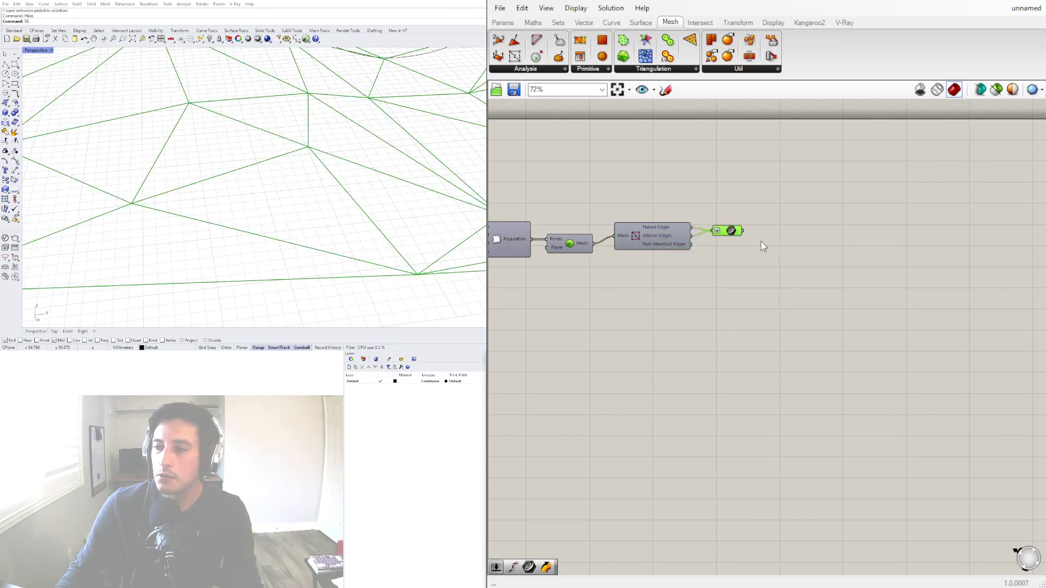
Add an Extend Curve component beyond the Curve parameter and a number slider with the value 2.5 below it
double_click(811, 240)
text(EXTEND)
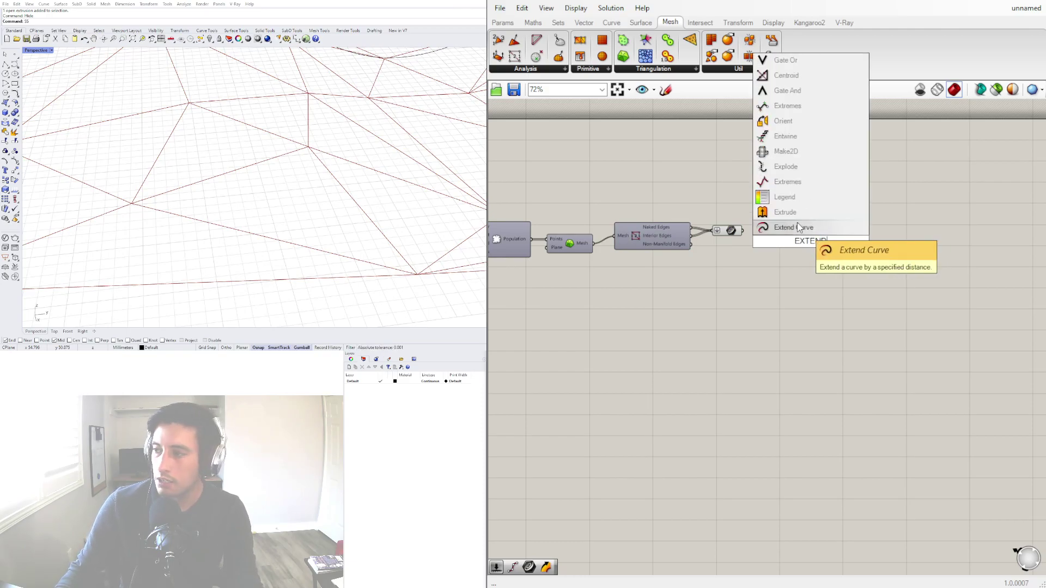
click(779, 227)
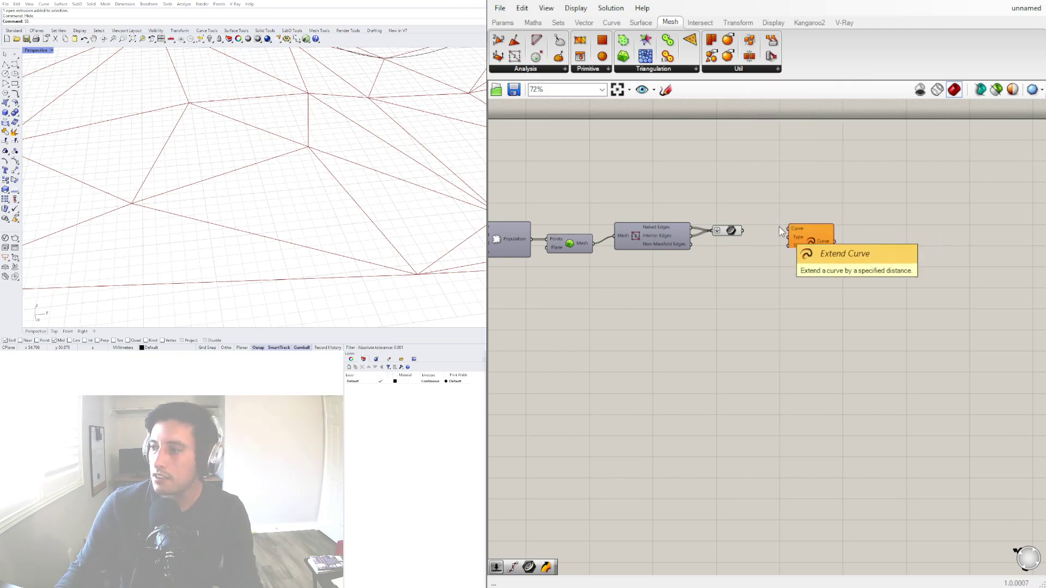
double_click(705, 283)
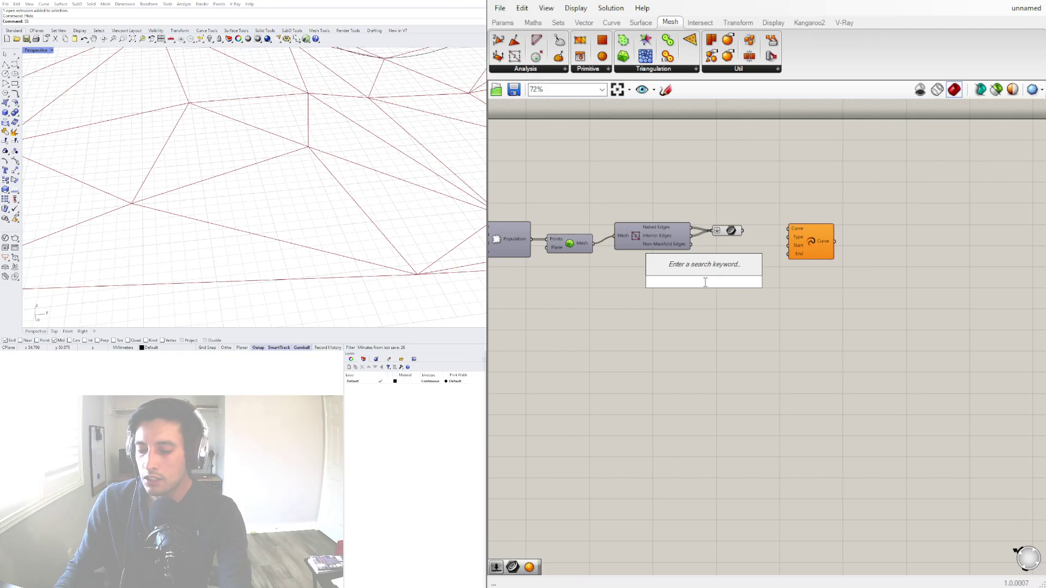
text(2.5)
key(Return)
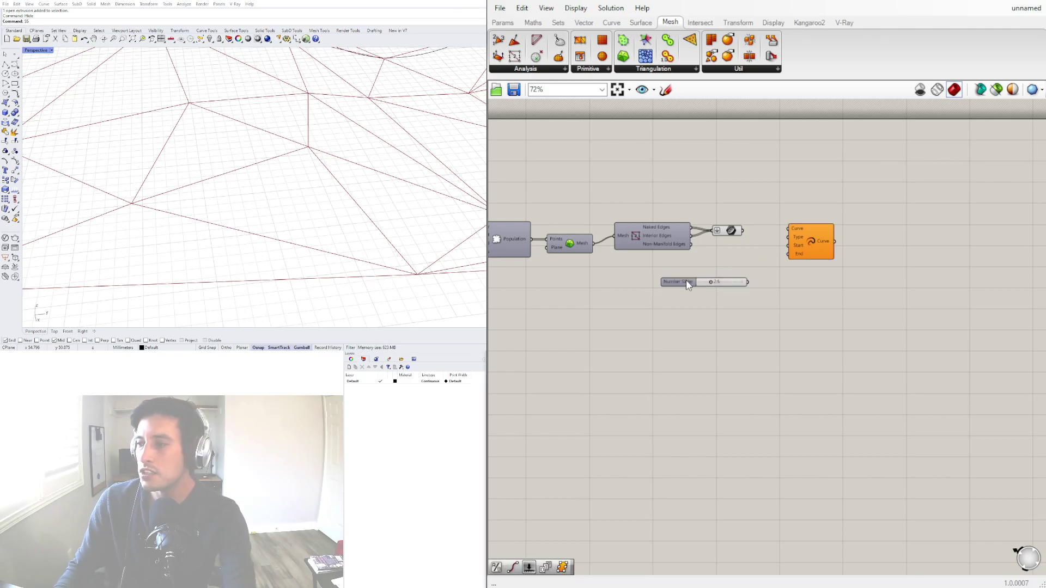
click(685, 280)
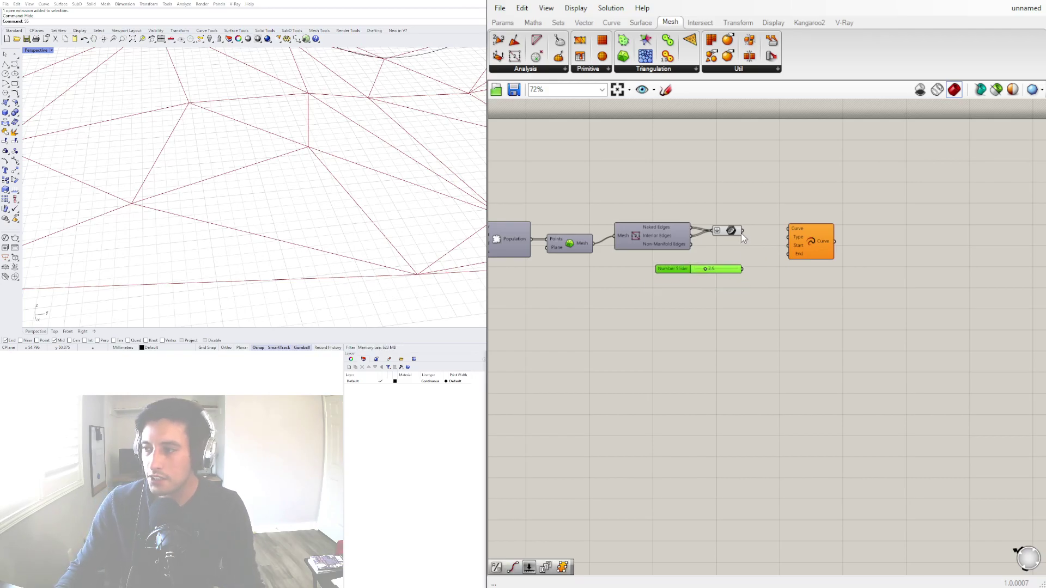
Feed the collected edges into Extend Curve and the 2.5 slider into both its Start and End inputs
drag(742, 231, 784, 234)
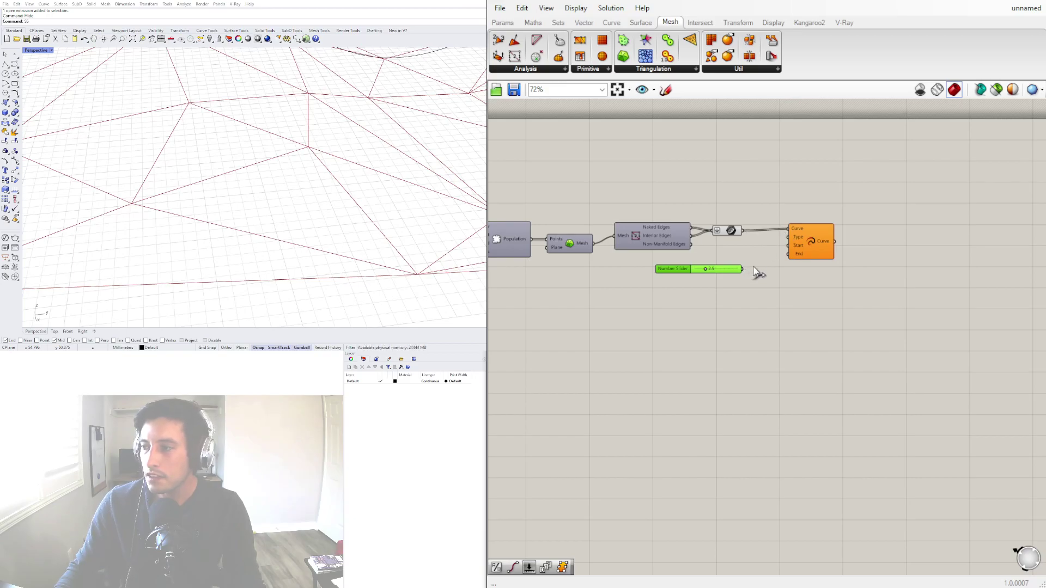
drag(743, 269, 789, 254)
click(811, 245)
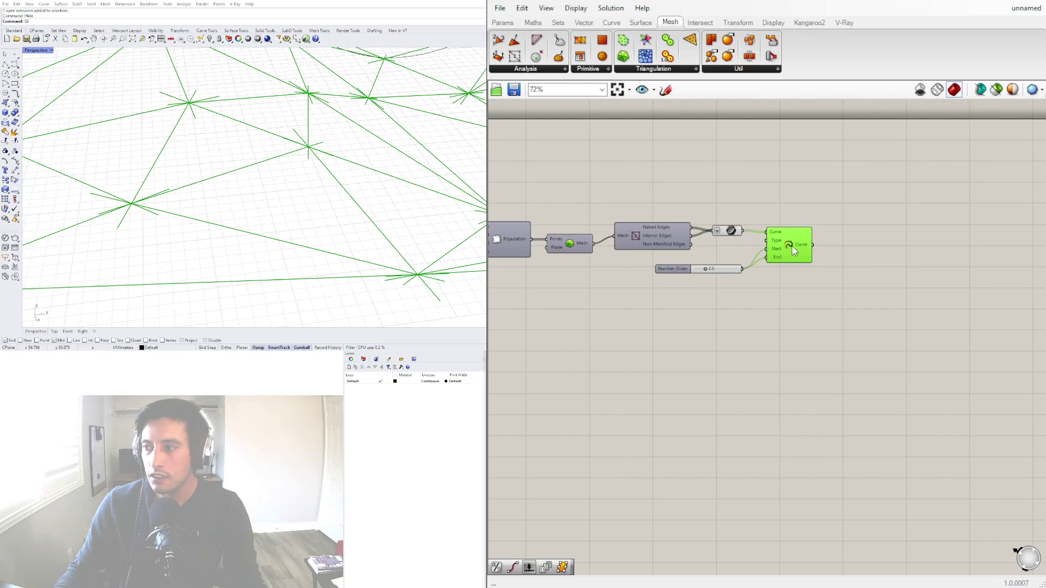
Examine in the Rhino viewport how the extended edges overshoot and cross at the mesh vertices
scroll(415, 128, down, 10)
mouse_move(406, 147)
right_down()
mouse_move(332, 174)
mouse_move(398, 159)
right_up()
scroll(383, 155, up, 10)
scroll(369, 262, down, 8)
scroll(260, 145, up, 6)
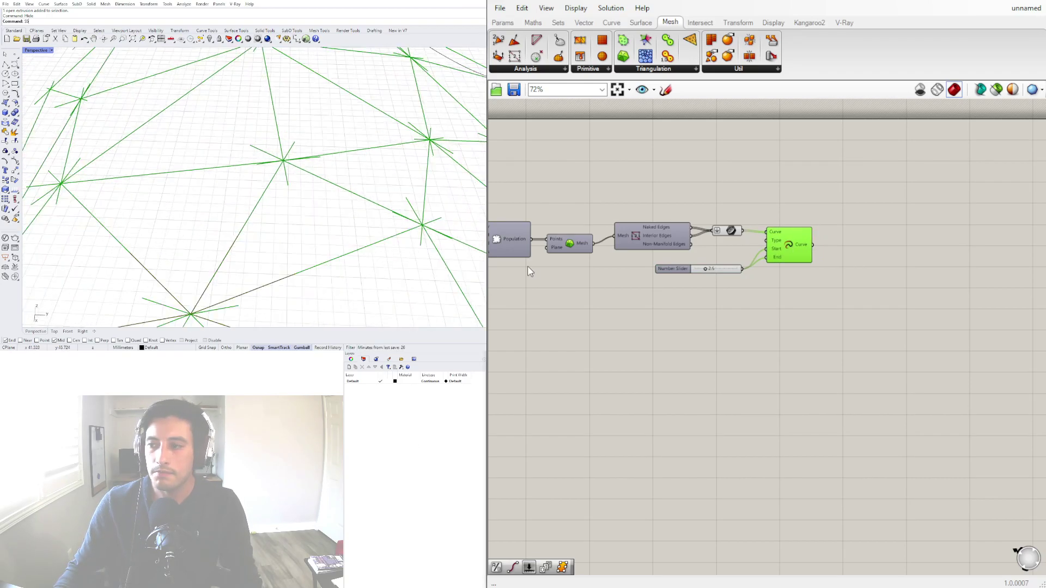
scroll(333, 158, down, 3)
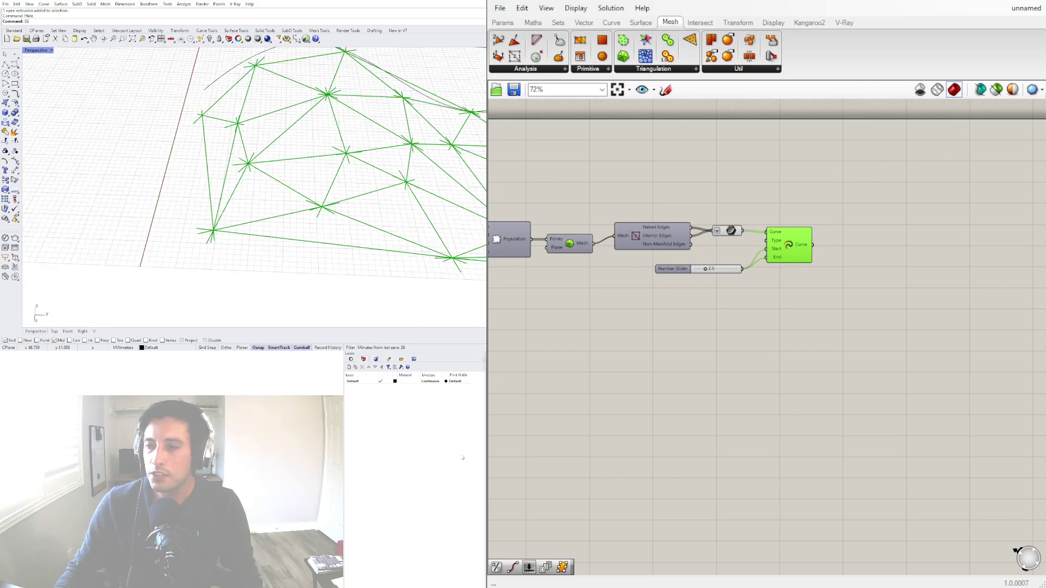
scroll(403, 173, down, 6)
shift+right_drag(417, 167, 206, 129)
scroll(205, 129, up, 7)
scroll(172, 108, up, 4)
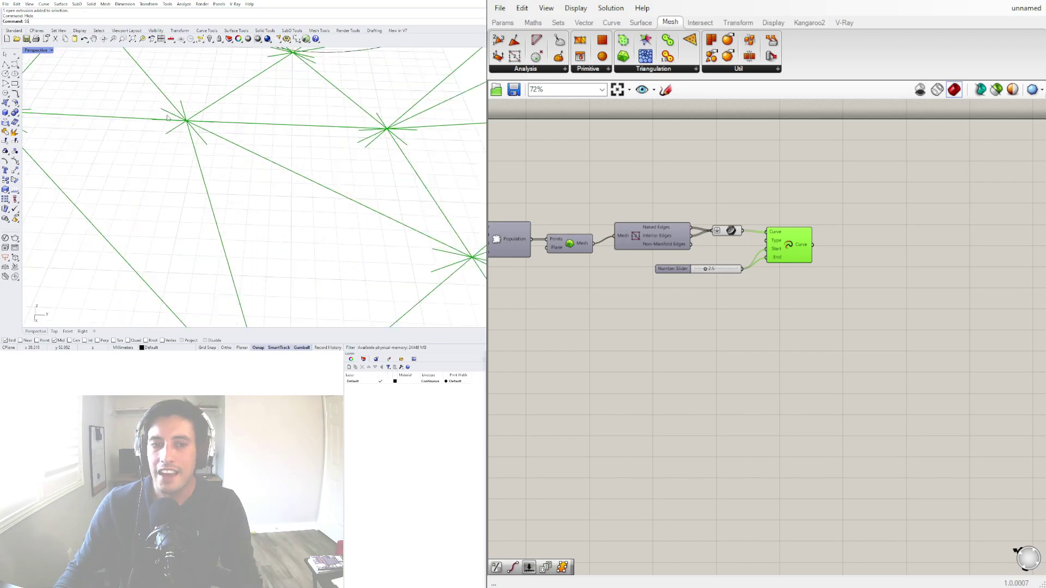
Set the extension length slider to 4.1 and move it together with Extend Curve closer to the Curve parameter
scroll(167, 119, down, 5)
scroll(703, 269, up, 2)
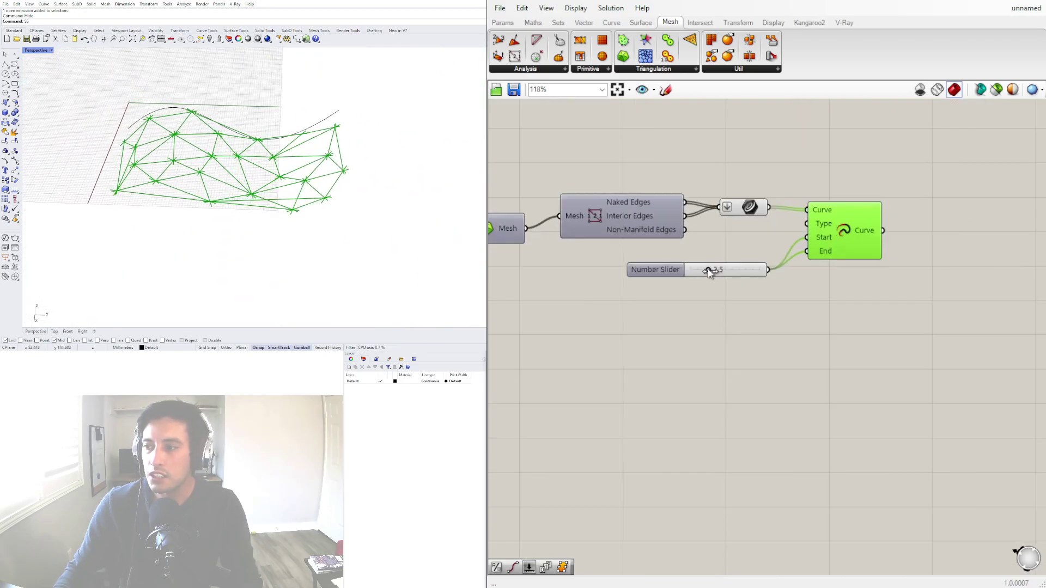
mouse_move(708, 269)
mouse_down()
mouse_move(761, 271)
mouse_move(696, 269)
mouse_move(724, 268)
mouse_up()
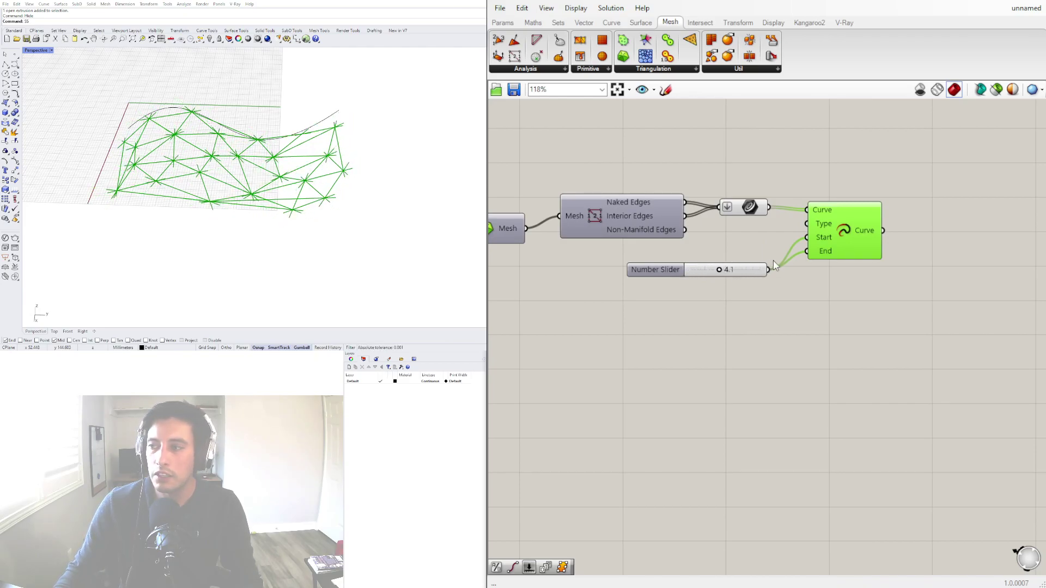
drag(861, 341, 683, 225)
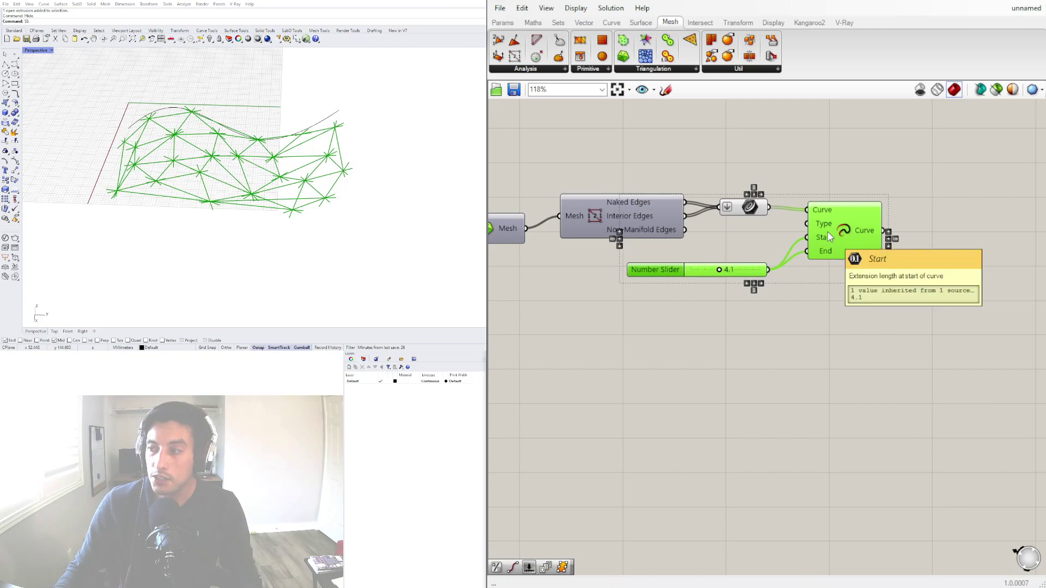
drag(824, 228, 802, 232)
click(828, 339)
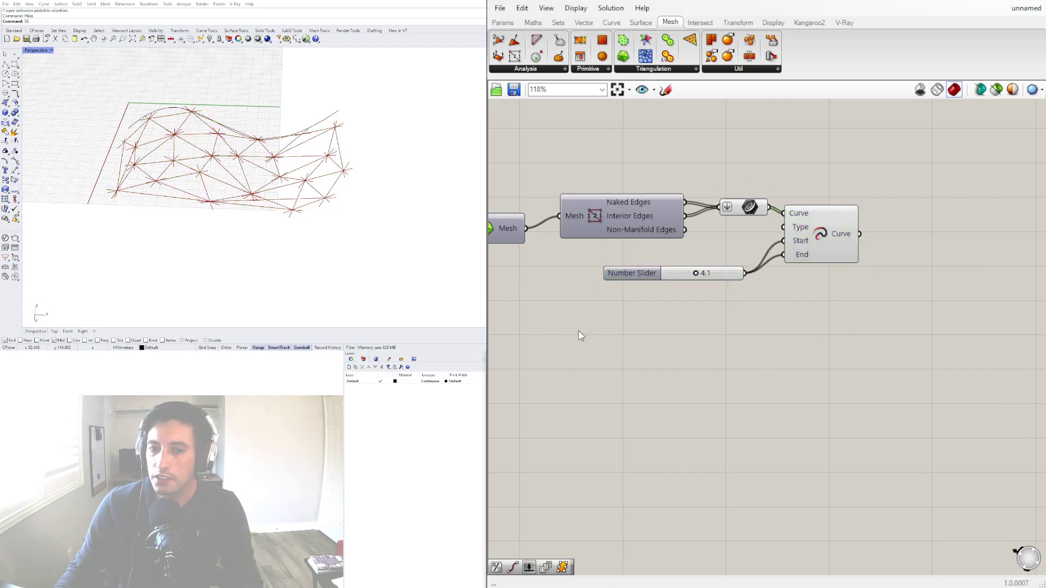
Add an End Points component for the extended curves and a copy above it for the original flattened edges
right_drag(924, 239, 821, 225)
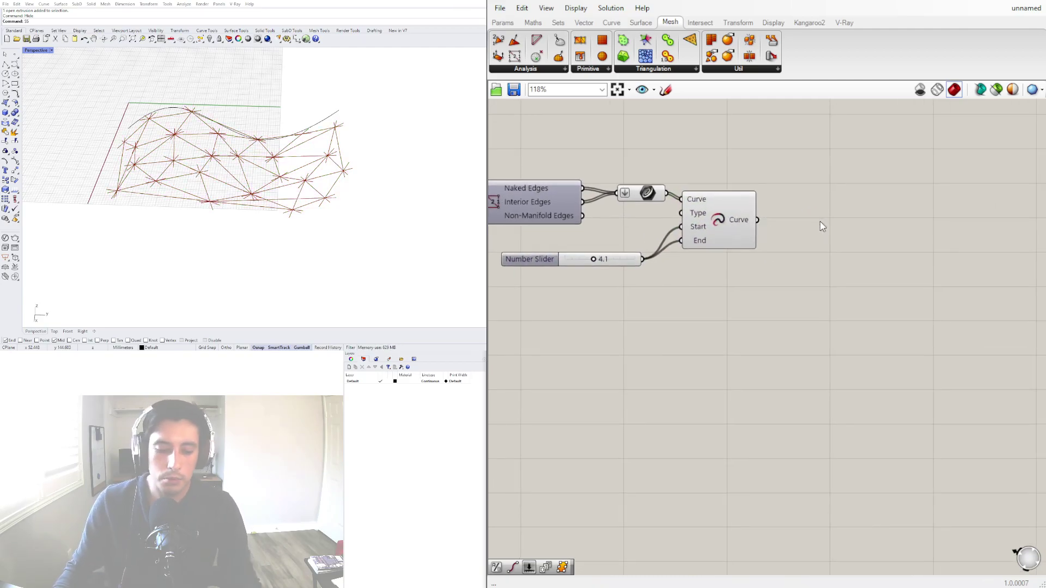
double_click(819, 222)
text(end)
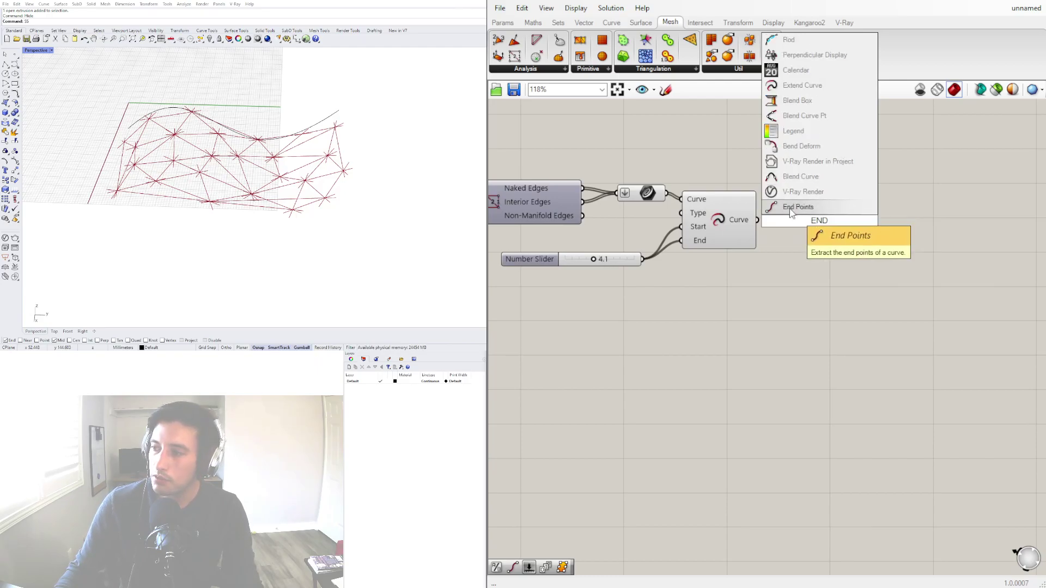
click(797, 207)
drag(793, 219, 795, 220)
alt+drag(811, 222, 765, 148)
drag(716, 177, 788, 173)
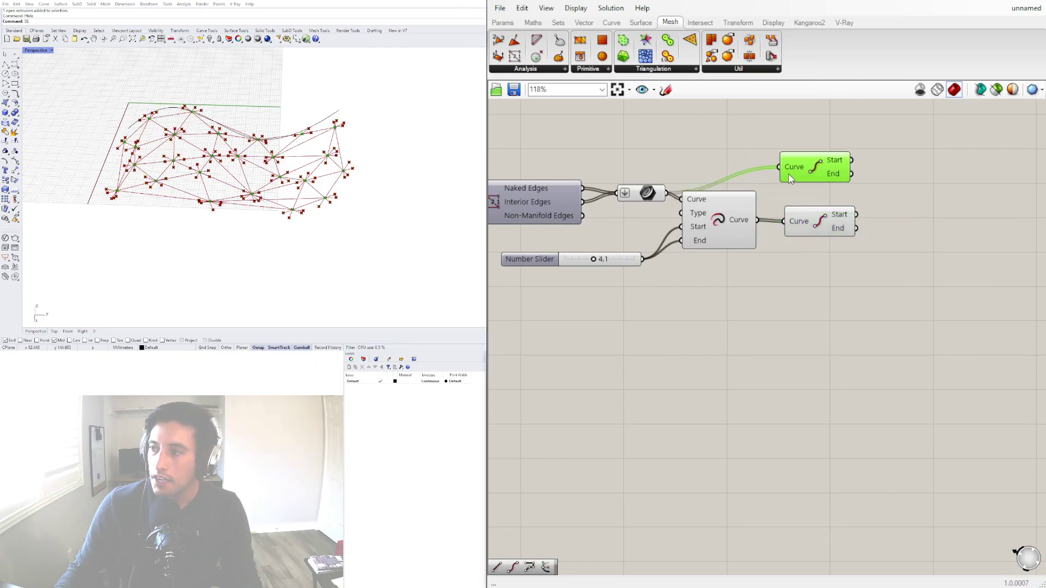
Connect the original and extended start points with a Line component, and the matching end points with a second one
click(883, 187)
double_click(884, 187)
text(line)
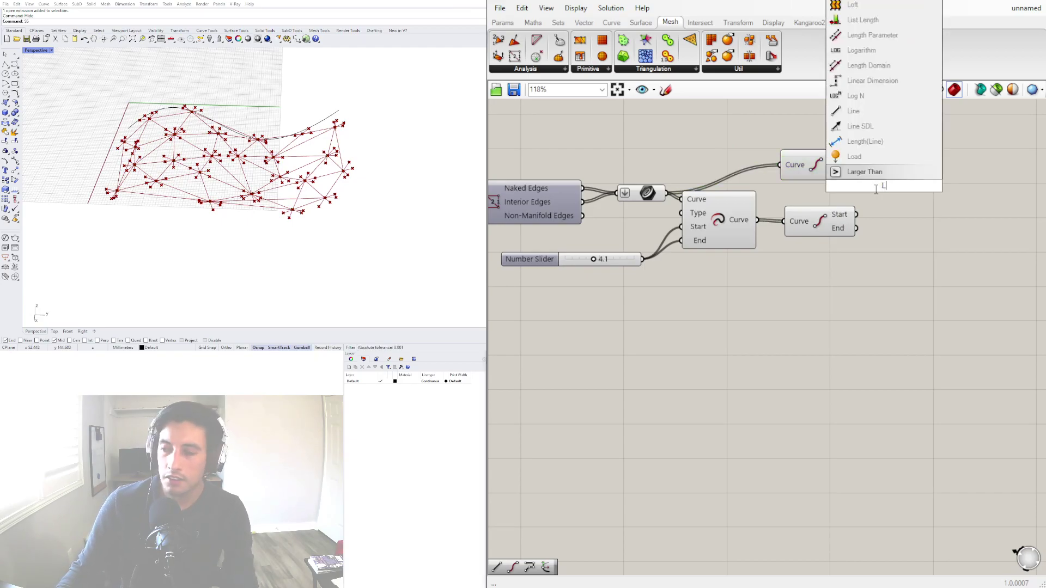
key(Return)
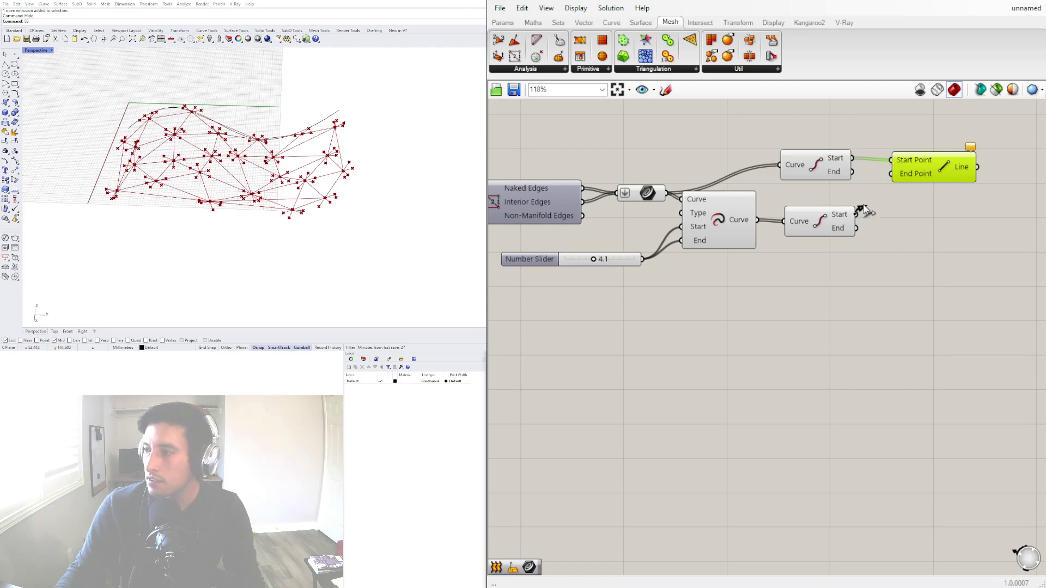
drag(918, 170, 930, 207)
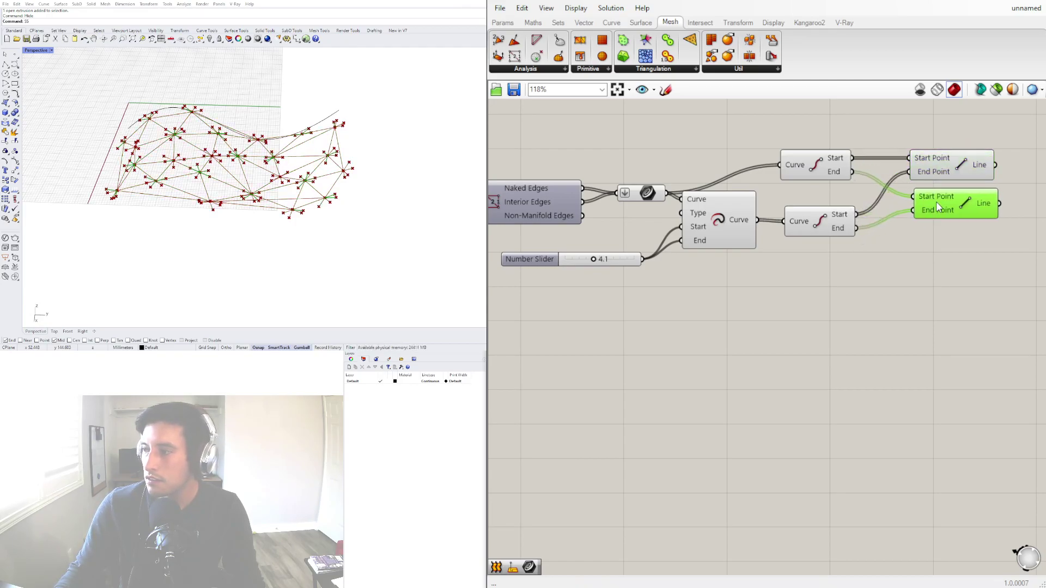
Turn off the preview of the Curve parameter, Extend Curve and both End Points components so only the lines display
click(871, 289)
scroll(820, 284, down, 2)
drag(827, 294, 701, 174)
scroll(701, 175, down, 1)
middle_click(702, 174)
click(737, 136)
Try a longer extension of 8.8 with the slider that feeds Extend Curve
right_drag(244, 196, 188, 118)
scroll(671, 279, down, 3)
right_drag(632, 304, 585, 296)
scroll(621, 255, up, 6)
scroll(623, 258, up, 3)
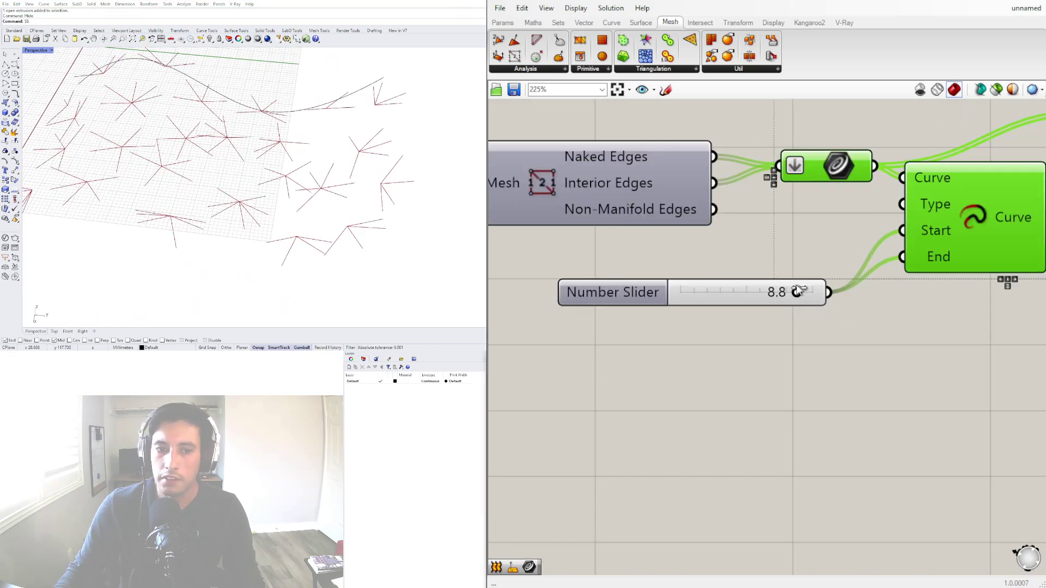
drag(734, 293, 737, 293)
Set the Populate Geometry point count to 89
scroll(663, 293, down, 3)
right_drag(496, 313, 752, 346)
scroll(607, 322, up, 3)
drag(602, 325, 684, 321)
scroll(990, 460, down, 4)
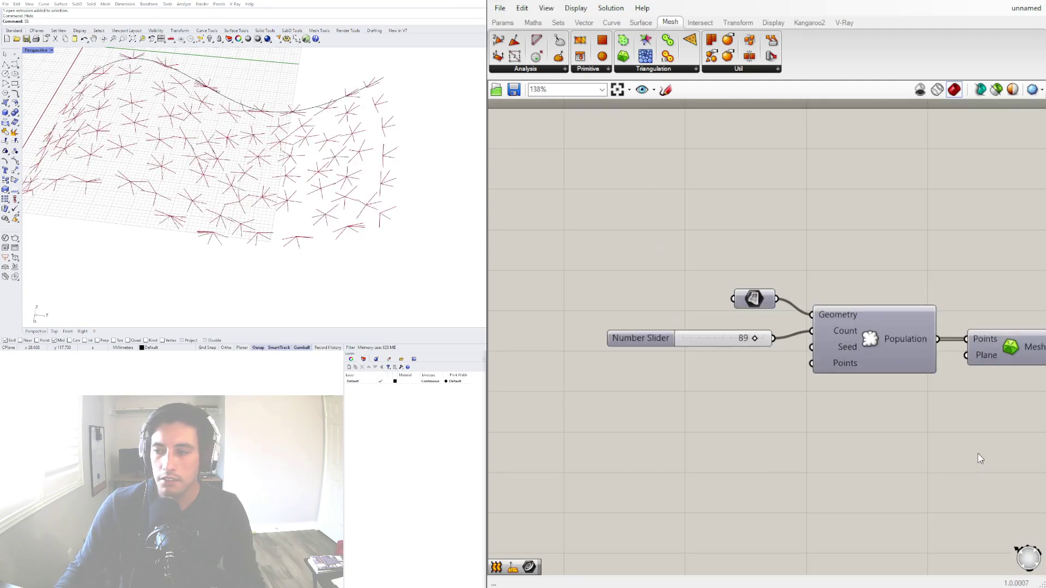
Set the Extend Curve extension length to 1.3
scroll(842, 323, up, 2)
scroll(889, 322, up, 2)
drag(907, 310, 876, 310)
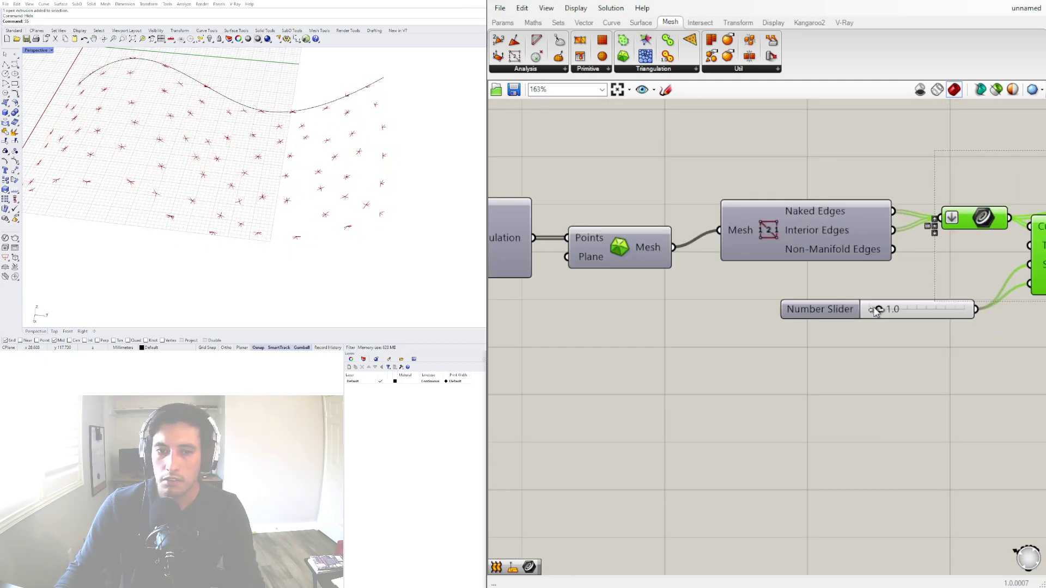
mouse_move(427, 135)
right_down()
mouse_move(458, 106)
mouse_move(416, 145)
right_up()
Rearrange the extension part of the definition, placing the original edges' End Points component directly above Extend Curve
scroll(821, 312, down, 4)
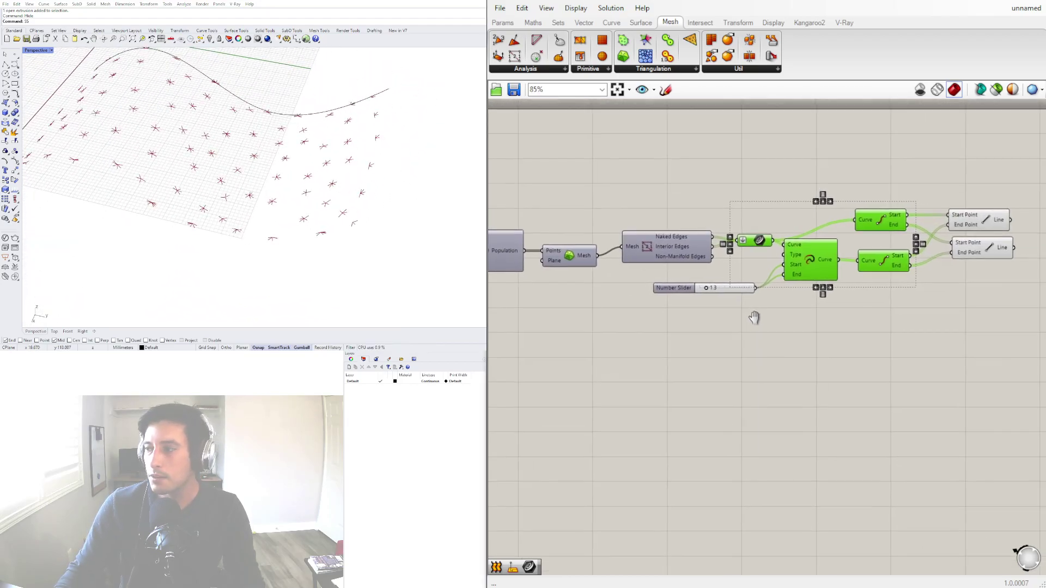
scroll(819, 257, up, 3)
drag(814, 259, 813, 276)
right_drag(879, 362, 640, 345)
drag(666, 188, 565, 200)
drag(659, 254, 656, 268)
drag(845, 313, 824, 191)
click(754, 134)
Move the whole definition closer to the upper-left corner of the canvas sheet
scroll(632, 283, down, 3)
right_drag(631, 284, 977, 292)
scroll(977, 292, down, 5)
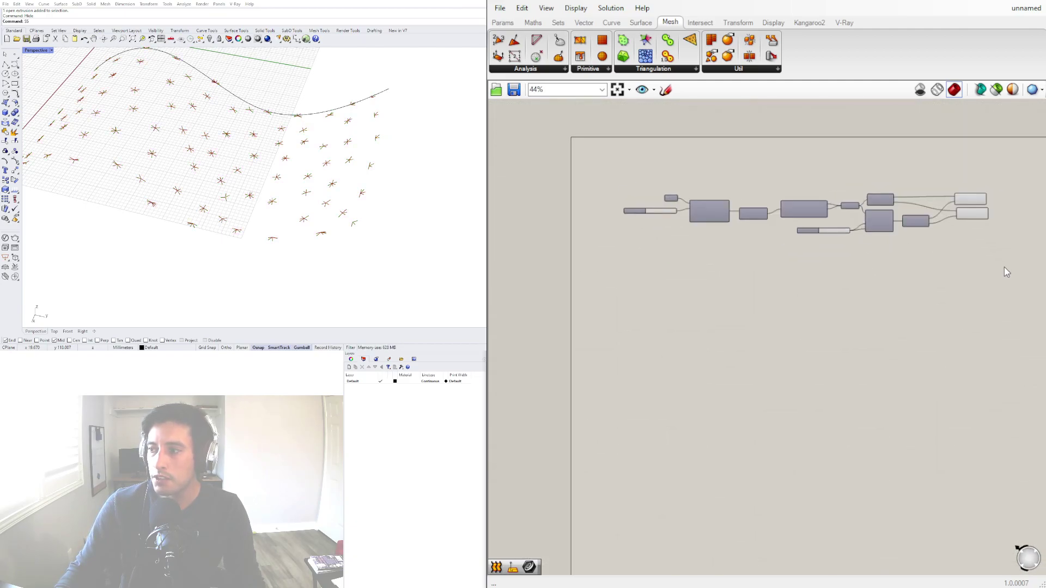
drag(1004, 267, 610, 150)
drag(697, 199, 660, 162)
Inspect the star-shaped line clusters across the wavy surface from another angle in the Rhino viewport
right_drag(338, 174, 322, 143)
scroll(322, 143, up, 5)
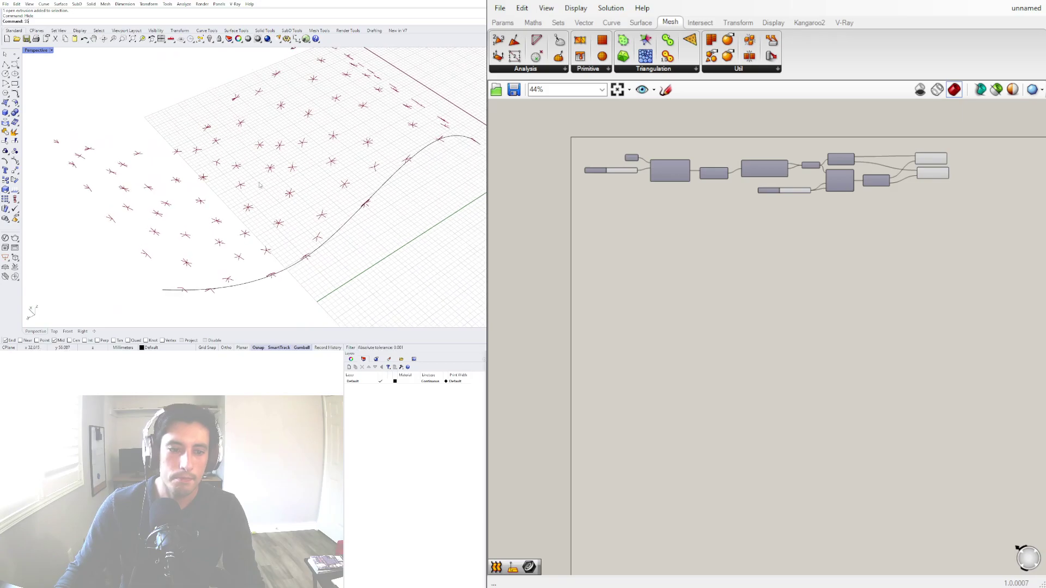